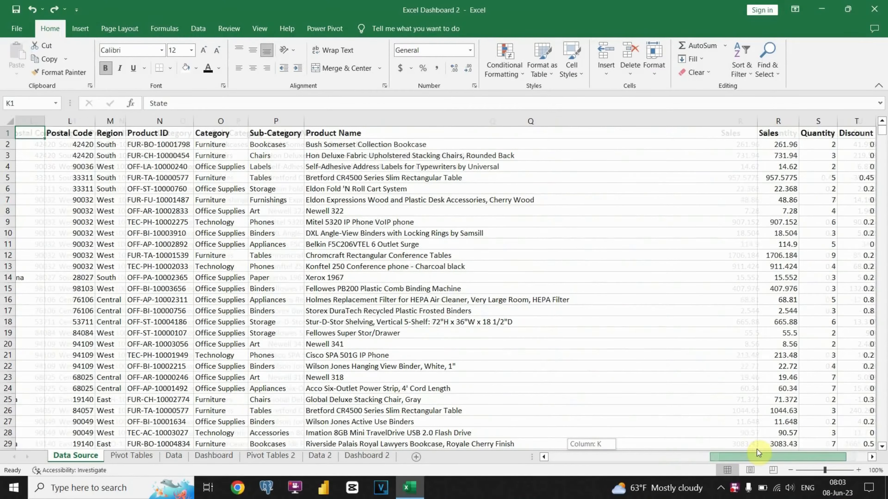
- Examine the Product Name, Sales, Quantity, Discount and Profit columns of the Data Source sheet
{"action": "left_click", "coordinate": [673, 133]}
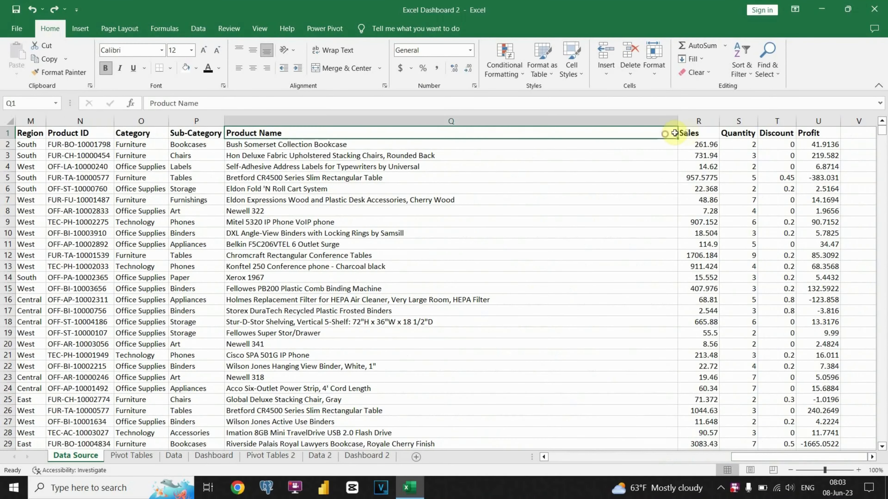
{"action": "left_click", "coordinate": [687, 133]}
{"action": "left_click", "coordinate": [753, 133]}
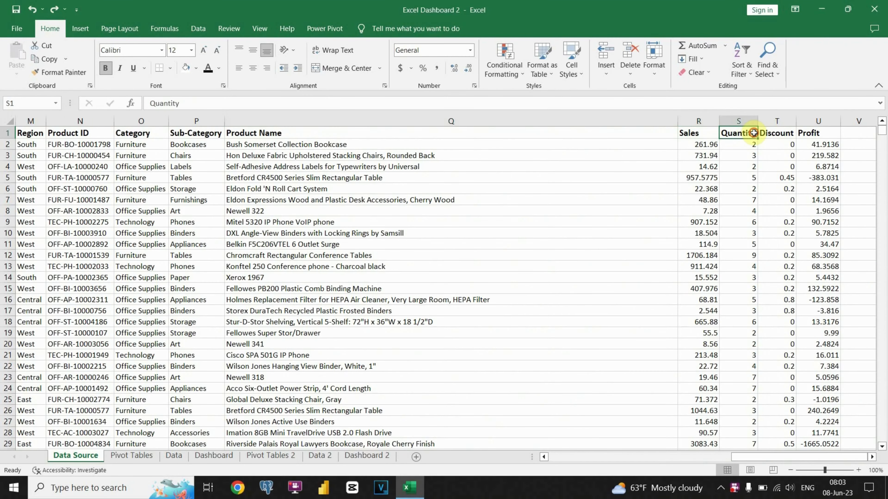
{"action": "left_click", "coordinate": [777, 133]}
{"action": "left_click", "coordinate": [803, 133]}
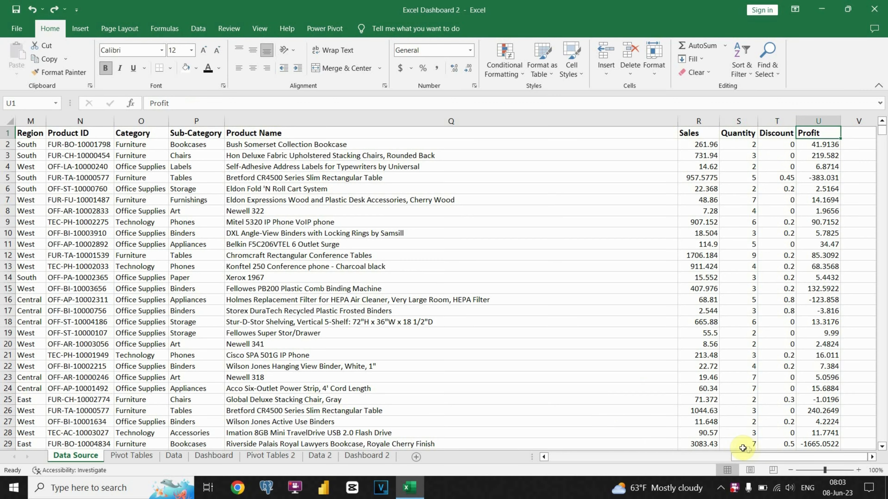
{"action": "left_click_drag", "start_coordinate": [756, 456], "coordinate": [577, 458]}
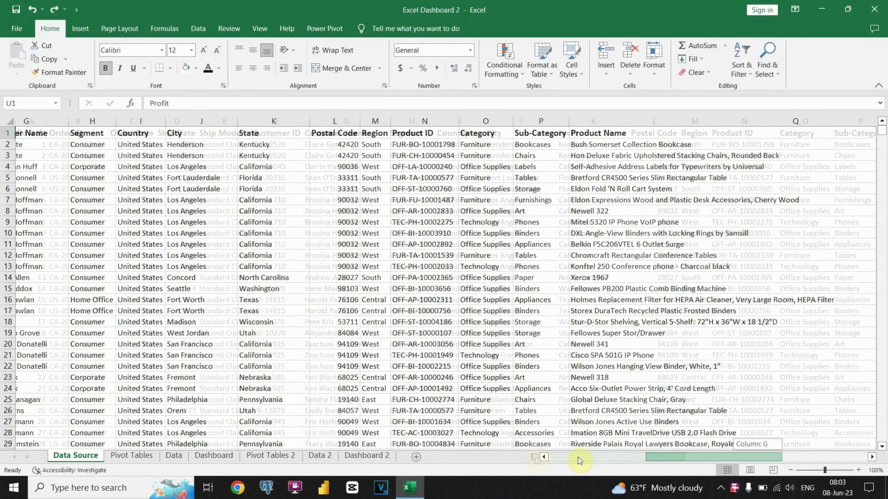
{"action": "left_click", "coordinate": [227, 255]}
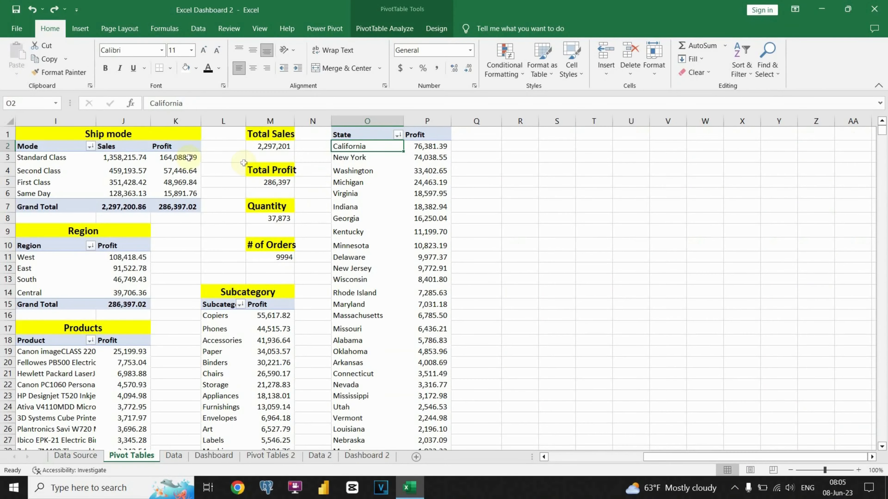
- Display the field list of the Ship mode pivot table, and inspect the Segment table on the Data sheet
{"action": "left_click", "coordinate": [52, 151]}
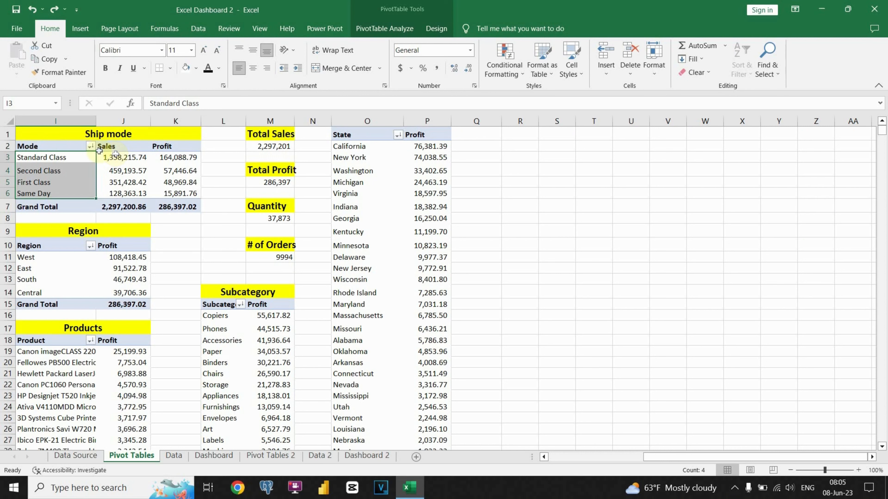
{"action": "left_click", "coordinate": [61, 144]}
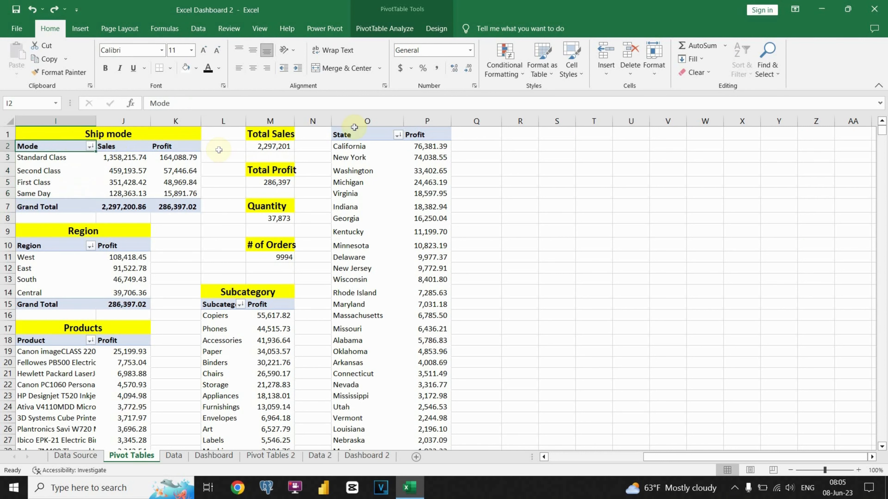
{"action": "left_click", "coordinate": [443, 30]}
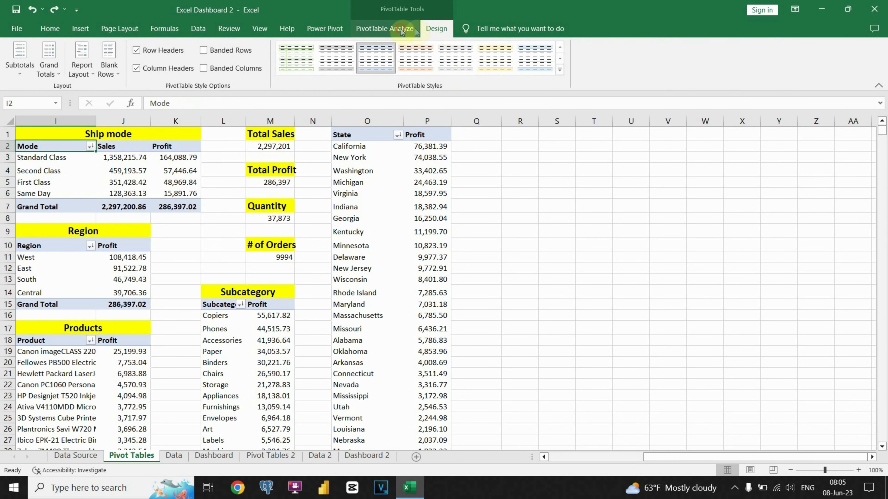
{"action": "left_click", "coordinate": [384, 29]}
{"action": "left_click", "coordinate": [762, 54]}
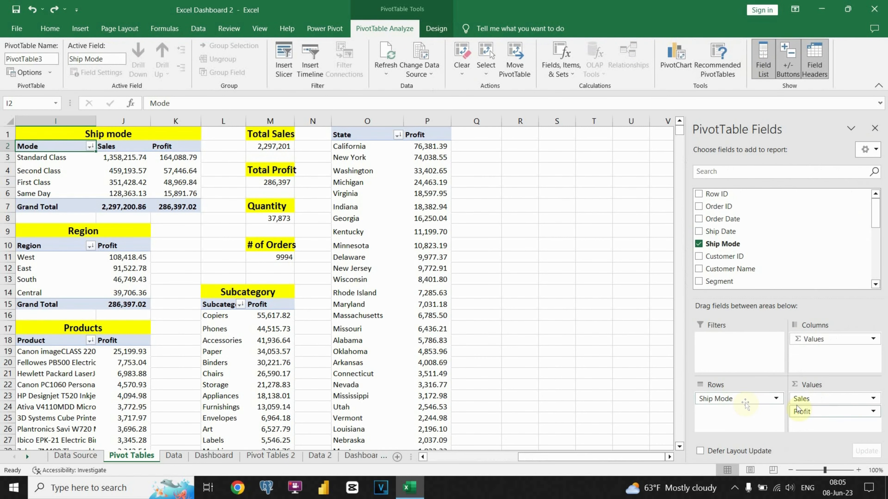
{"action": "left_click", "coordinate": [73, 170]}
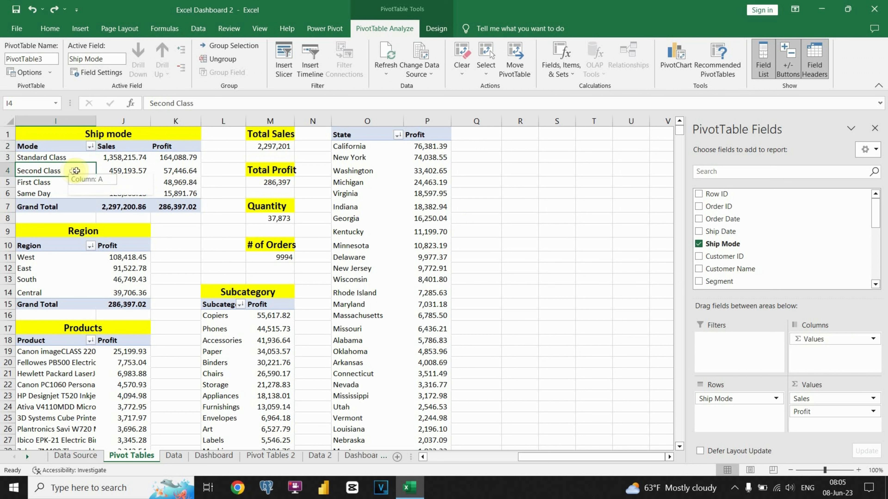
{"action": "left_click", "coordinate": [174, 457]}
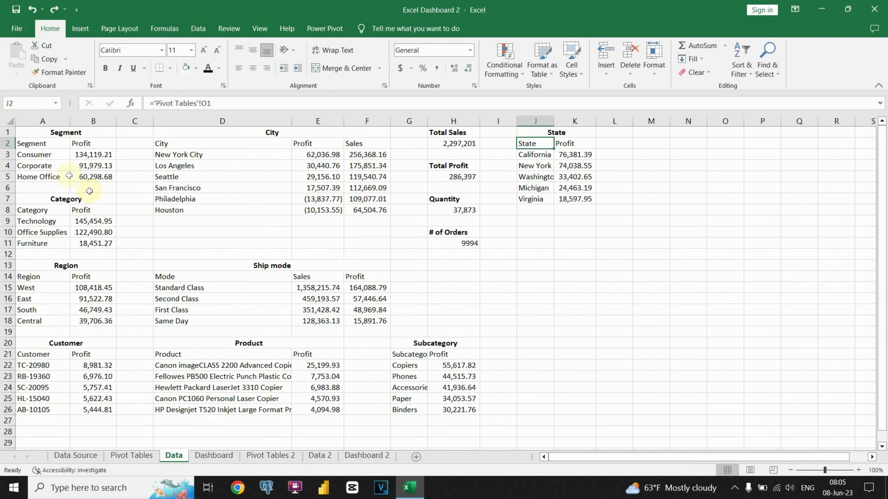
{"action": "left_click", "coordinate": [58, 144]}
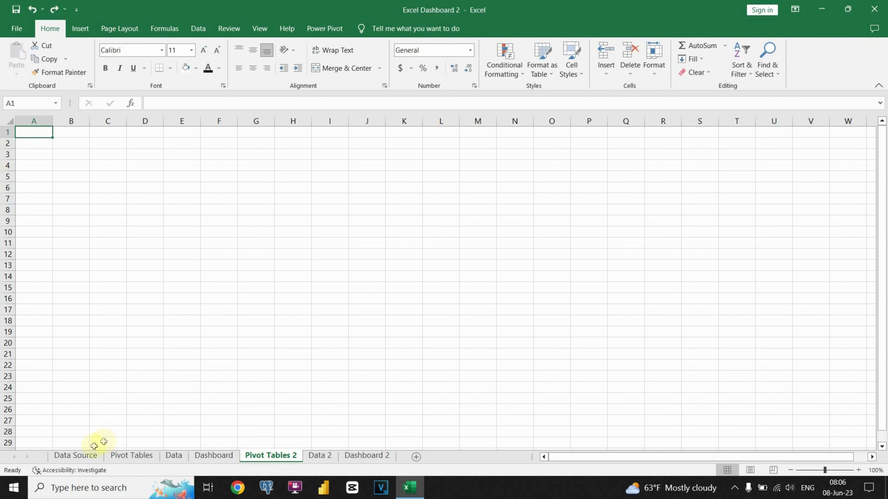
- Create a pivot table from the whole Data Source range A1:U9995, placed in cell A2 of the existing Pivot Tables 2 sheet
{"action": "left_click", "coordinate": [79, 455]}
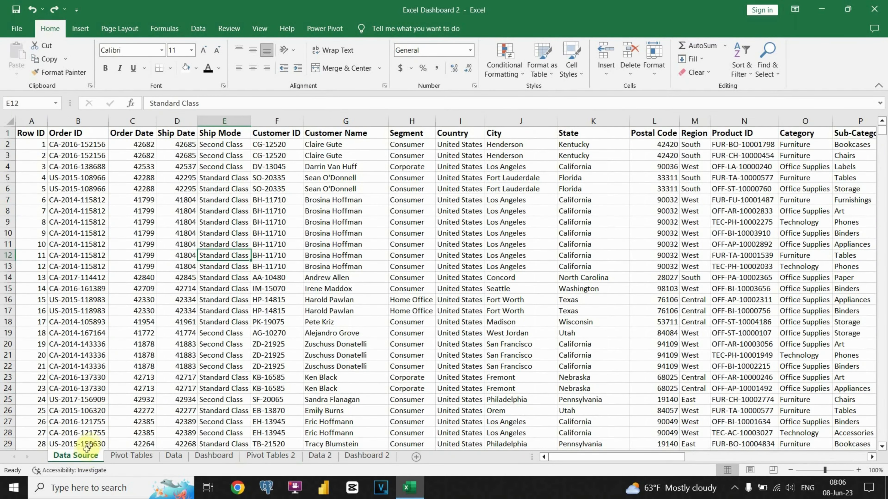
{"action": "left_click", "coordinate": [112, 198]}
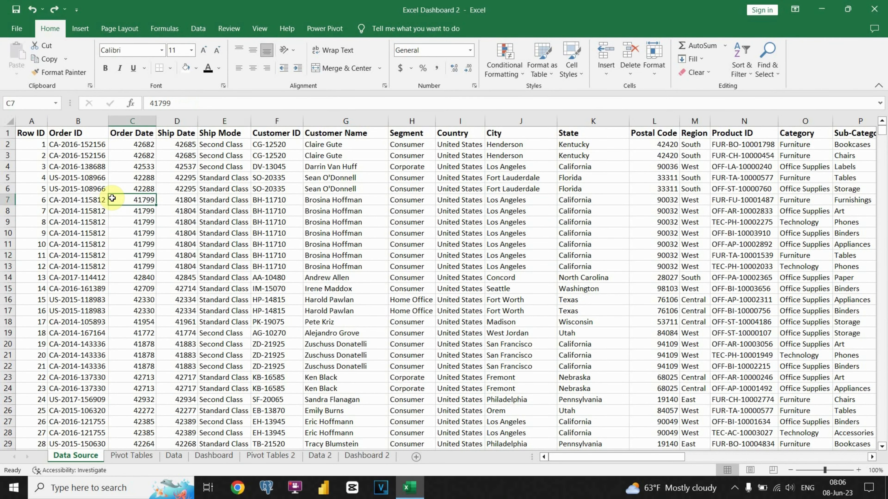
{"action": "key", "text": "ctrl+a"}
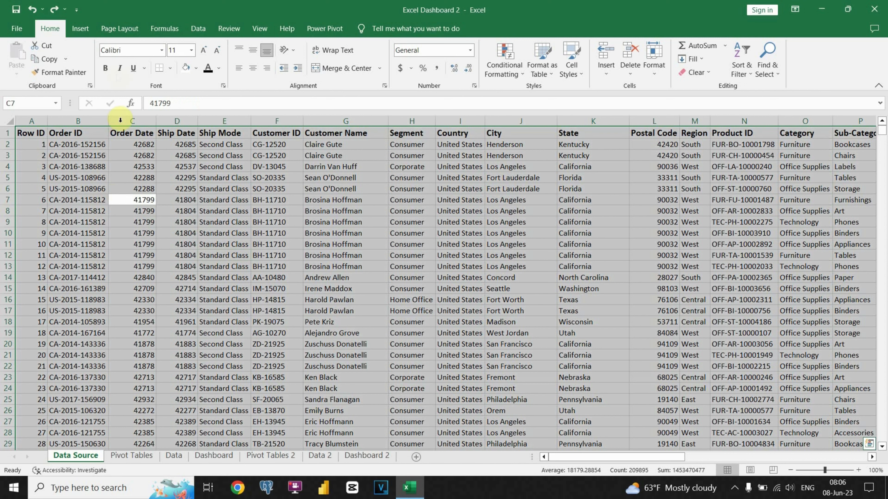
{"action": "left_click", "coordinate": [77, 27]}
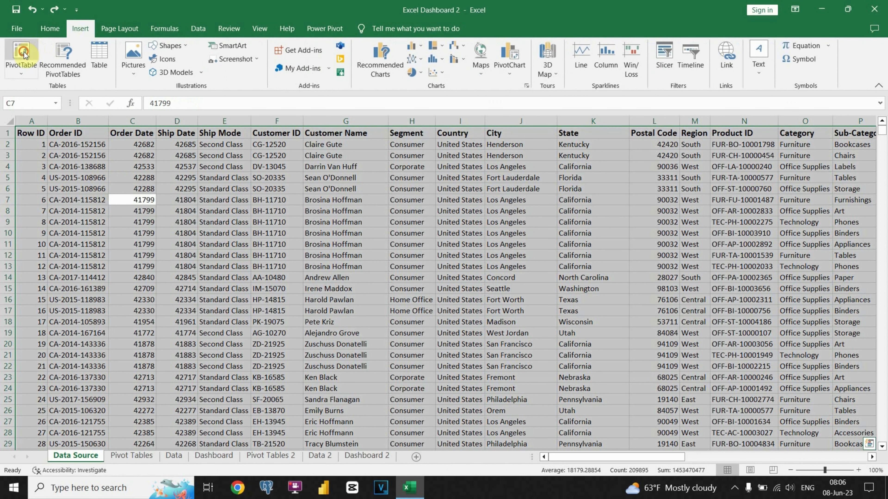
{"action": "left_click", "coordinate": [22, 53]}
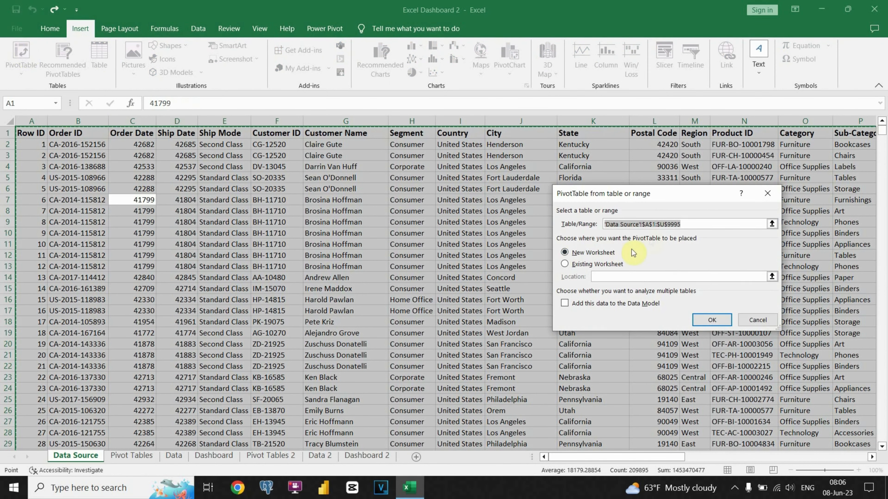
{"action": "left_click", "coordinate": [690, 225]}
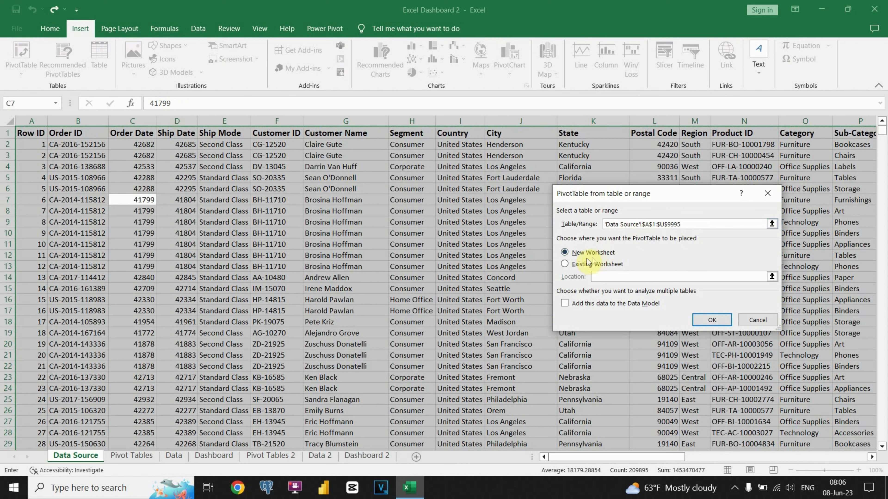
{"action": "left_click", "coordinate": [564, 264]}
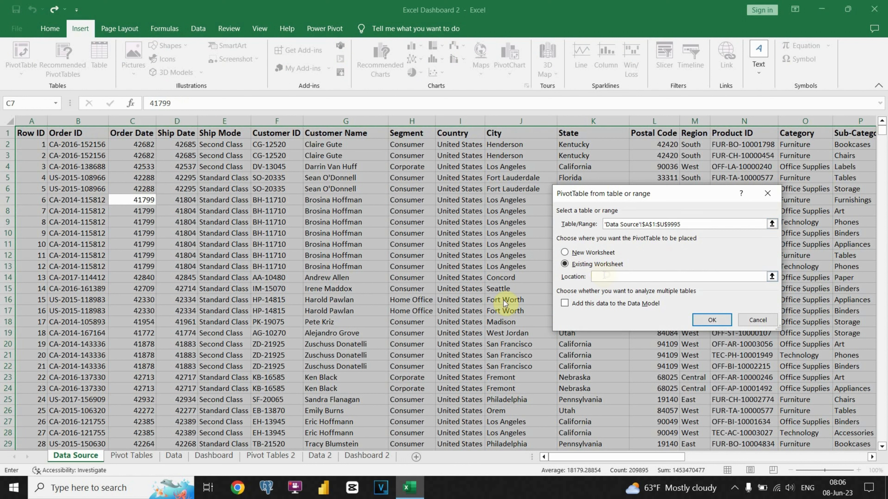
{"action": "left_click", "coordinate": [261, 457]}
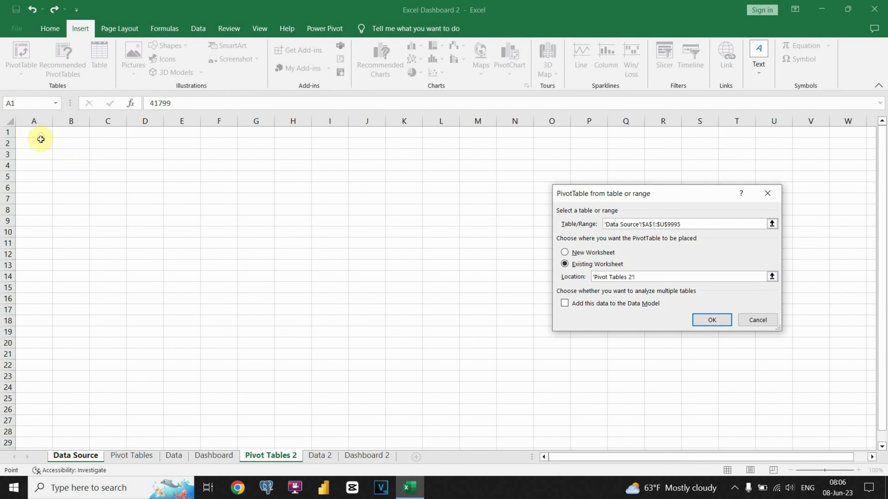
{"action": "left_click", "coordinate": [39, 143]}
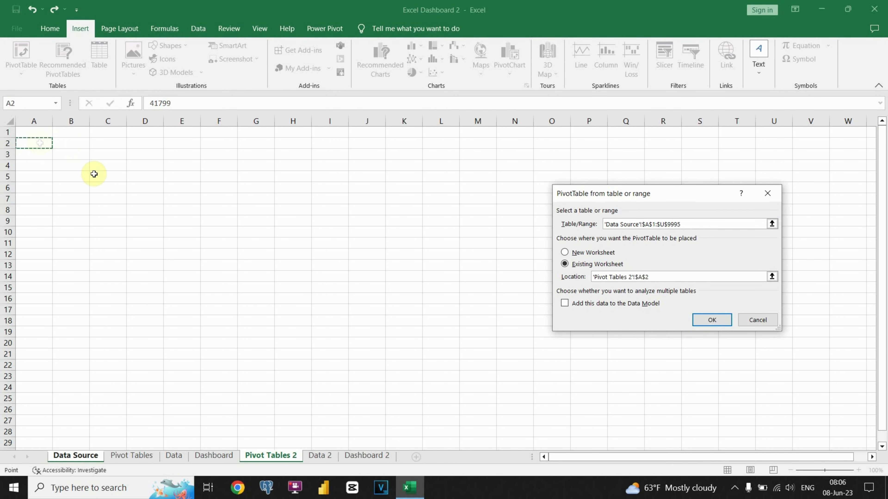
{"action": "left_click", "coordinate": [694, 318]}
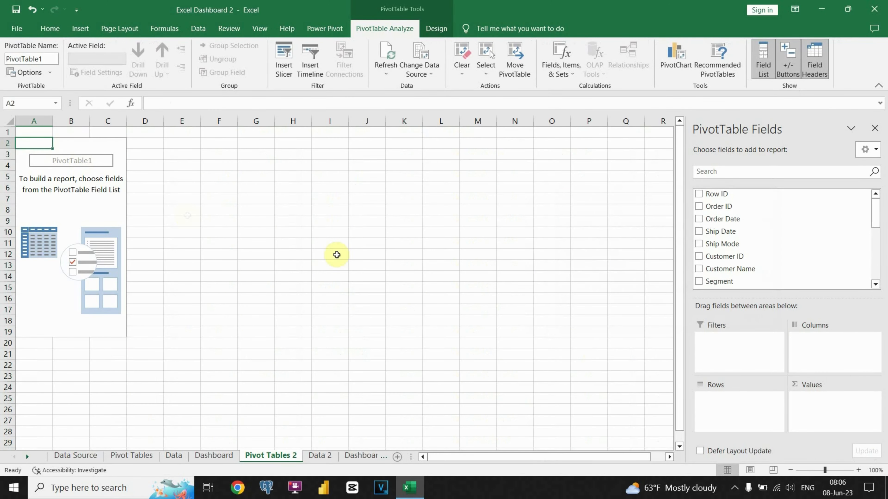
- Add Ship Mode as the row field and Profit as the summed value field of the new pivot table
{"action": "left_click_drag", "start_coordinate": [716, 242], "coordinate": [731, 402]}
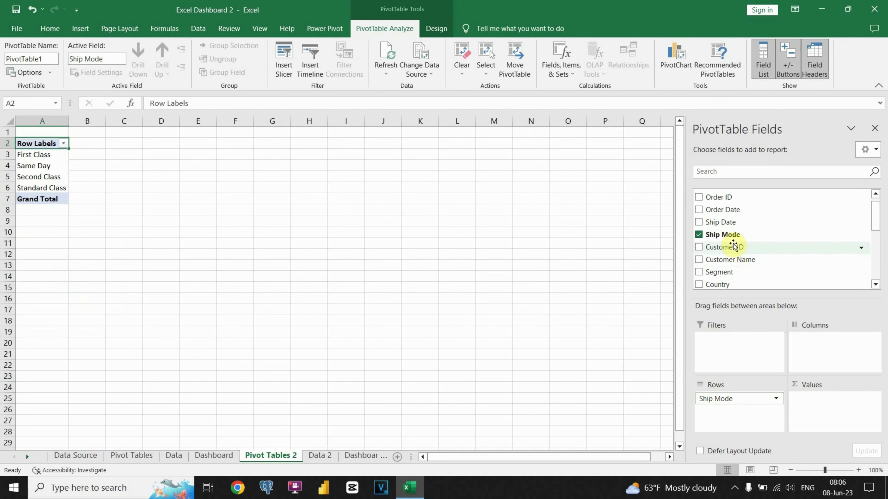
{"action": "scroll", "coordinate": [734, 247], "scroll_direction": "up", "scroll_amount": 1}
{"action": "scroll", "coordinate": [732, 245], "scroll_direction": "down", "scroll_amount": 3}
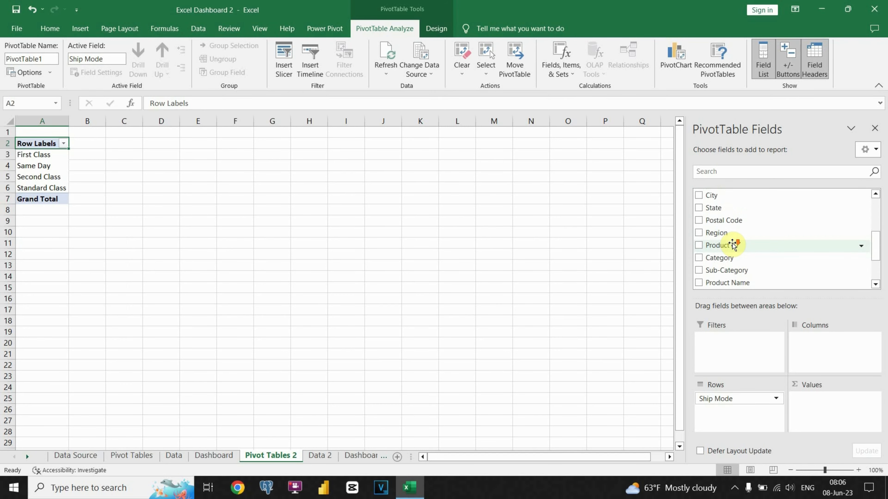
{"action": "scroll", "coordinate": [733, 245], "scroll_direction": "down", "scroll_amount": 3}
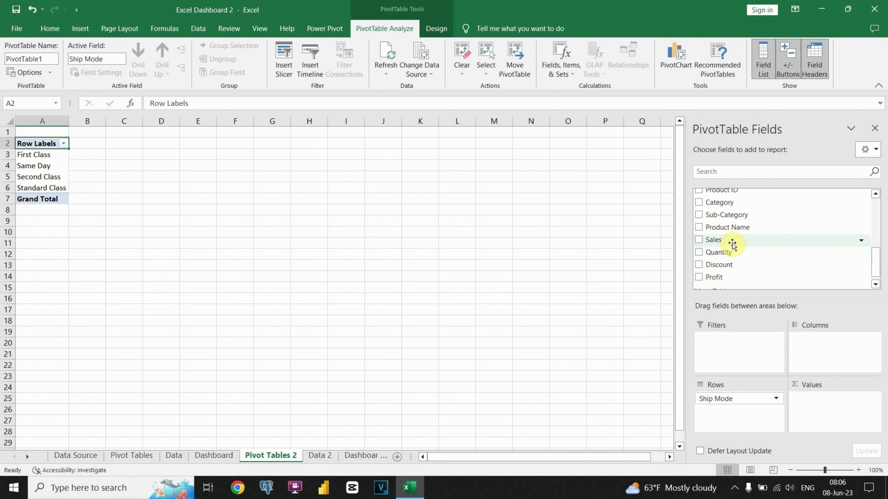
{"action": "scroll", "coordinate": [732, 244], "scroll_direction": "down", "scroll_amount": 1}
{"action": "left_click_drag", "start_coordinate": [712, 268], "coordinate": [819, 400]}
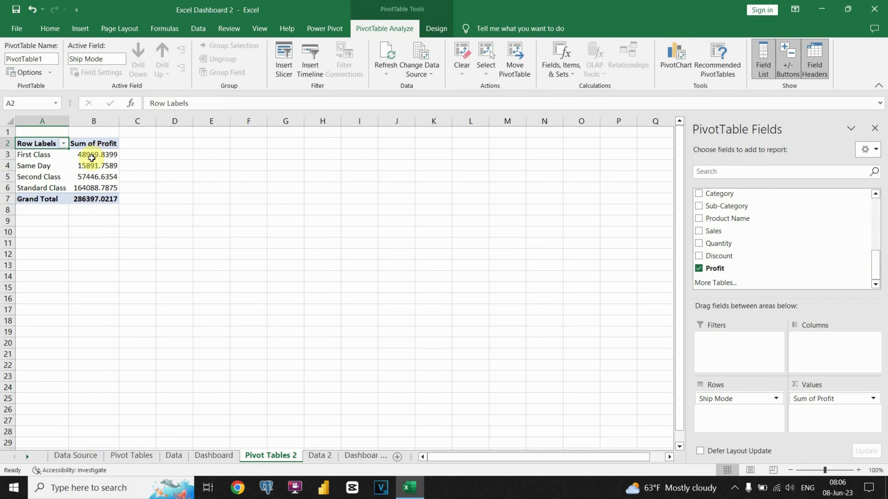
- Sort the ship modes by Sum of Profit from largest to smallest
{"action": "left_click", "coordinate": [92, 158]}
{"action": "left_click", "coordinate": [196, 29]}
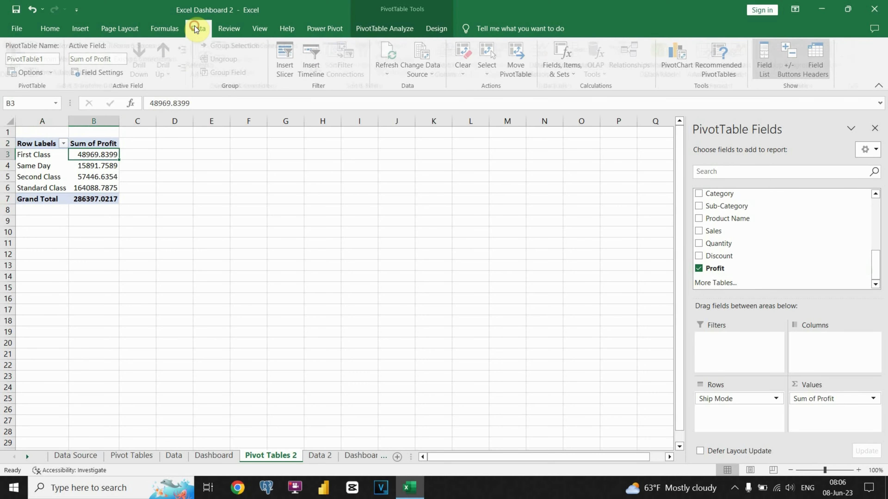
{"action": "left_click", "coordinate": [339, 59]}
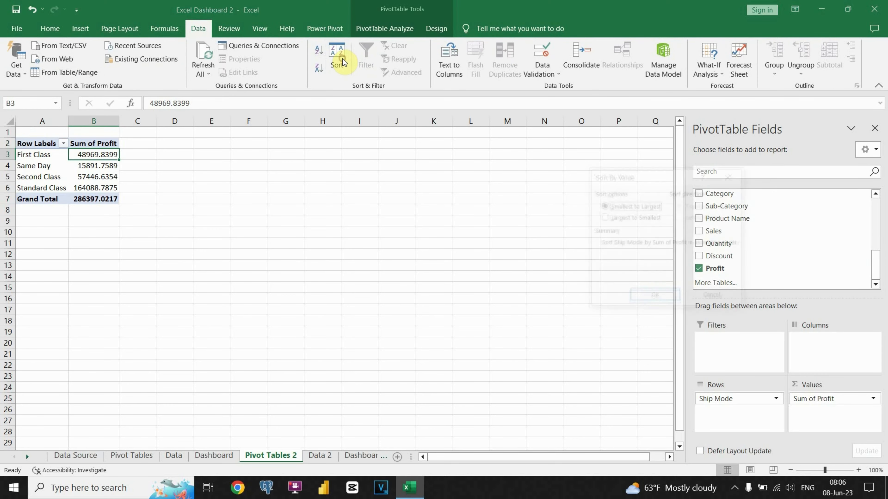
{"action": "left_click", "coordinate": [603, 218]}
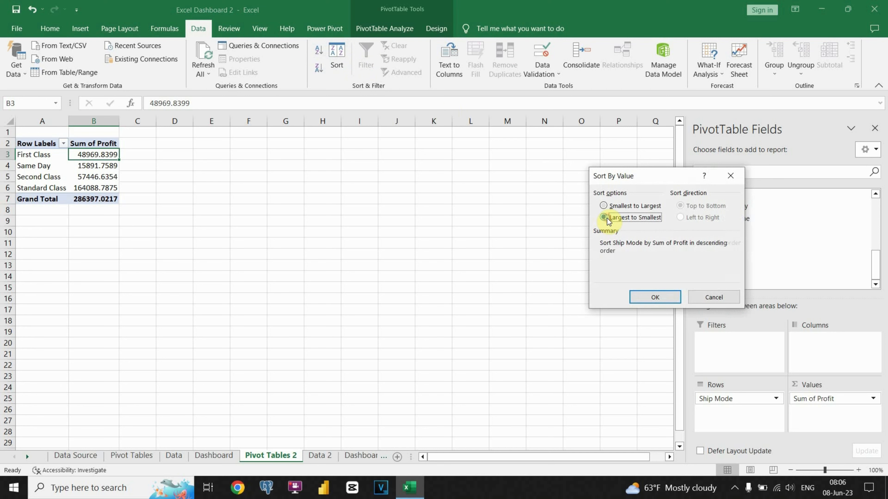
{"action": "left_click", "coordinate": [654, 296]}
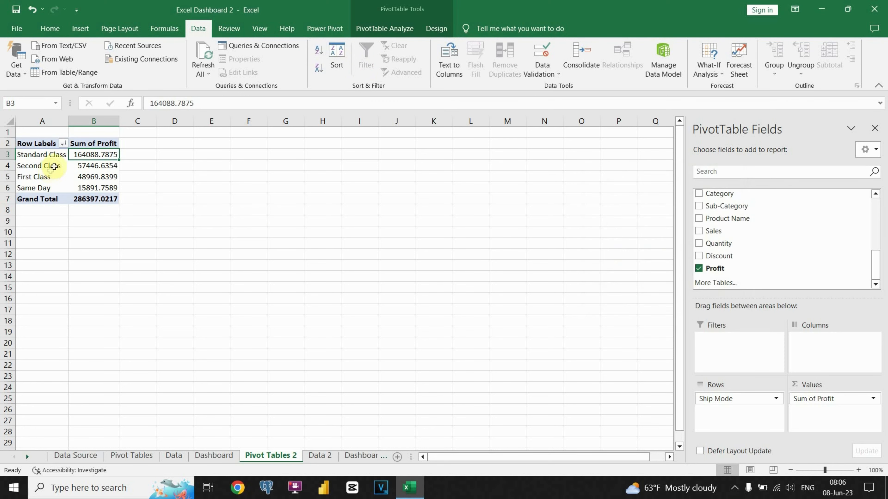
- Apply the comma number style to the profit values in B3:B7, including the grand total
{"action": "left_click_drag", "start_coordinate": [91, 156], "coordinate": [92, 199]}
{"action": "left_click", "coordinate": [52, 32]}
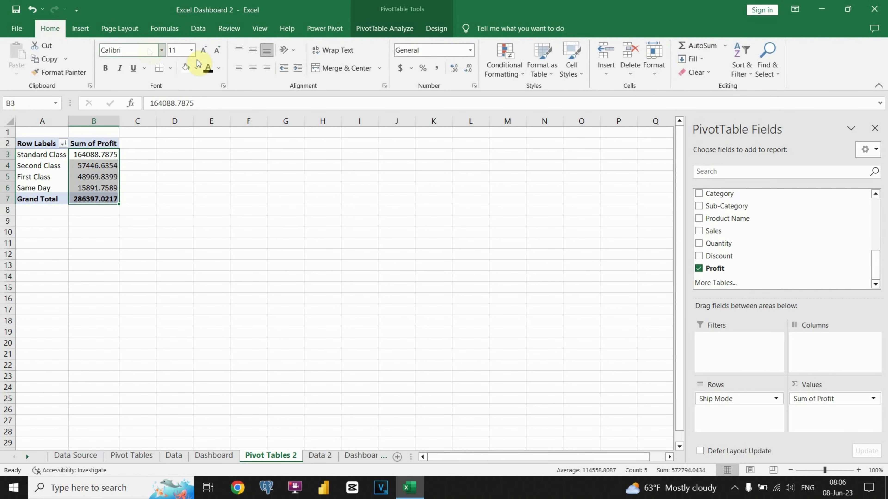
{"action": "left_click", "coordinate": [436, 70]}
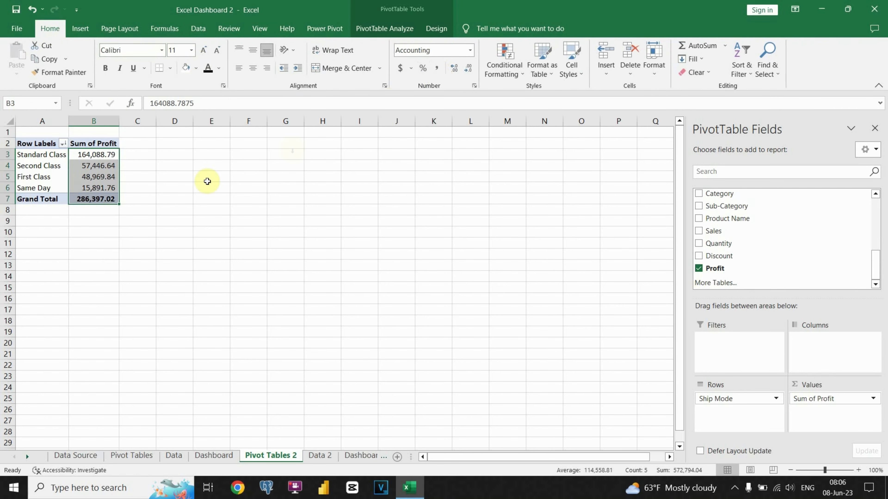
{"action": "left_click", "coordinate": [143, 185]}
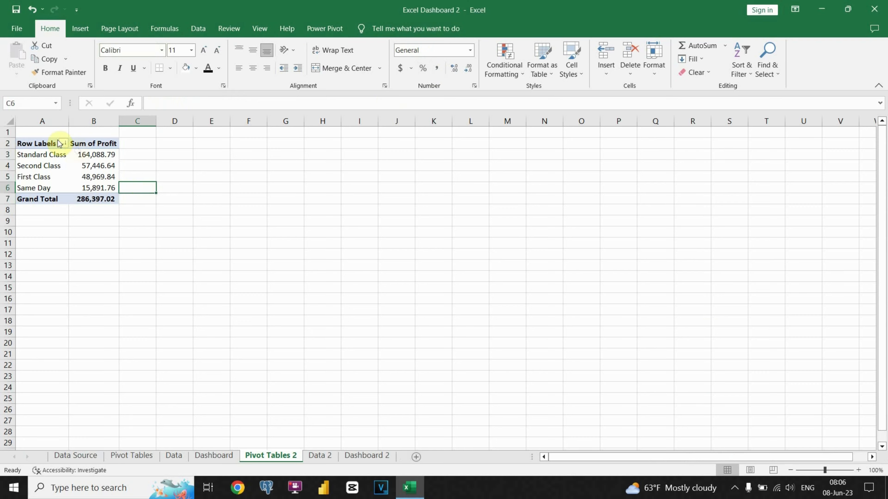
- Rename the pivot table's header cells A2 and B2 to Mode and Profit
{"action": "left_click", "coordinate": [40, 142]}
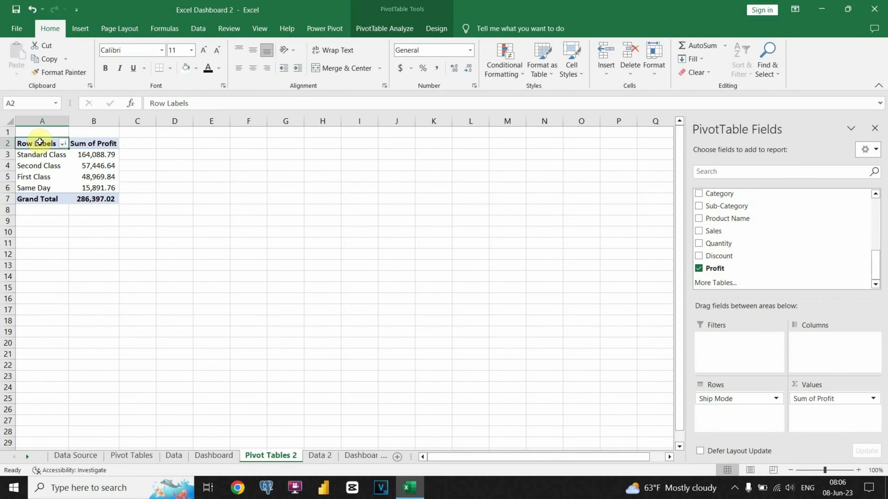
{"action": "type", "text": "Mode"}
{"action": "key", "text": "Tab"}
{"action": "type", "text": "Profit"}
{"action": "key", "text": "Return"}
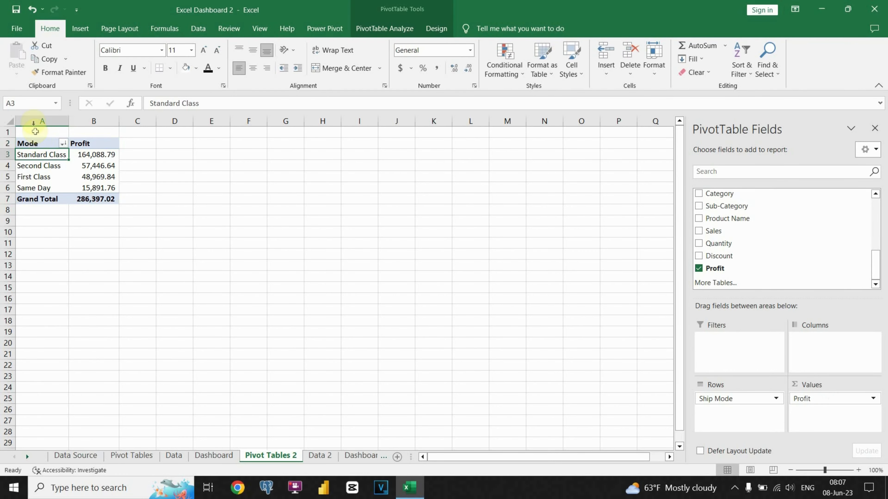
- Merge and centre A1:B1 above the pivot table and enter the title Ship mode
{"action": "left_click_drag", "start_coordinate": [29, 131], "coordinate": [87, 132]}
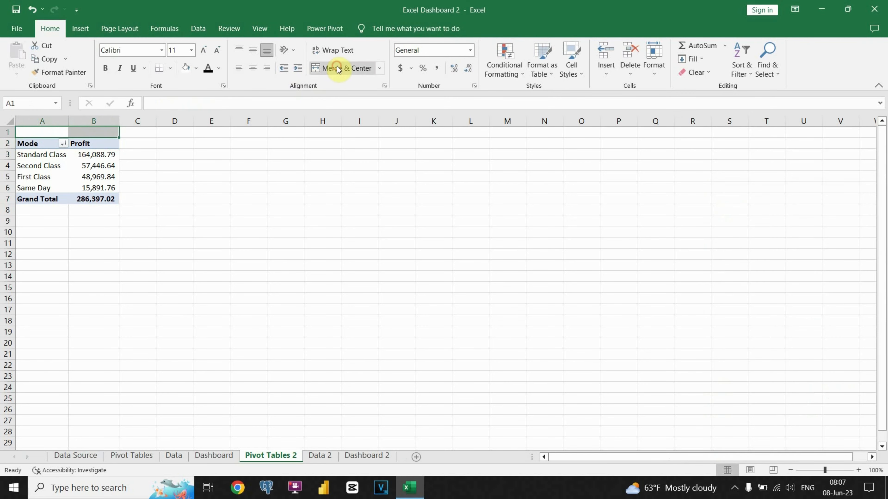
{"action": "left_click", "coordinate": [336, 67]}
{"action": "type", "text": "Ship mode"}
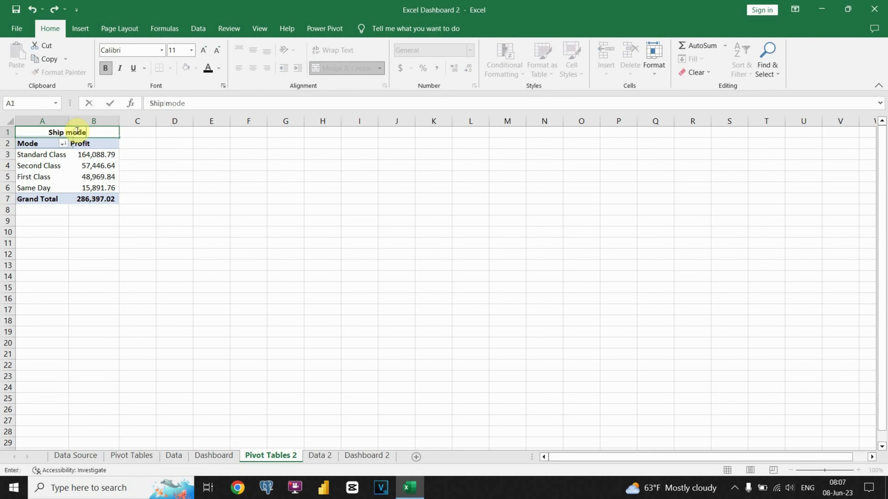
{"action": "key", "text": "Return"}
{"action": "left_click", "coordinate": [130, 135]}
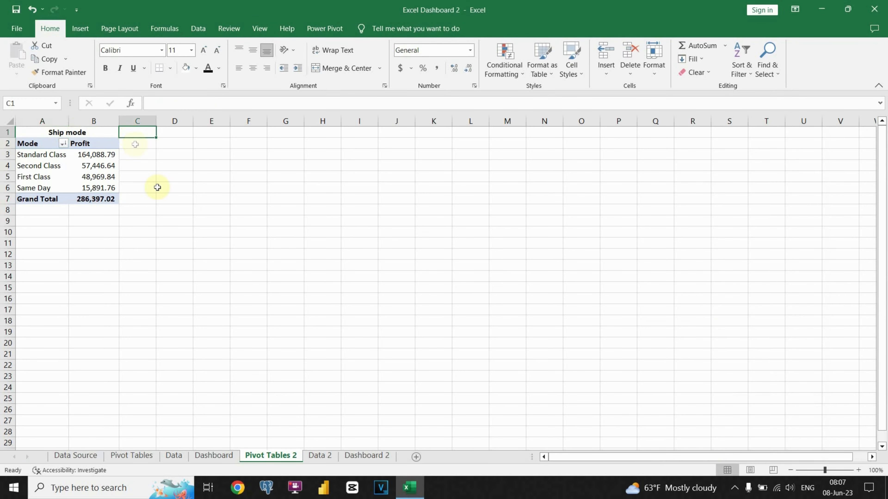
- On the Data 2 sheet, link cell A2 to the Mode header in cell A2 of Pivot Tables 2
{"action": "left_click", "coordinate": [319, 455]}
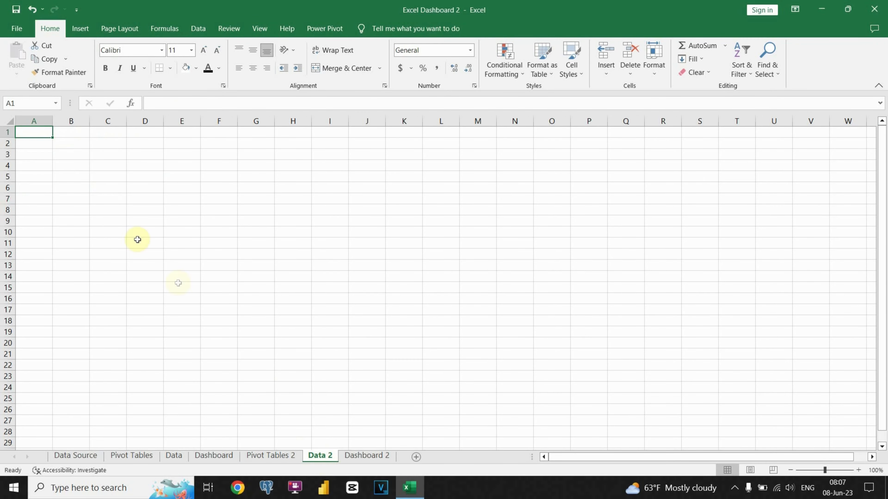
{"action": "left_click", "coordinate": [40, 144]}
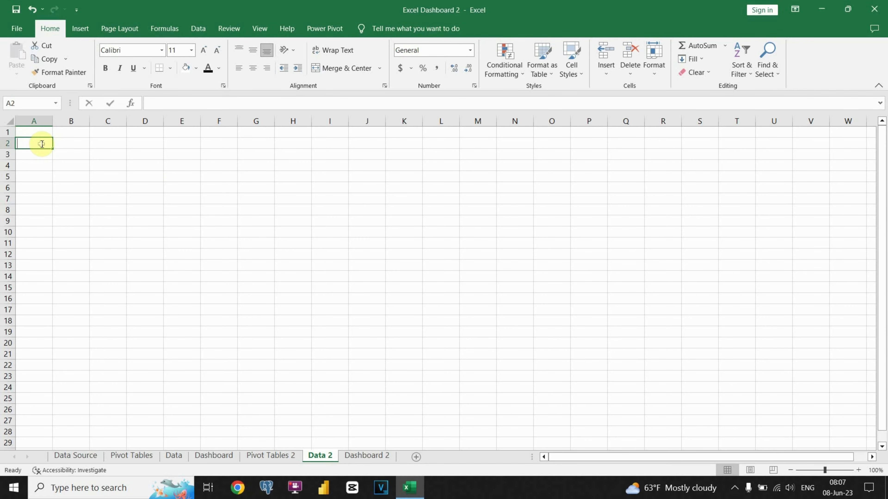
{"action": "type", "text": "="}
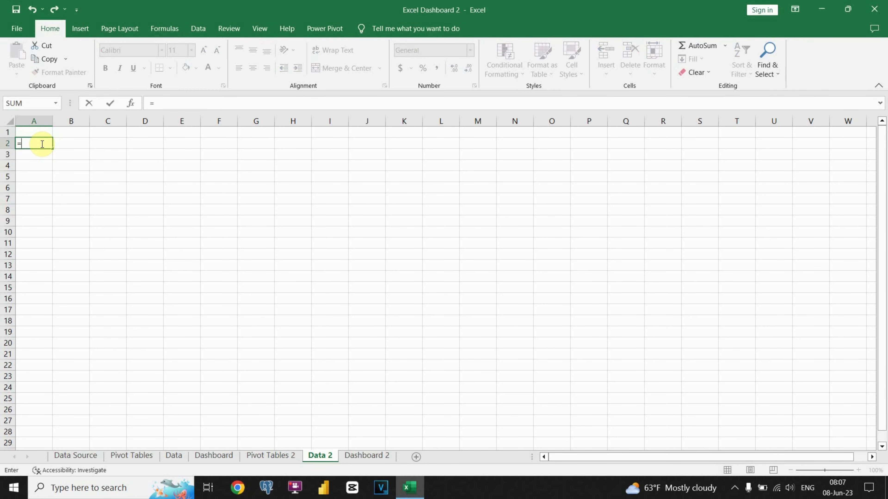
{"action": "left_click", "coordinate": [254, 456]}
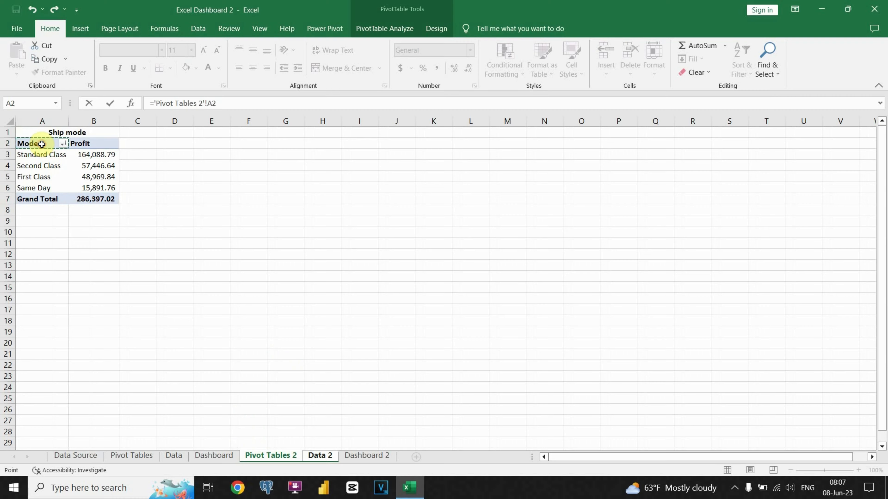
{"action": "key", "text": "Return"}
{"action": "left_click", "coordinate": [49, 143]}
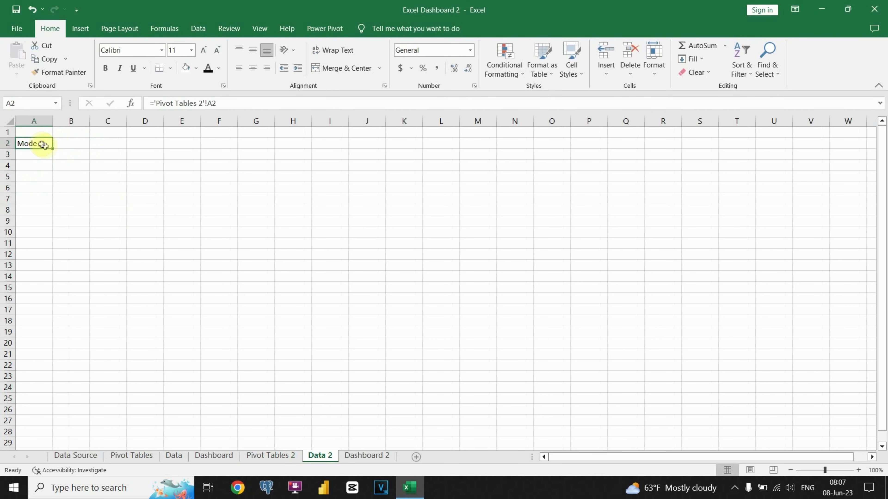
- Fill the A2 link formula across A2:B7 and clear the Grand Total row in A7:B7
{"action": "left_click_drag", "start_coordinate": [53, 149], "coordinate": [81, 204]}
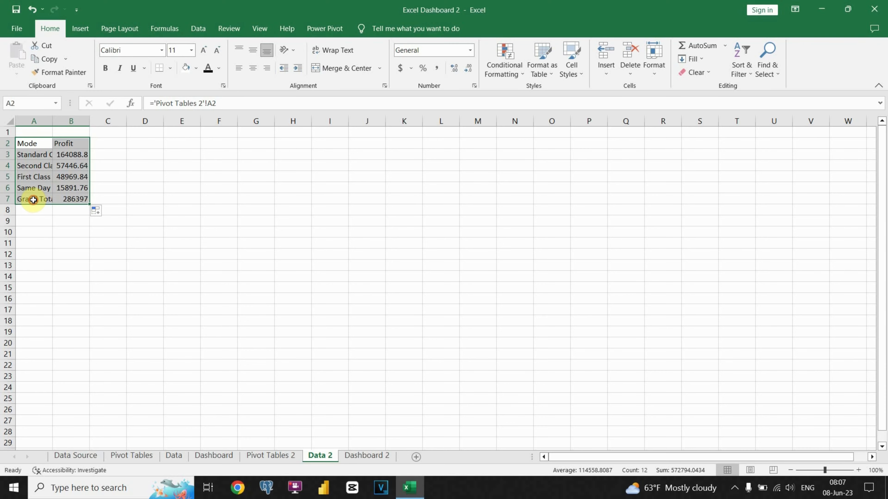
{"action": "left_click_drag", "start_coordinate": [30, 198], "coordinate": [74, 200]}
{"action": "key", "text": "Delete"}
- Widen columns A and B to fit their contents and apply the comma number style to B3:B6
{"action": "double_click", "coordinate": [89, 121]}
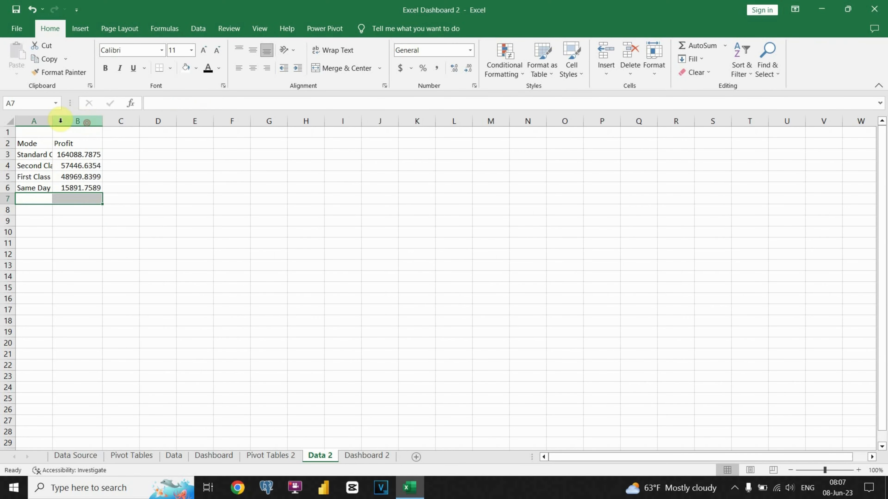
{"action": "left_click_drag", "start_coordinate": [52, 121], "coordinate": [68, 121]}
{"action": "left_click_drag", "start_coordinate": [86, 154], "coordinate": [100, 187]}
{"action": "left_click", "coordinate": [437, 68]}
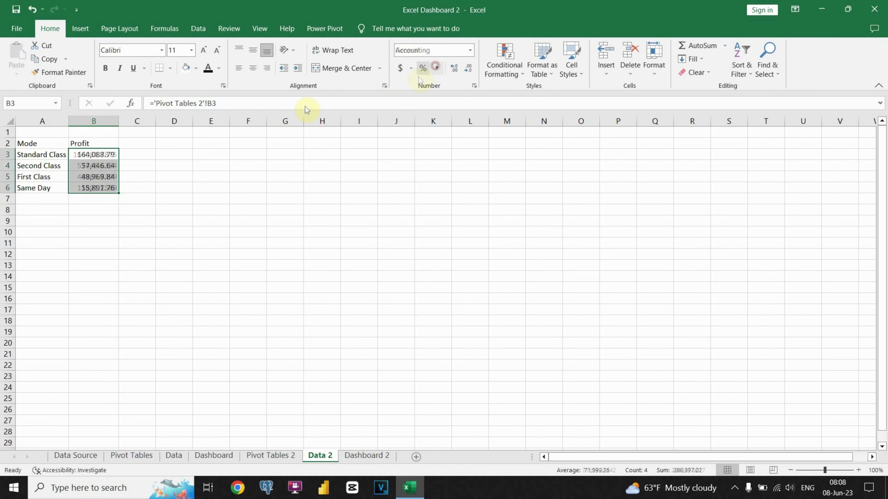
{"action": "left_click", "coordinate": [35, 151]}
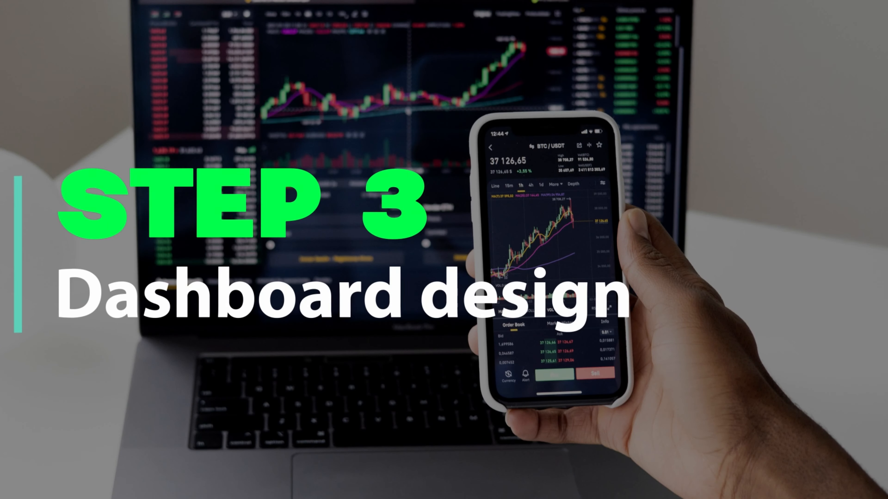
- On the Dashboard 2 sheet, merge B1:Q2 and fill the header band A1:Q2 with dark grey
{"action": "left_click_drag", "start_coordinate": [71, 133], "coordinate": [629, 142]}
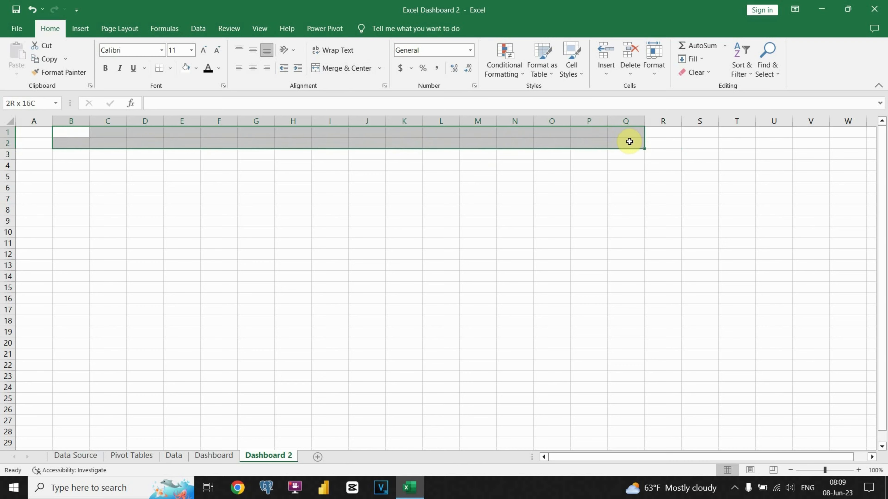
{"action": "left_click", "coordinate": [336, 68]}
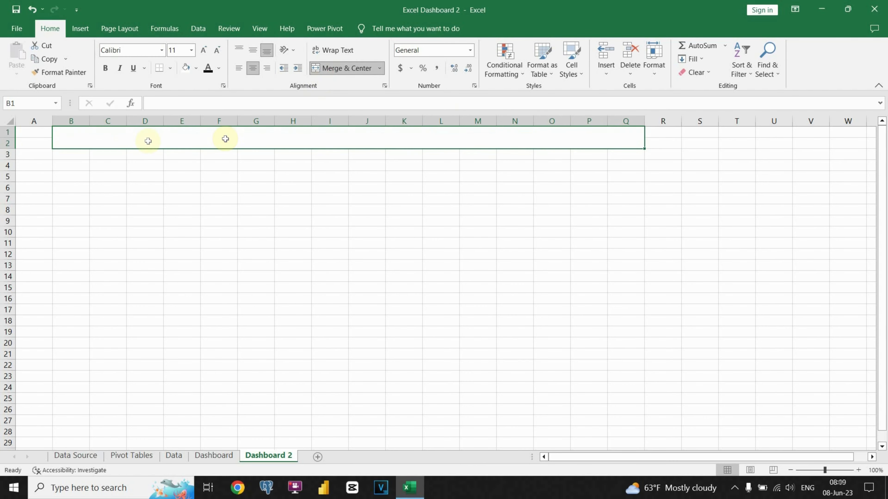
{"action": "left_click_drag", "start_coordinate": [30, 132], "coordinate": [43, 140]}
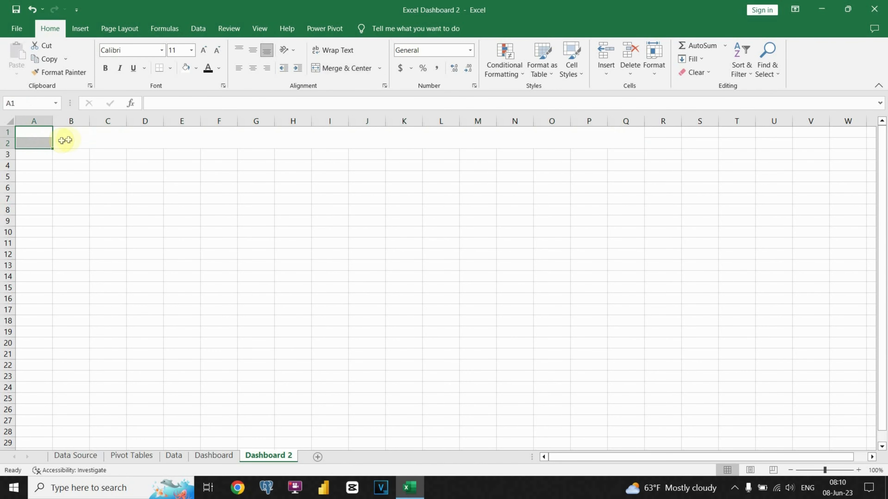
{"action": "left_click", "coordinate": [196, 68]}
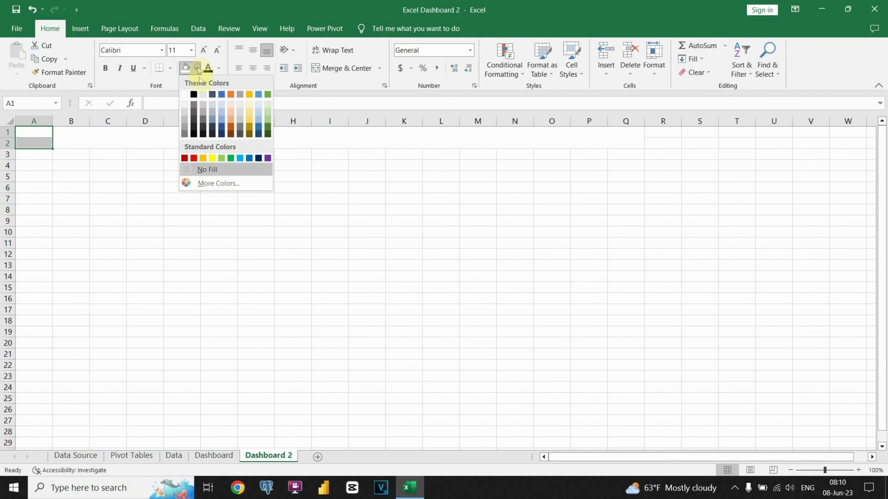
{"action": "left_click", "coordinate": [196, 128]}
{"action": "left_click", "coordinate": [66, 135]}
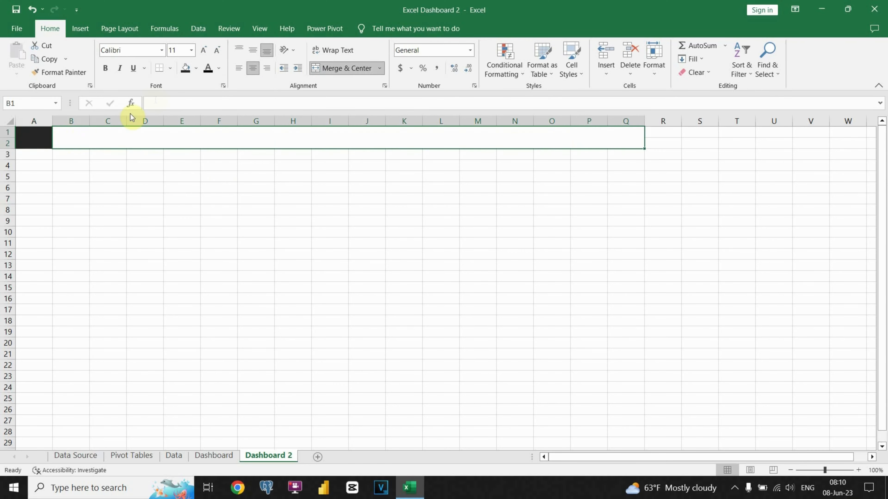
{"action": "left_click", "coordinate": [185, 68]}
{"action": "left_click", "coordinate": [138, 186]}
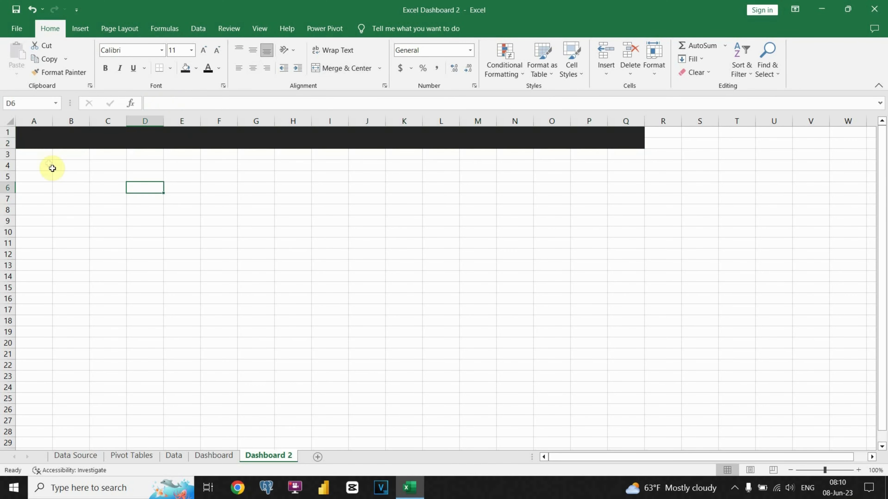
- Fill the dashboard background A3:Q29 with a near-black shade darker than the header band
{"action": "left_click_drag", "start_coordinate": [40, 155], "coordinate": [629, 444]}
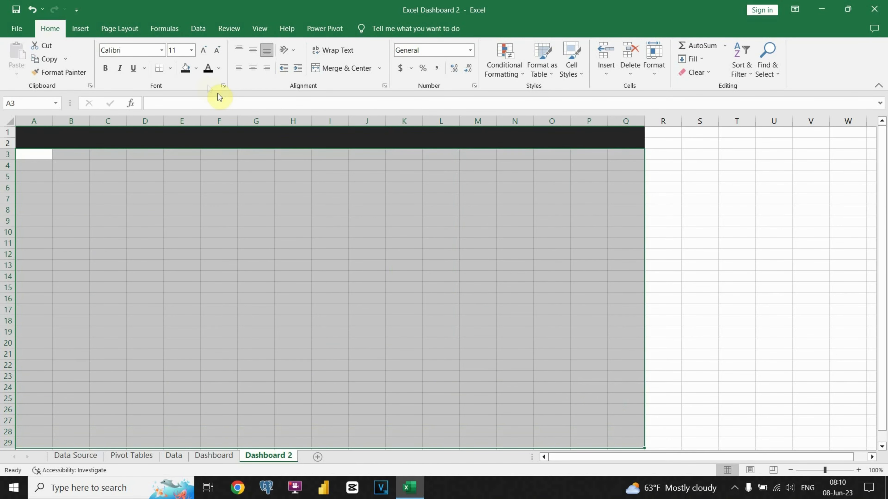
{"action": "left_click", "coordinate": [198, 72]}
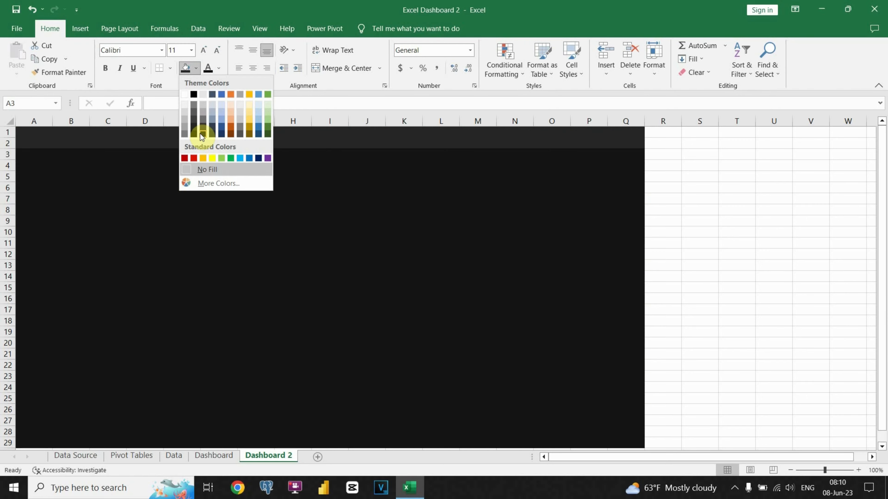
{"action": "left_click", "coordinate": [202, 135]}
{"action": "left_click", "coordinate": [226, 199]}
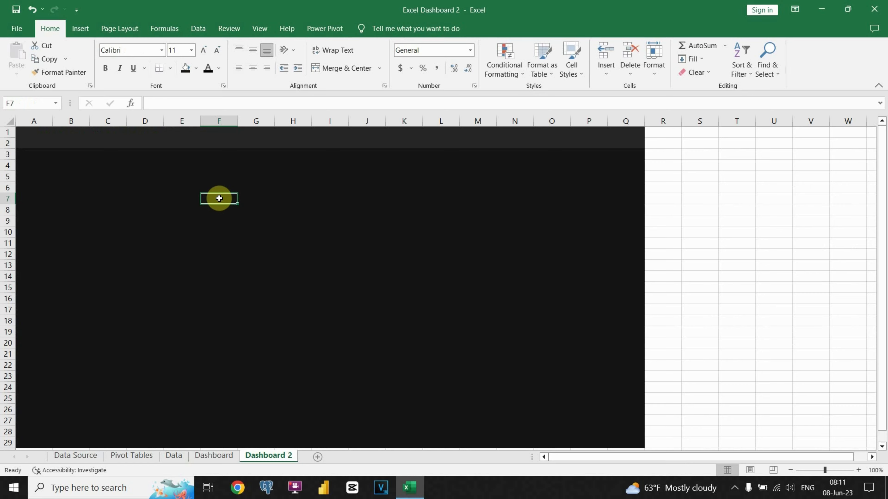
- Draw a rounded rectangle about 1.58" high and 2.87" wide below the header band, starting in column B
{"action": "left_click", "coordinate": [75, 29]}
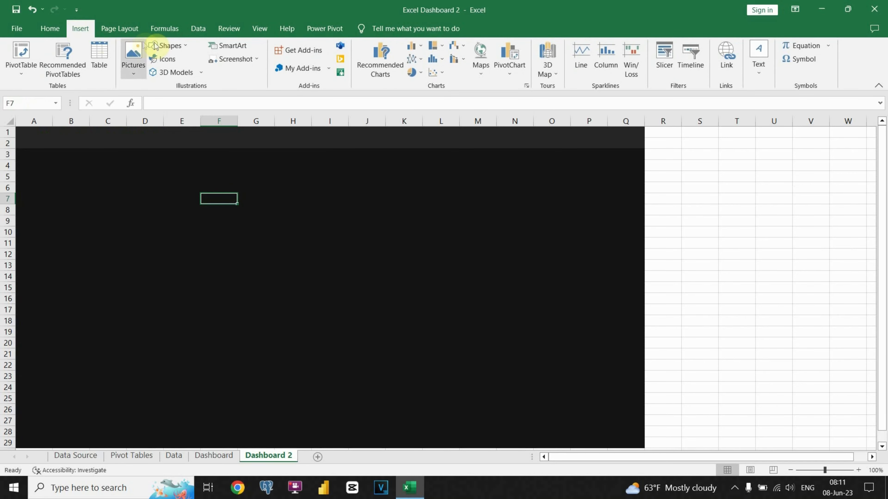
{"action": "left_click", "coordinate": [172, 47]}
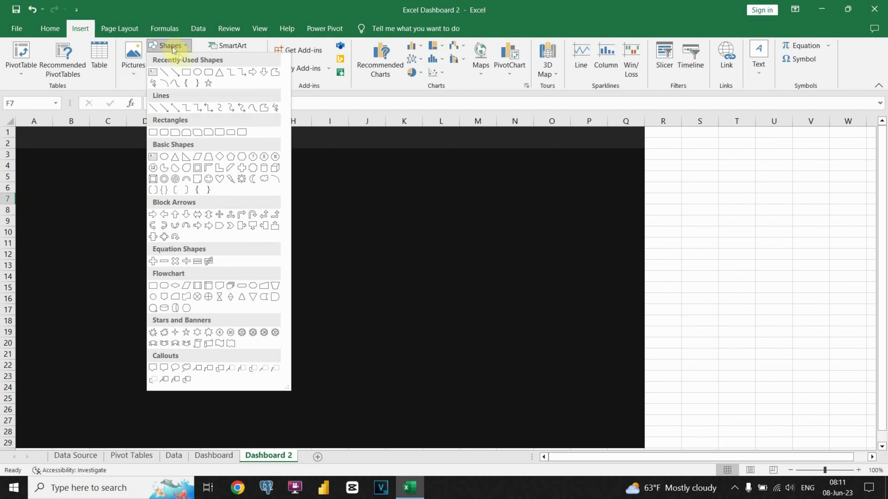
{"action": "left_click", "coordinate": [209, 76]}
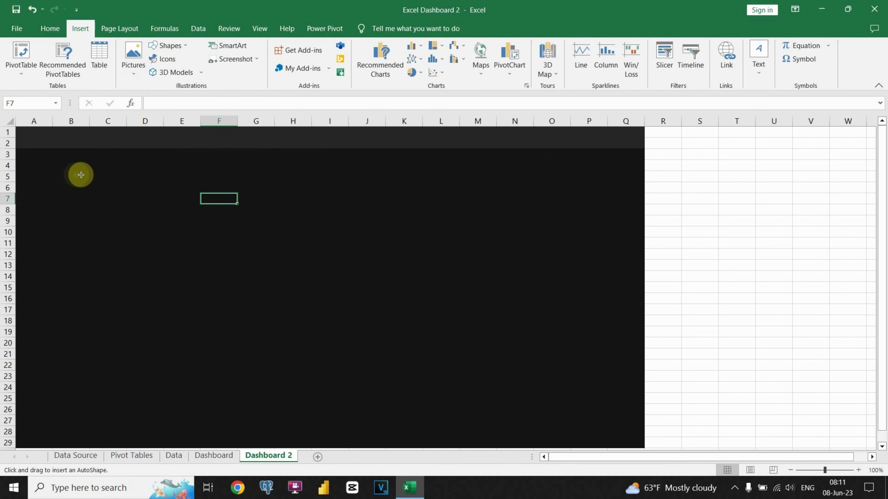
{"action": "left_click_drag", "start_coordinate": [68, 173], "coordinate": [227, 260]}
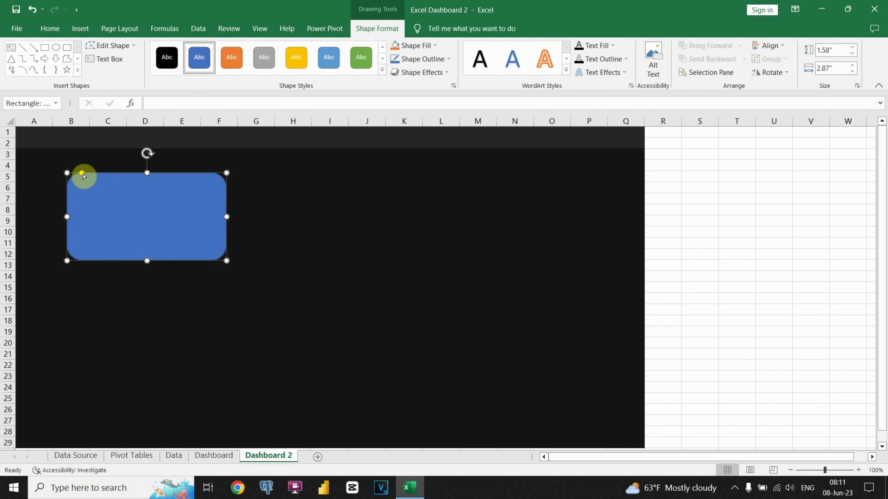
- Reduce the rectangle's corner rounding, resize it to about 2.65" by 2.11", and position it over columns A to D just below the header
{"action": "left_click_drag", "start_coordinate": [82, 176], "coordinate": [77, 177]}
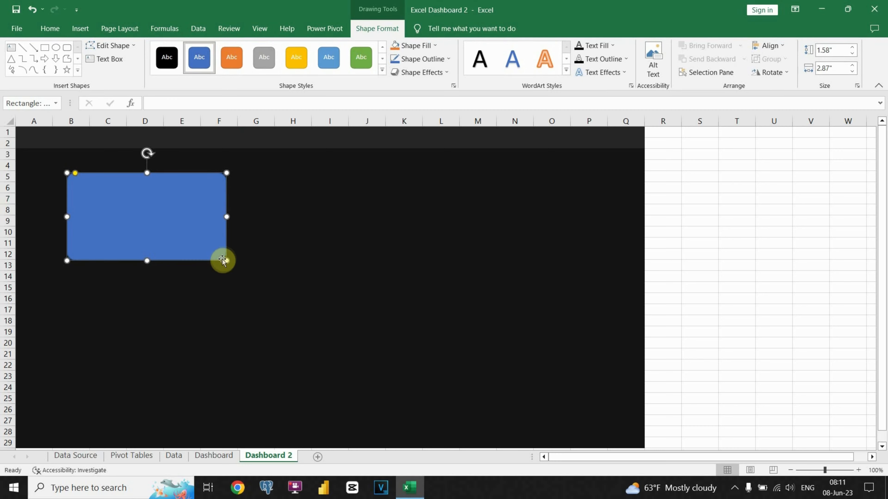
{"action": "left_click_drag", "start_coordinate": [225, 258], "coordinate": [184, 320]}
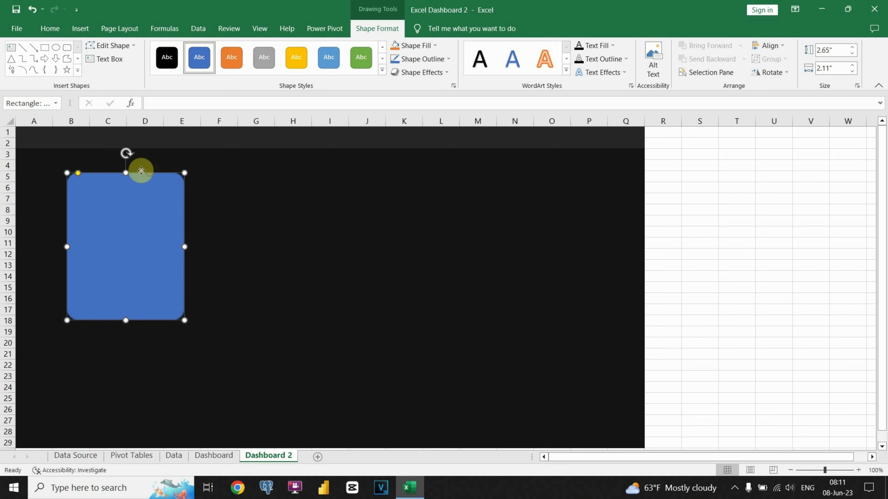
{"action": "left_click_drag", "start_coordinate": [141, 171], "coordinate": [109, 157]}
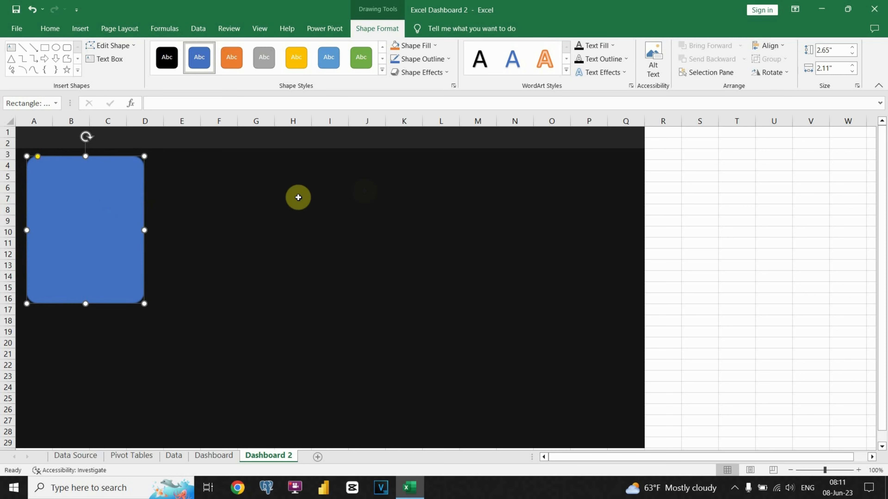
- Give the rounded rectangle the header band's dark grey fill and a standard green outline
{"action": "left_click", "coordinate": [437, 46]}
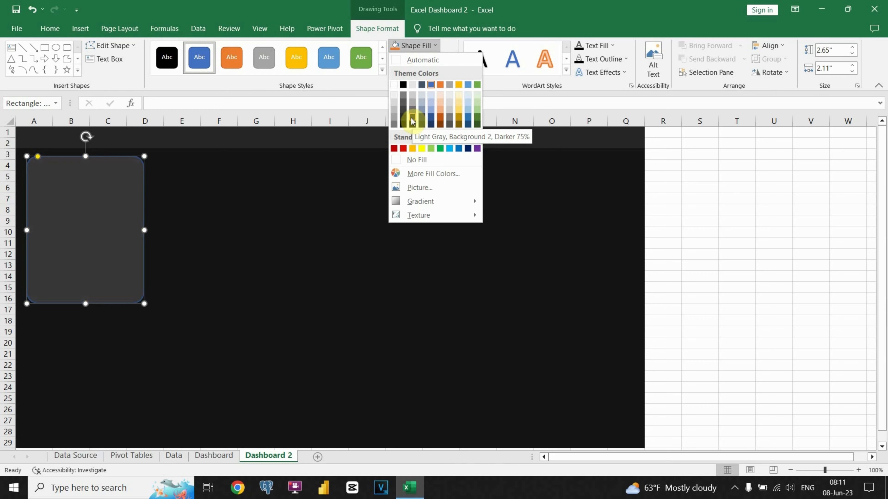
{"action": "left_click", "coordinate": [403, 121]}
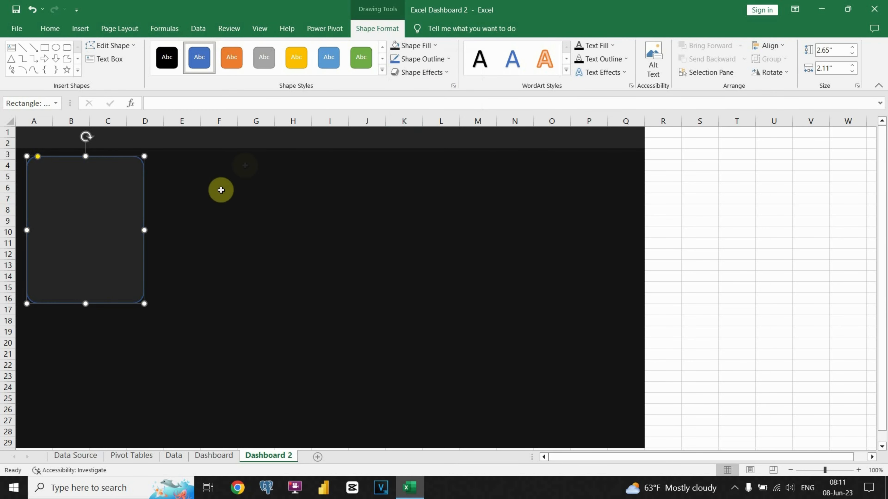
{"action": "left_click", "coordinate": [425, 60]}
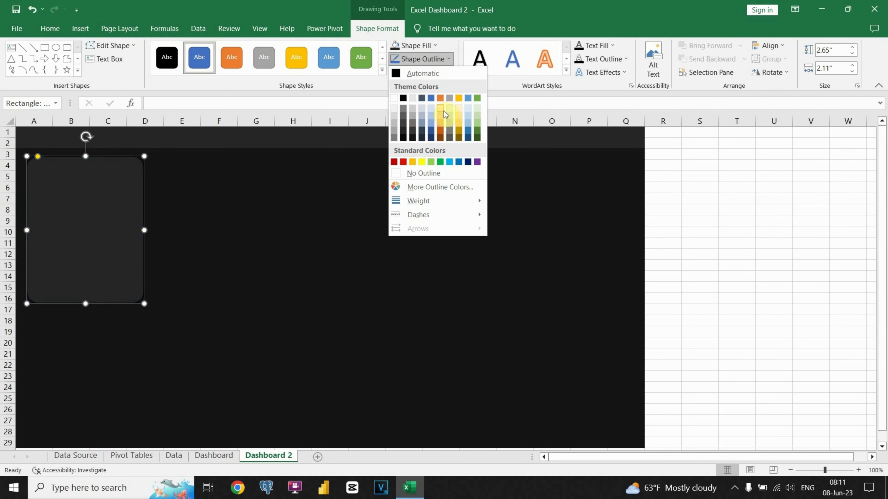
{"action": "left_click", "coordinate": [440, 162]}
{"action": "left_click", "coordinate": [173, 232]}
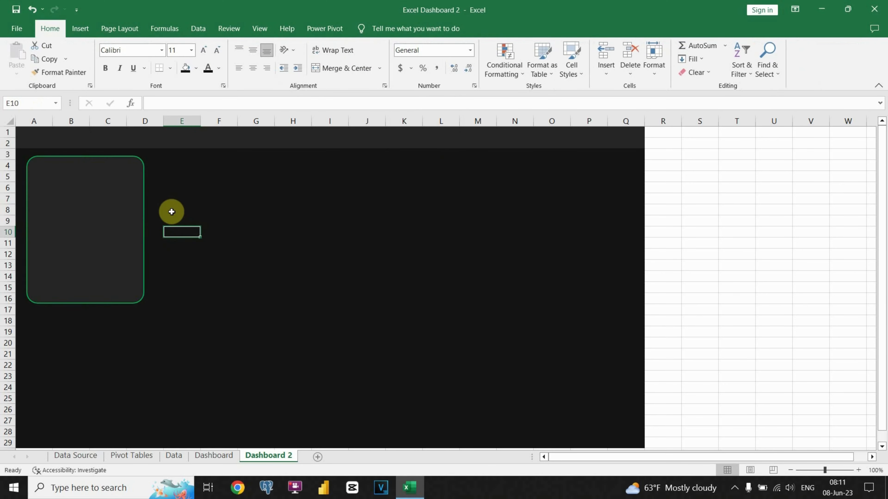
- Duplicate the green-outlined rectangle and place the copy beneath the original in columns A to D, down to about row 28
{"action": "right_click", "coordinate": [124, 211]}
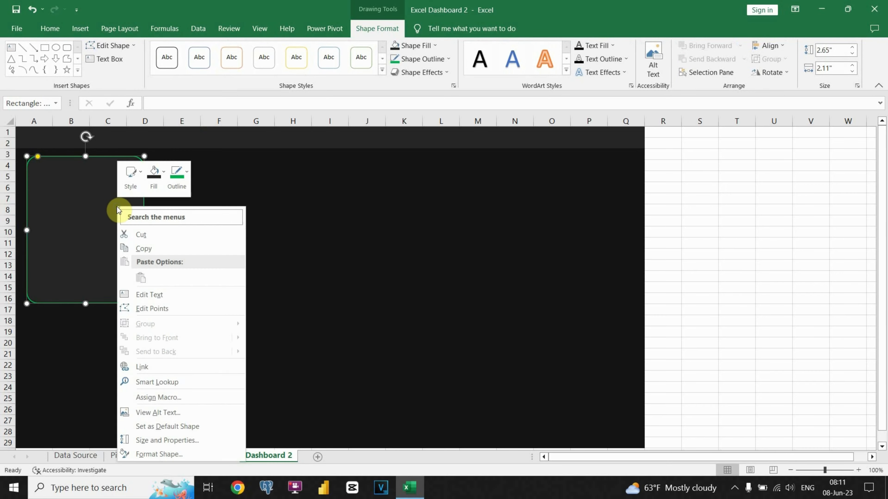
{"action": "left_click", "coordinate": [146, 249]}
{"action": "right_click", "coordinate": [159, 226]}
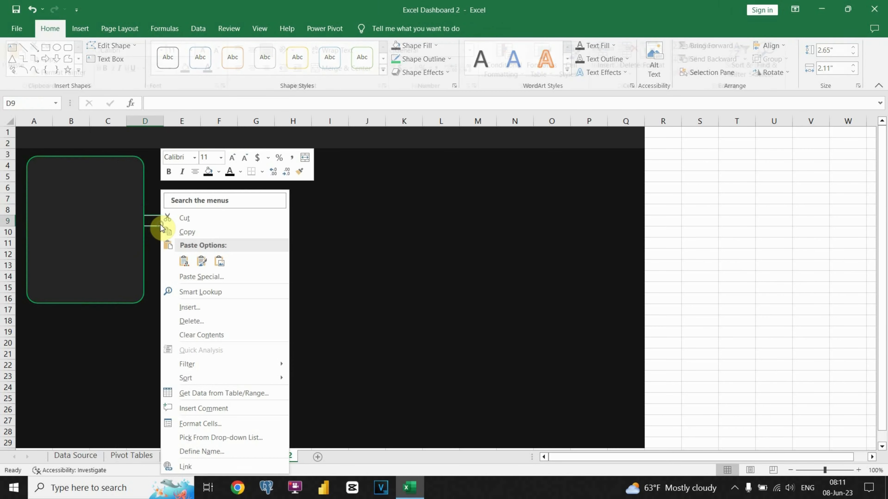
{"action": "left_click", "coordinate": [186, 266]}
{"action": "left_click_drag", "start_coordinate": [164, 252], "coordinate": [32, 157]}
{"action": "left_click", "coordinate": [93, 353]}
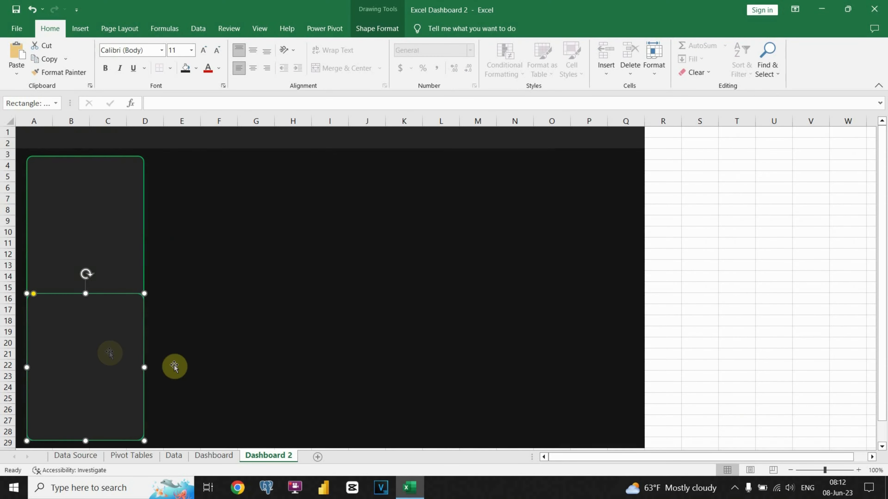
- Extend the near-black background fill below the existing dark area, across columns A to Q from row 30 to about row 37
{"action": "left_click", "coordinate": [790, 469]}
{"action": "left_click", "coordinate": [789, 469]}
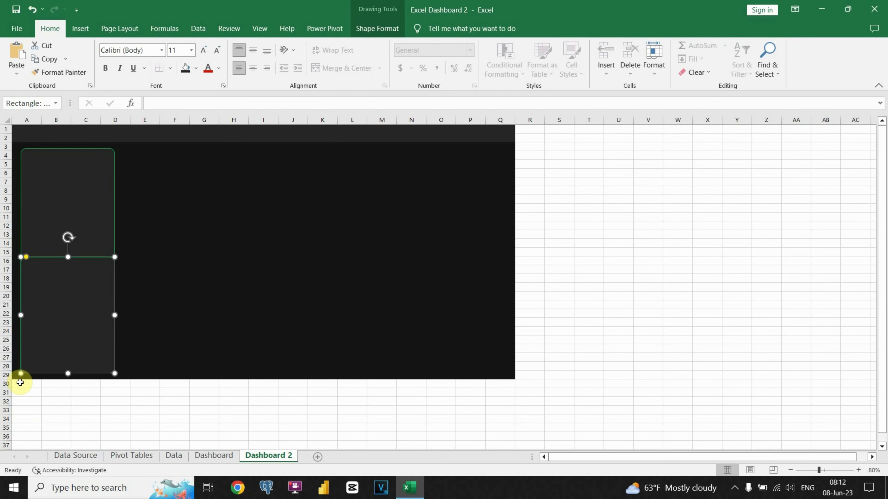
{"action": "left_click_drag", "start_coordinate": [19, 383], "coordinate": [507, 444]}
{"action": "left_click", "coordinate": [185, 67]}
{"action": "left_click", "coordinate": [314, 286]}
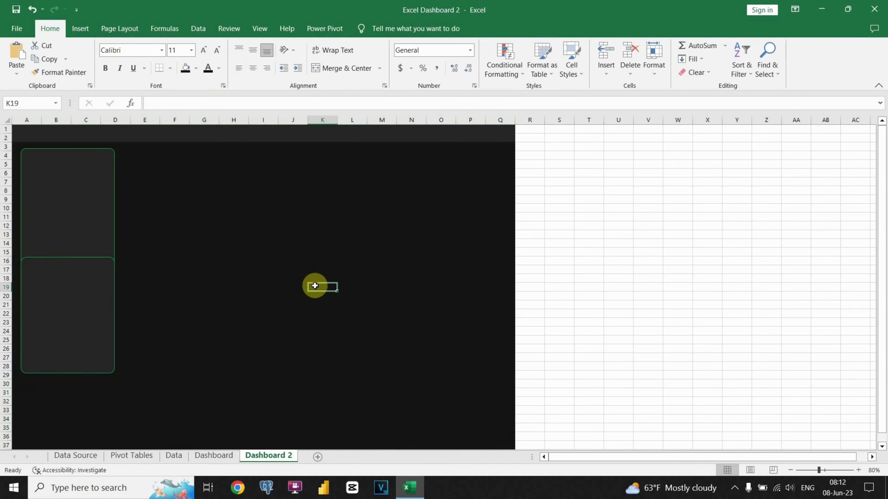
- Extend the near-black background into columns R and S, and fill R1:S2 with the header band's dark grey
{"action": "left_click_drag", "start_coordinate": [529, 146], "coordinate": [563, 433]}
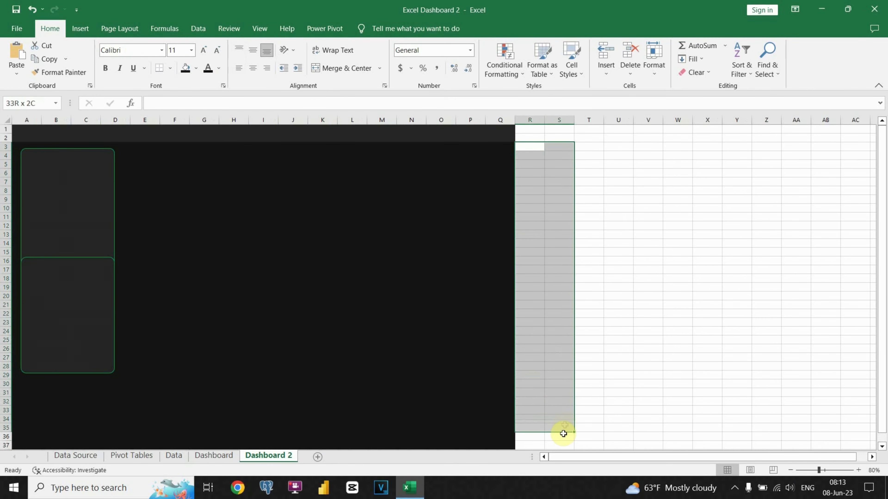
{"action": "left_click", "coordinate": [185, 68]}
{"action": "left_click_drag", "start_coordinate": [529, 129], "coordinate": [549, 136]}
{"action": "left_click", "coordinate": [196, 68]}
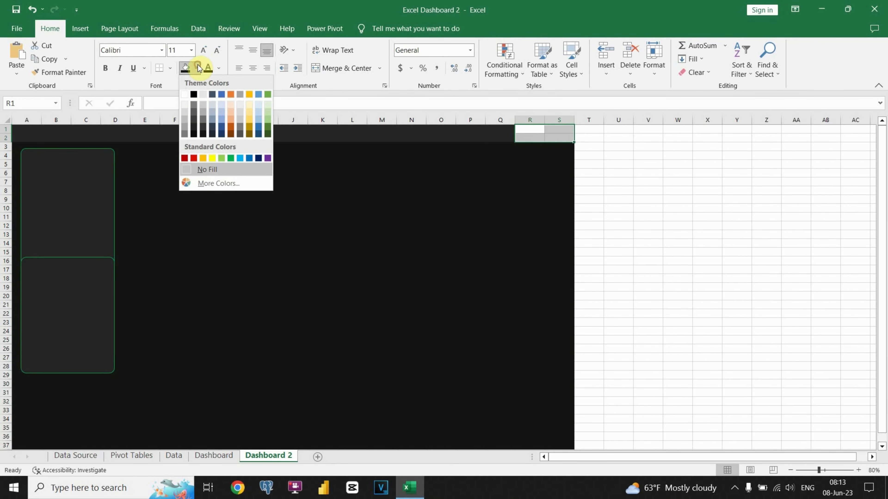
{"action": "left_click", "coordinate": [203, 133]}
- Resize the two stacked panels to matching widths, the upper spanning about rows 4 to 18 and the lower rows 19 to 36
{"action": "left_click_drag", "start_coordinate": [75, 269], "coordinate": [77, 290]}
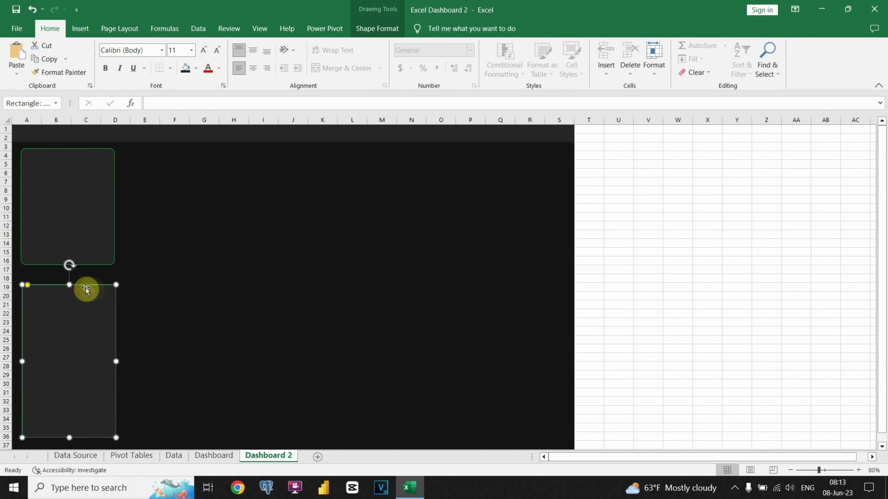
{"action": "left_click_drag", "start_coordinate": [116, 362], "coordinate": [119, 362]}
{"action": "left_click", "coordinate": [72, 240]}
{"action": "left_click_drag", "start_coordinate": [68, 266], "coordinate": [68, 314]}
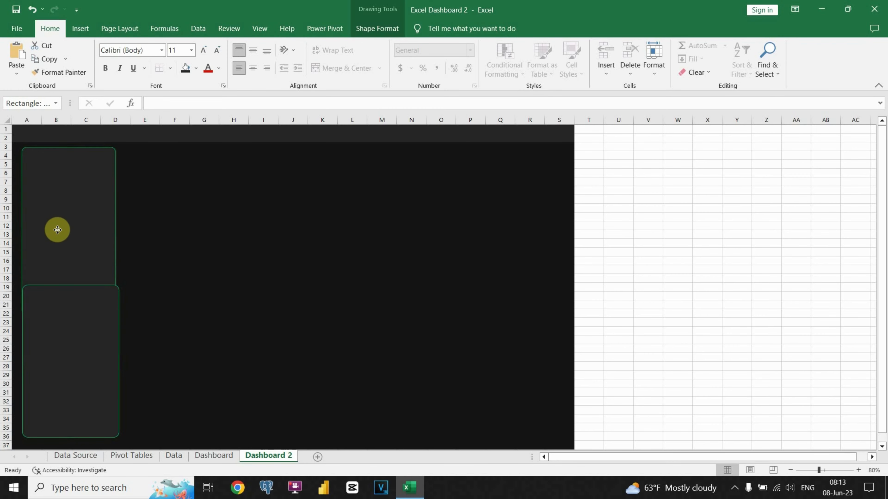
{"action": "left_click", "coordinate": [56, 227]}
{"action": "left_click_drag", "start_coordinate": [115, 228], "coordinate": [117, 231]}
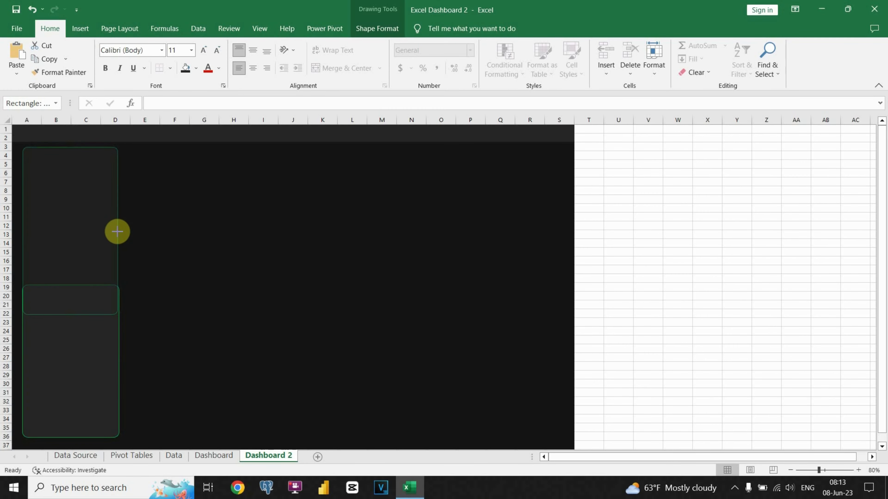
{"action": "left_click_drag", "start_coordinate": [69, 313], "coordinate": [71, 277]}
{"action": "left_click_drag", "start_coordinate": [71, 147], "coordinate": [72, 156]}
- Extend the upper panel down to row 19 and lower the bottom panel's top edge to row 20, leaving a narrow gap
{"action": "left_click", "coordinate": [67, 300]}
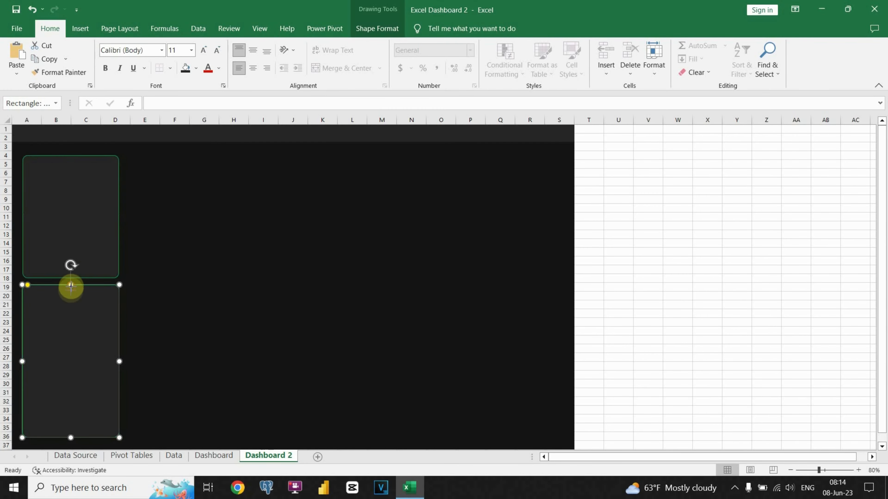
{"action": "left_click", "coordinate": [75, 267]}
{"action": "left_click_drag", "start_coordinate": [71, 286], "coordinate": [73, 287]}
{"action": "left_click", "coordinate": [201, 362]}
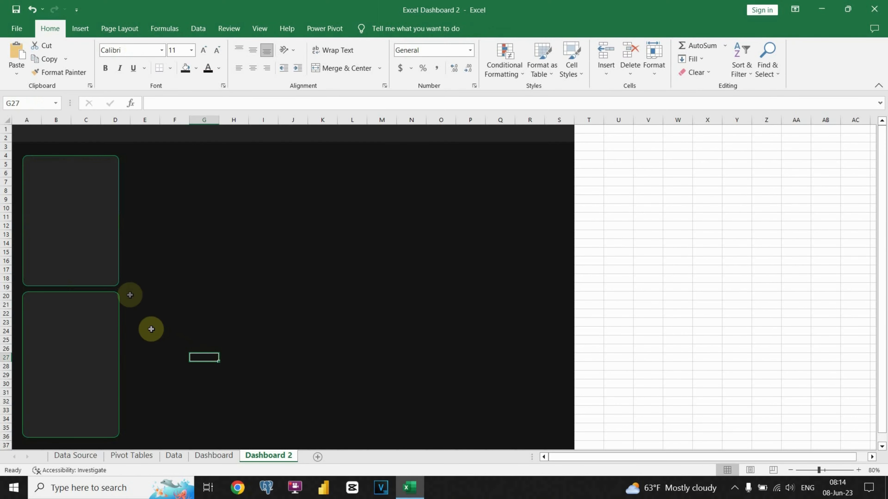
- Duplicate the upper panel, place the copy beside the lower panel, and reshape it into a wide, short panel along the dashboard's bottom edge
{"action": "left_click", "coordinate": [99, 254]}
{"action": "left_click_drag", "start_coordinate": [70, 216], "coordinate": [176, 371]}
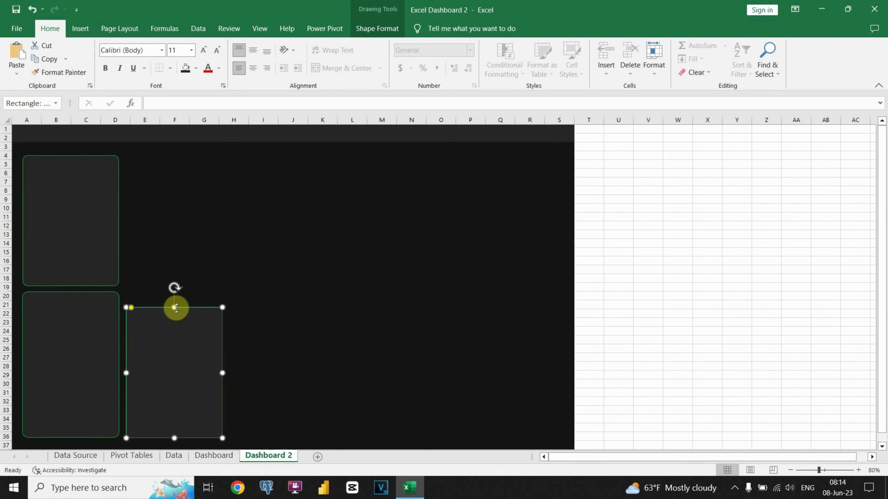
{"action": "left_click_drag", "start_coordinate": [174, 307], "coordinate": [174, 327]}
{"action": "left_click_drag", "start_coordinate": [222, 383], "coordinate": [309, 382]}
{"action": "left_click_drag", "start_coordinate": [217, 328], "coordinate": [249, 341]}
- Widen both stacked panels in the first columns so their edges reach the start of column E
{"action": "left_click", "coordinate": [111, 362]}
{"action": "left_click_drag", "start_coordinate": [119, 365], "coordinate": [130, 365]}
{"action": "left_click", "coordinate": [112, 231]}
{"action": "left_click_drag", "start_coordinate": [121, 222], "coordinate": [131, 222]}
- Align the wide bottom panel beside the lower panel, widen it into column K, and place a duplicate next to it reaching column P
{"action": "left_click_drag", "start_coordinate": [199, 381], "coordinate": [191, 377]}
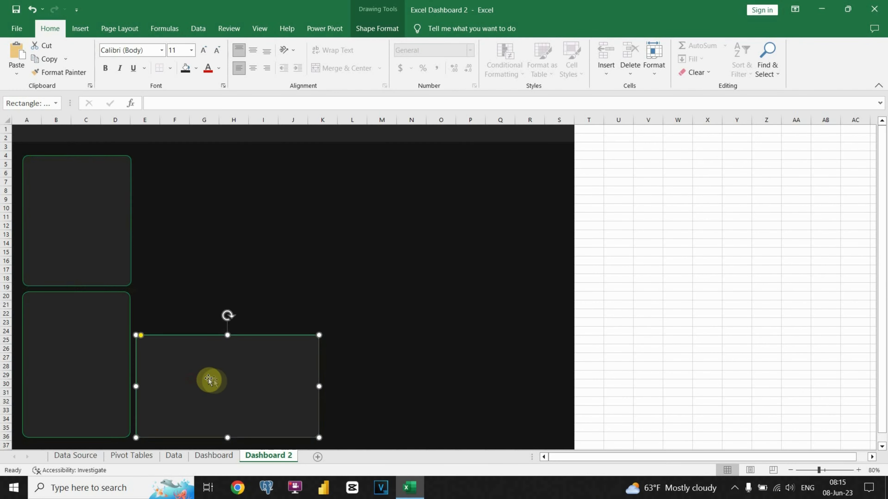
{"action": "left_click_drag", "start_coordinate": [319, 387], "coordinate": [325, 387]}
{"action": "key", "text": "ctrl+d"}
{"action": "left_click_drag", "start_coordinate": [272, 386], "coordinate": [422, 374]}
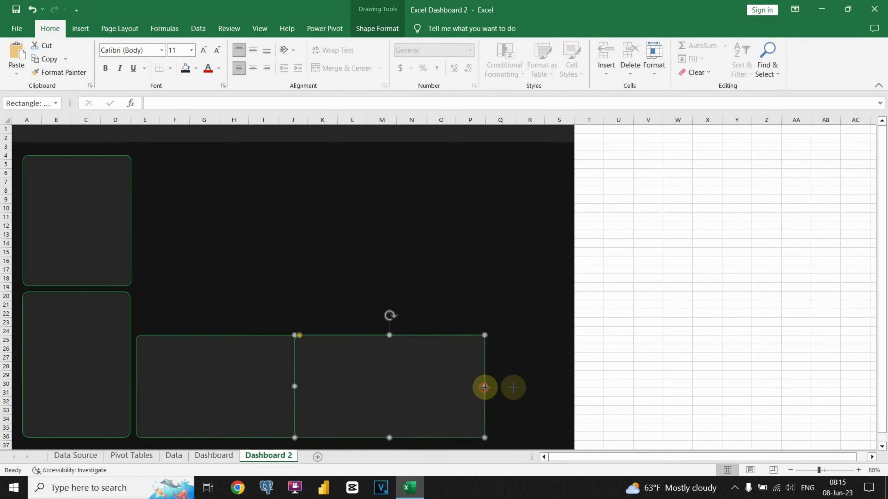
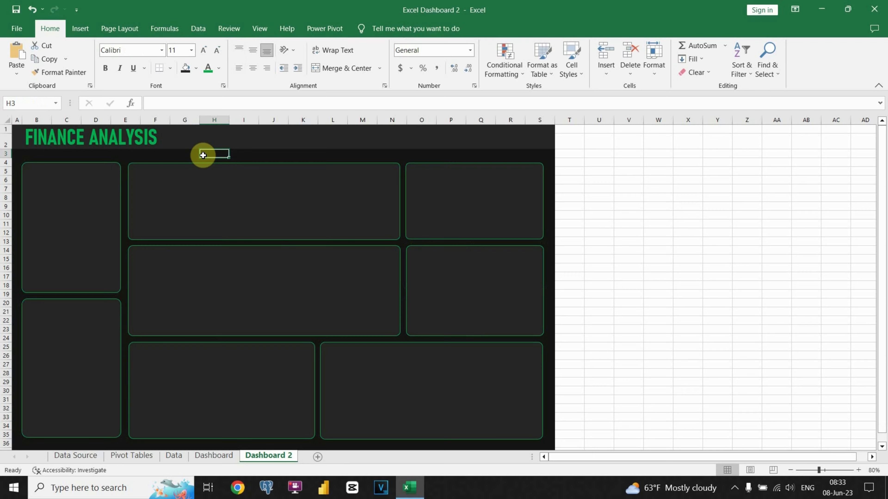
- Insert the banknotes picture from the desktop folder Icons for Dashboards and shrink it into the top corner of the upper-left panel
{"action": "left_click", "coordinate": [80, 29]}
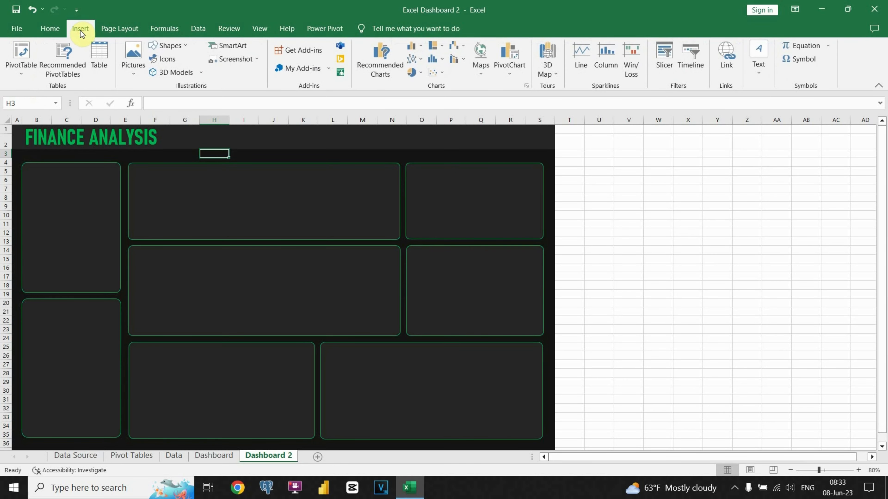
{"action": "left_click", "coordinate": [132, 60]}
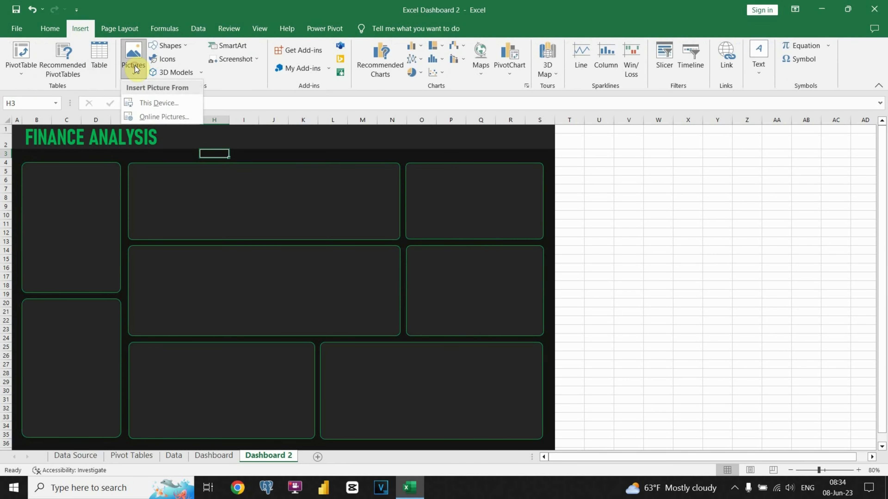
{"action": "left_click", "coordinate": [153, 101]}
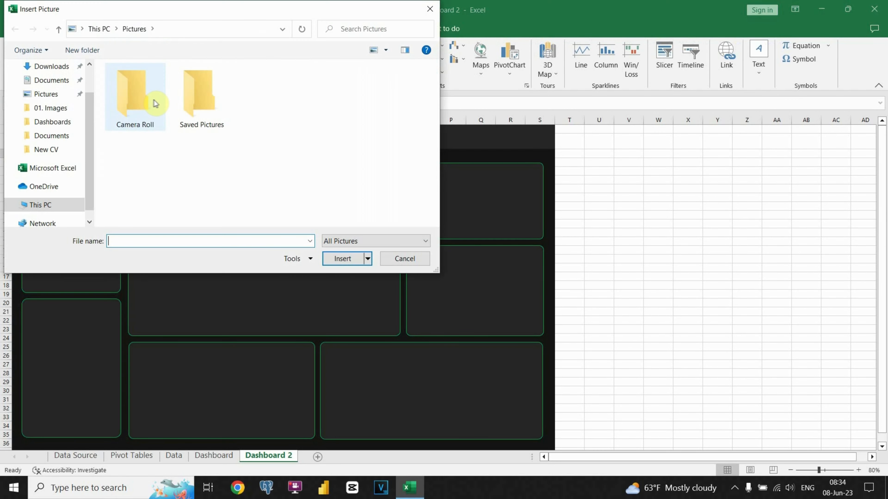
{"action": "scroll", "coordinate": [65, 99], "scroll_direction": "up", "scroll_amount": 1}
{"action": "left_click", "coordinate": [47, 89]}
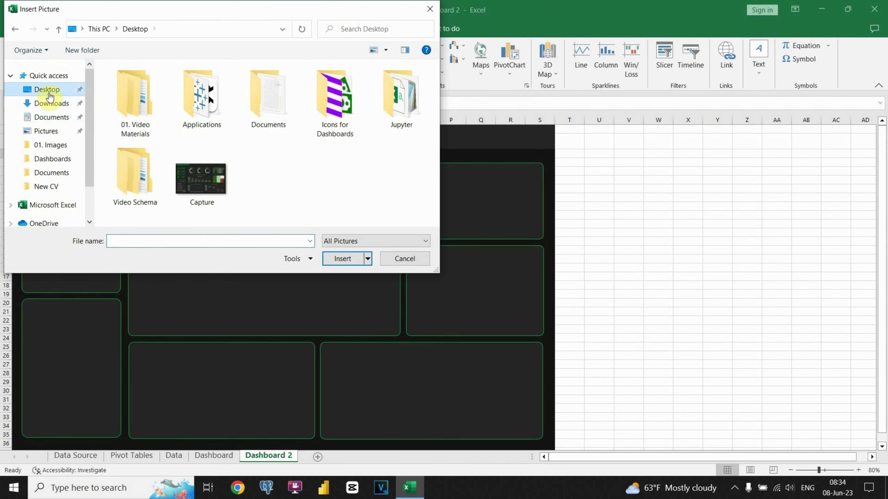
{"action": "left_click", "coordinate": [310, 119]}
{"action": "double_click", "coordinate": [310, 117]}
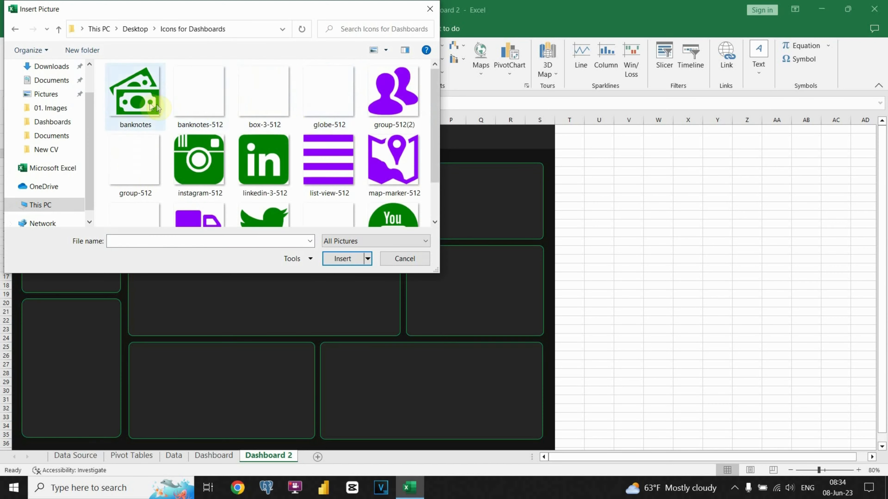
{"action": "left_click", "coordinate": [147, 111]}
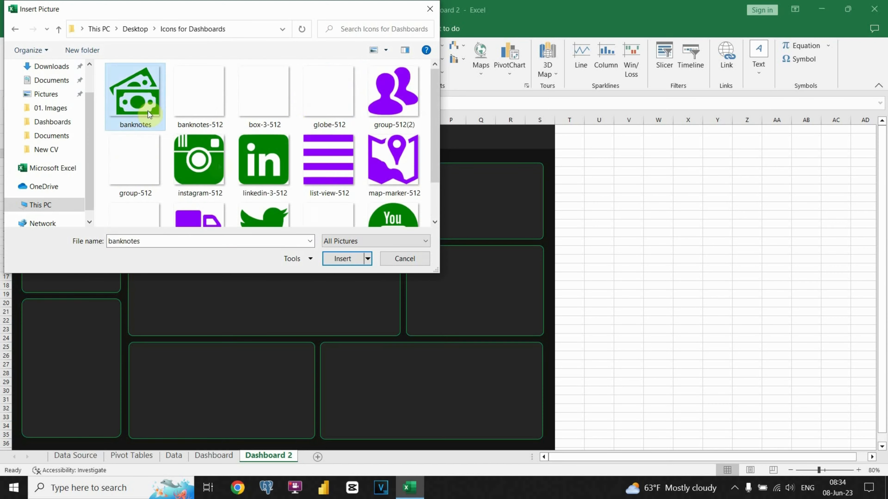
{"action": "left_click", "coordinate": [337, 259]}
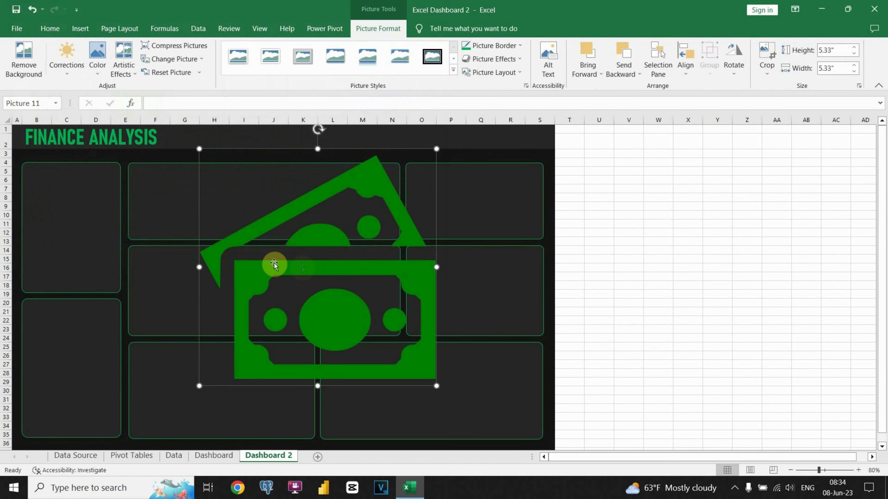
{"action": "left_click_drag", "start_coordinate": [435, 150], "coordinate": [54, 167]}
{"action": "left_click", "coordinate": [90, 156]}
- Copy the money bag, truck and person icons from the Dashboard sheet
{"action": "left_click", "coordinate": [213, 455]}
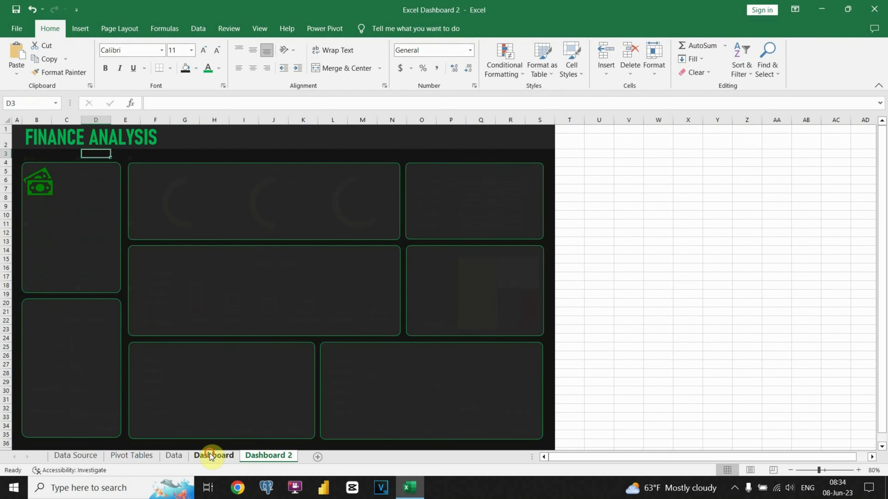
{"action": "left_click", "coordinate": [42, 214]}
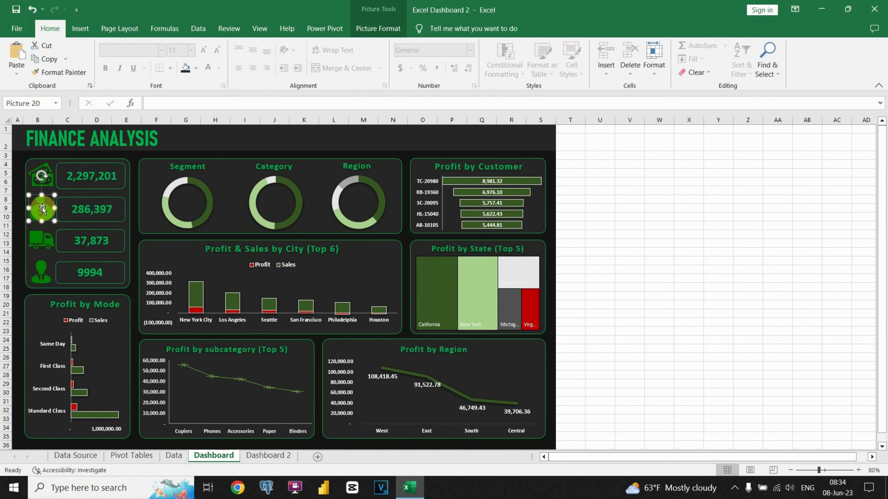
{"action": "left_click", "coordinate": [42, 241], "text": "ctrl"}
{"action": "left_click", "coordinate": [41, 272], "text": "ctrl"}
{"action": "key", "text": "ctrl+c"}
- Paste the three copied icons on the Dashboard 2 sheet and align them in a column beneath the banknotes icon
{"action": "left_click", "coordinate": [268, 455]}
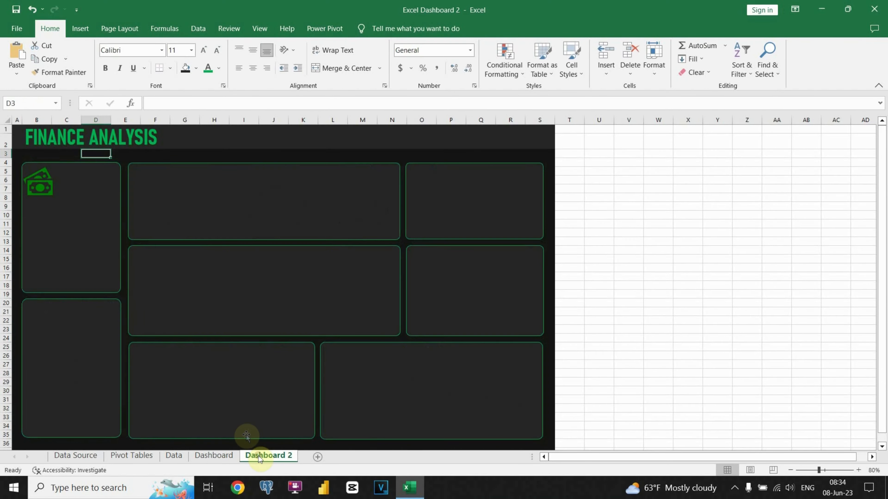
{"action": "key", "text": "ctrl+v"}
{"action": "left_click_drag", "start_coordinate": [99, 173], "coordinate": [45, 222]}
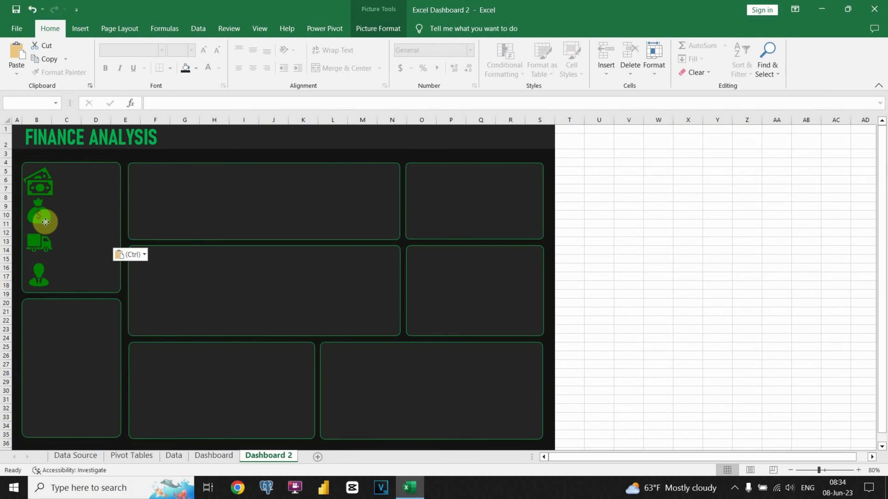
{"action": "left_click", "coordinate": [134, 161], "text": "ctrl"}
{"action": "left_click", "coordinate": [131, 154]}
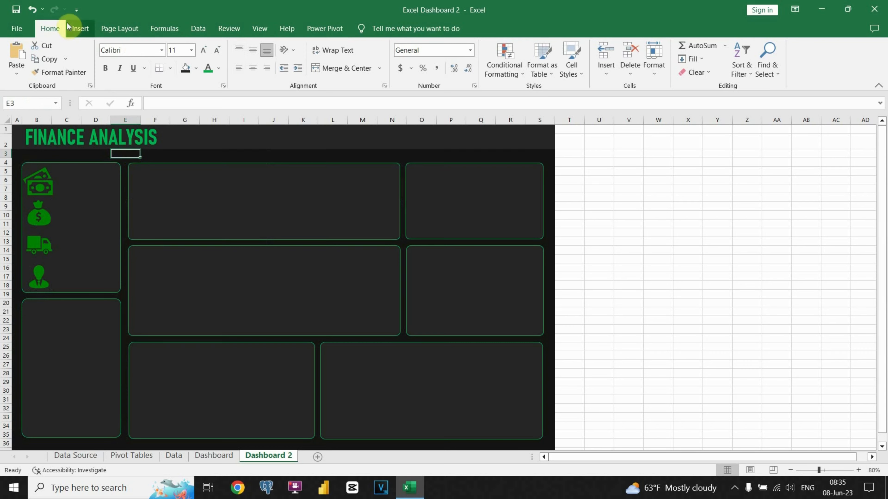
- Insert a text box and place it beside the banknotes icon in the upper-left panel
{"action": "left_click", "coordinate": [79, 29]}
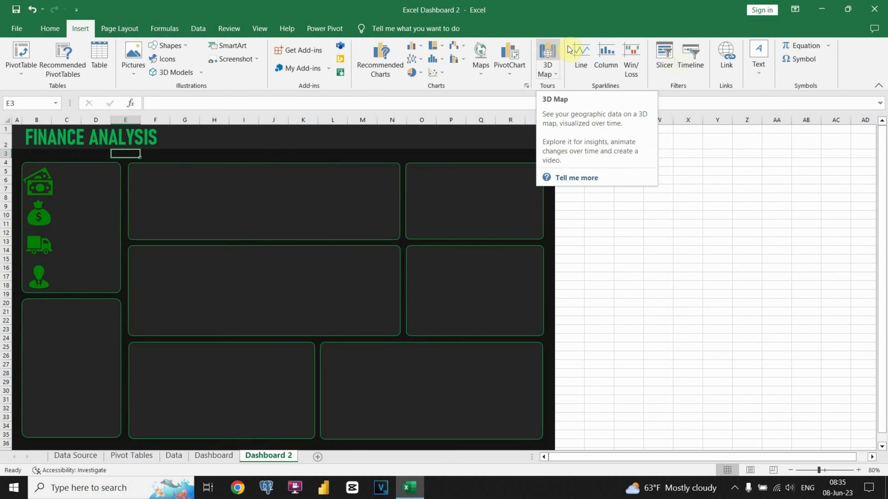
{"action": "left_click", "coordinate": [760, 66]}
{"action": "left_click", "coordinate": [755, 103]}
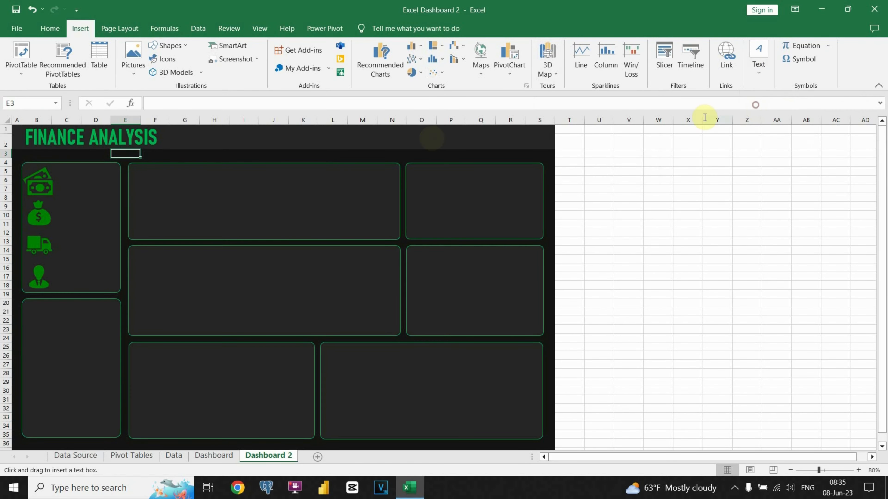
{"action": "left_click_drag", "start_coordinate": [443, 150], "coordinate": [511, 185]}
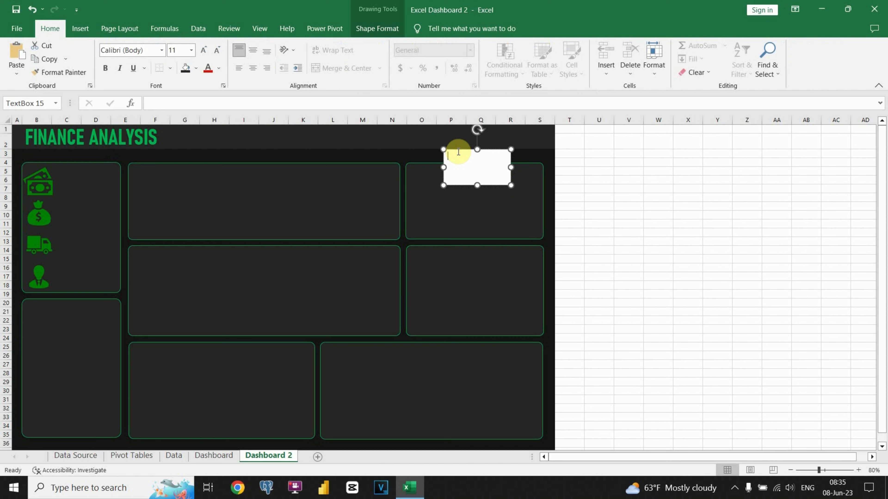
{"action": "left_click_drag", "start_coordinate": [459, 151], "coordinate": [75, 164]}
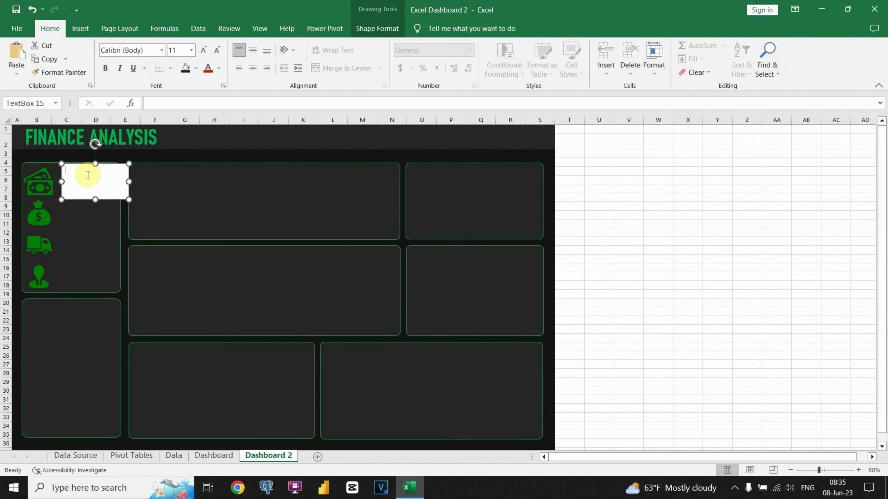
- Link the text box to the Total Sales value with the formula =Data!H2
{"action": "left_click", "coordinate": [159, 105]}
{"action": "type", "text": "="}
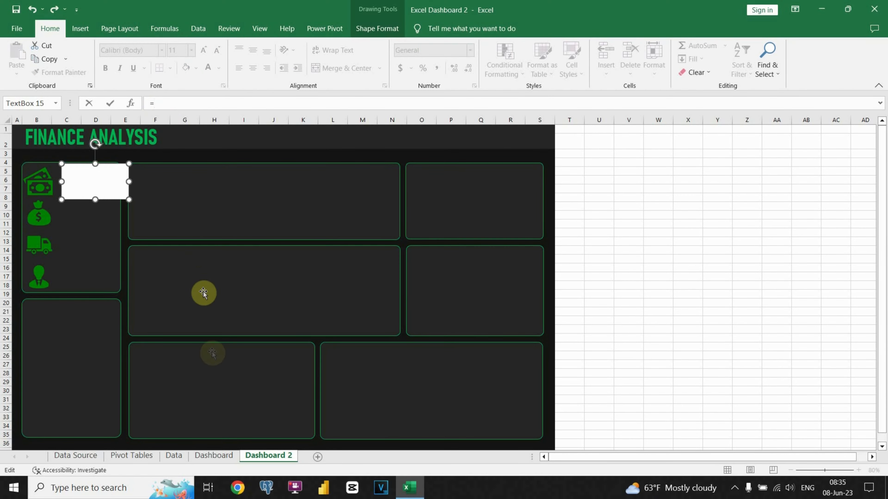
{"action": "left_click", "coordinate": [209, 456]}
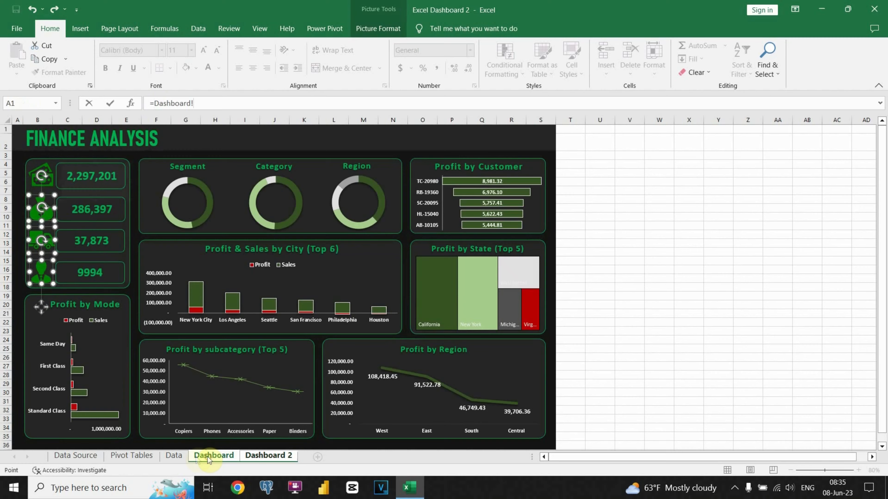
{"action": "left_click", "coordinate": [174, 455]}
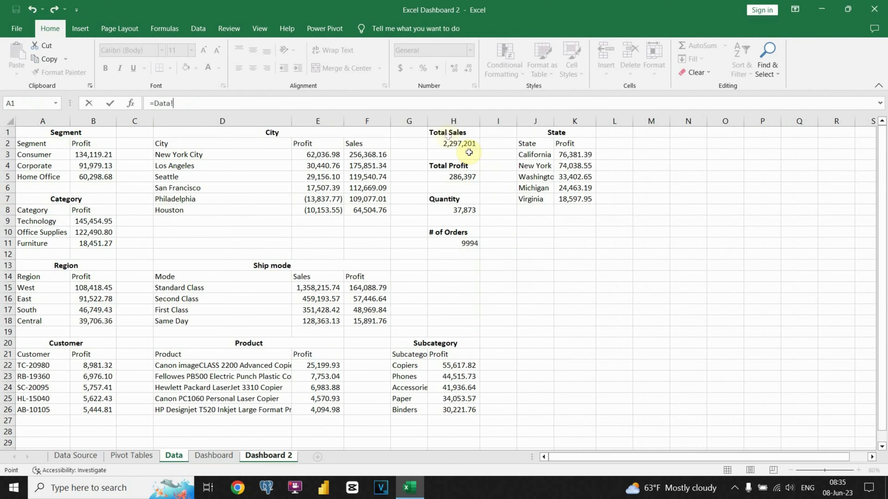
{"action": "left_click", "coordinate": [451, 145]}
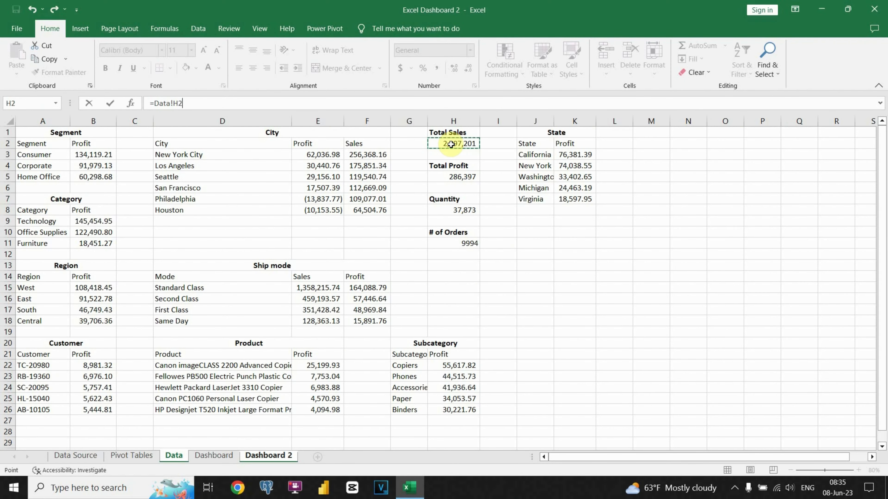
{"action": "key", "text": "Return"}
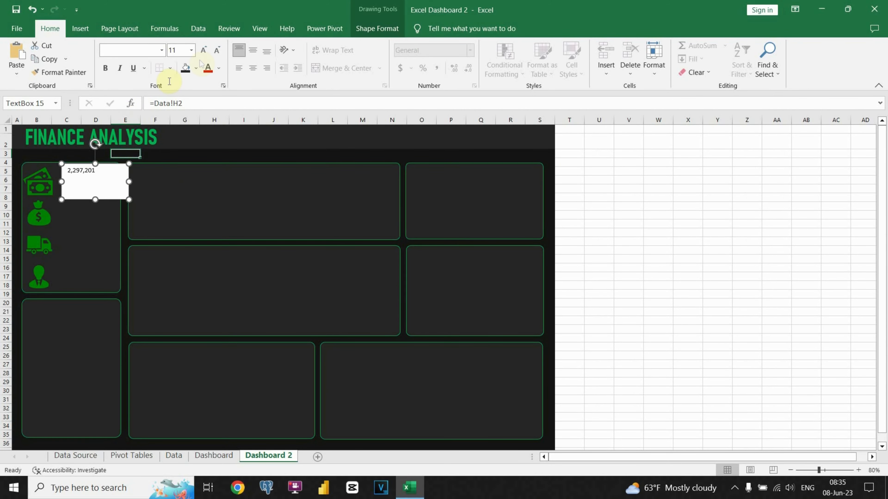
- Format the linked Total Sales text as bold with a font size of 20
{"action": "left_click", "coordinate": [203, 50]}
{"action": "left_click", "coordinate": [203, 51]}
{"action": "left_click", "coordinate": [203, 50]}
{"action": "left_click", "coordinate": [204, 51]}
{"action": "left_click", "coordinate": [204, 51]}
{"action": "left_click", "coordinate": [203, 50]}
{"action": "left_click", "coordinate": [203, 51]}
{"action": "left_click", "coordinate": [103, 68]}
{"action": "left_click", "coordinate": [120, 68]}
{"action": "left_click", "coordinate": [217, 51]}
{"action": "left_click", "coordinate": [217, 50]}
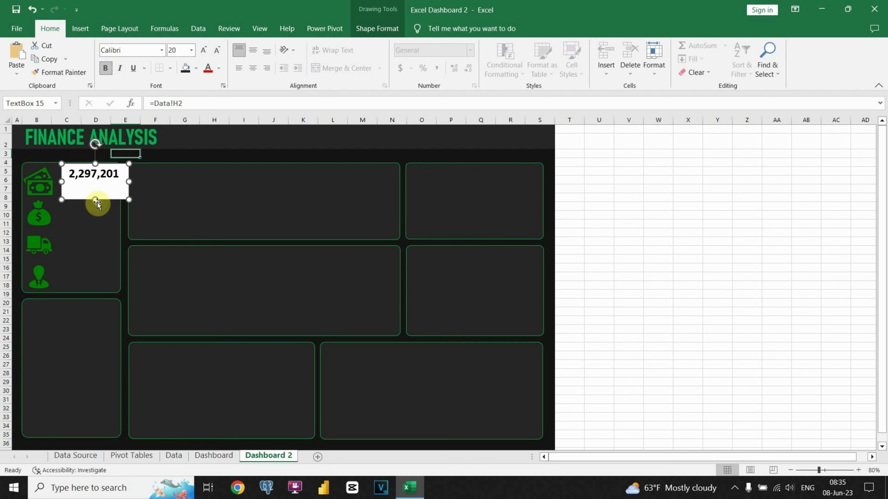
- Shrink the Total Sales text box to 0.45" by 1.33" beside the banknotes icon and centre its text both ways at font size 18
{"action": "left_click_drag", "start_coordinate": [97, 202], "coordinate": [98, 186]}
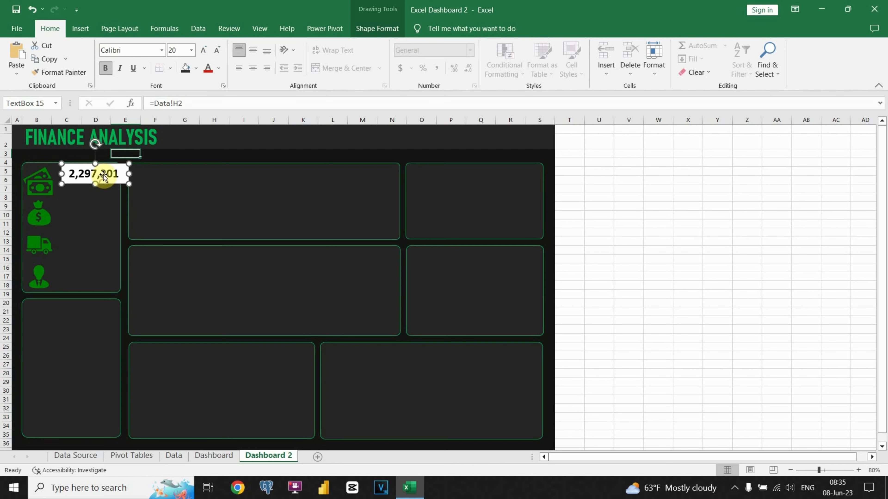
{"action": "left_click", "coordinate": [253, 50]}
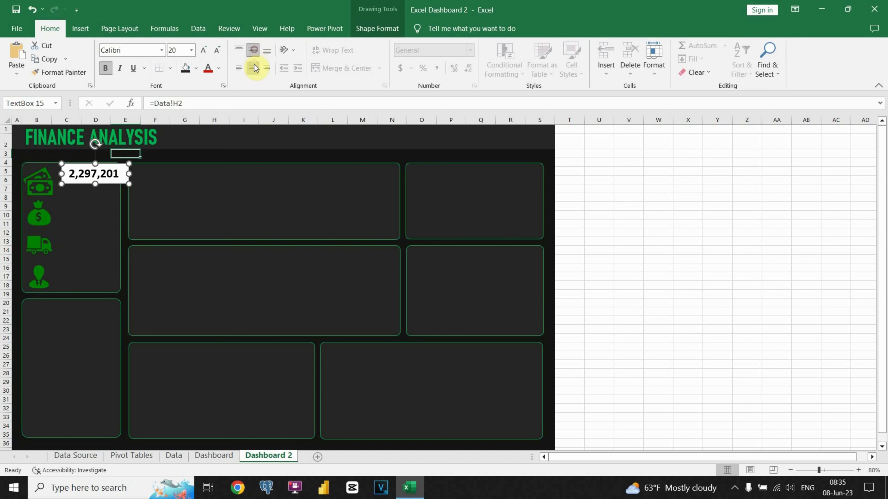
{"action": "left_click", "coordinate": [252, 68]}
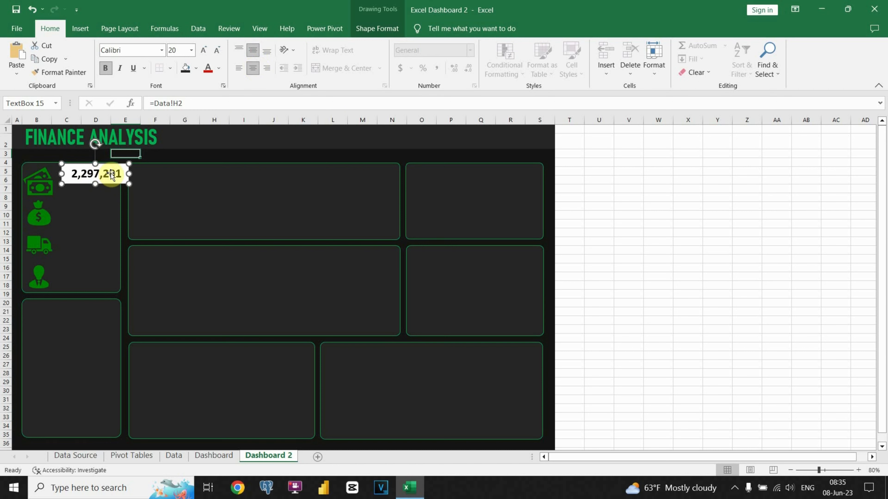
{"action": "left_click_drag", "start_coordinate": [129, 174], "coordinate": [98, 173]}
{"action": "left_click", "coordinate": [217, 50]}
- Fill the Total Sales text box with the panel's dark gray and give it a green outline
{"action": "left_click", "coordinate": [393, 30]}
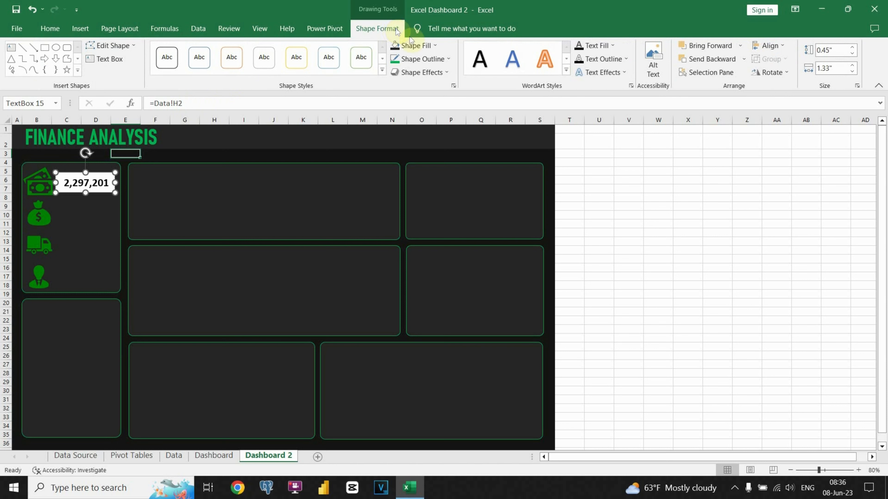
{"action": "left_click", "coordinate": [418, 46]}
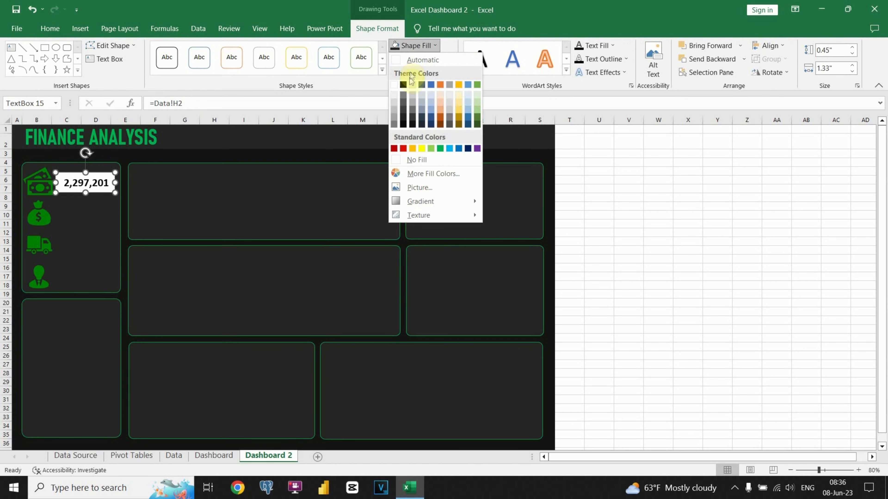
{"action": "left_click", "coordinate": [403, 120]}
{"action": "left_click", "coordinate": [429, 61]}
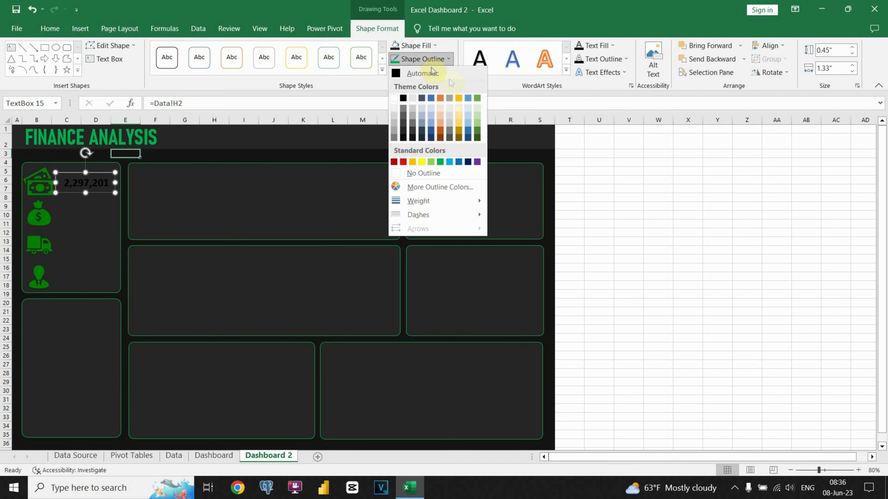
{"action": "left_click", "coordinate": [445, 161]}
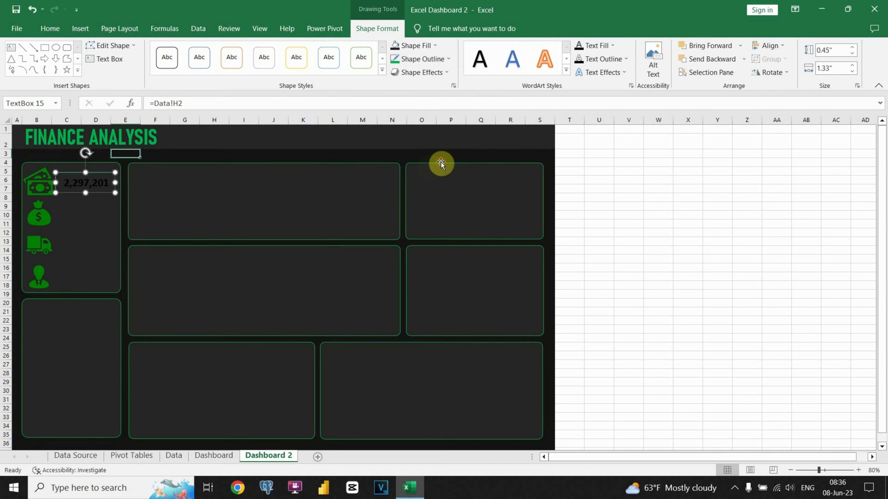
- Change the Total Sales text box's shape to the rounded flowchart Alternate Process rectangle
{"action": "left_click", "coordinate": [130, 52]}
{"action": "mouse_move", "coordinate": [137, 60]}
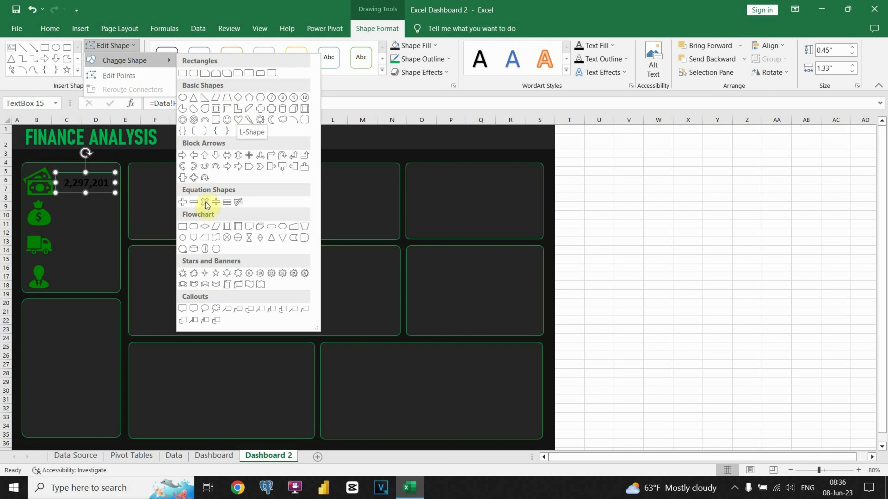
{"action": "left_click", "coordinate": [195, 225]}
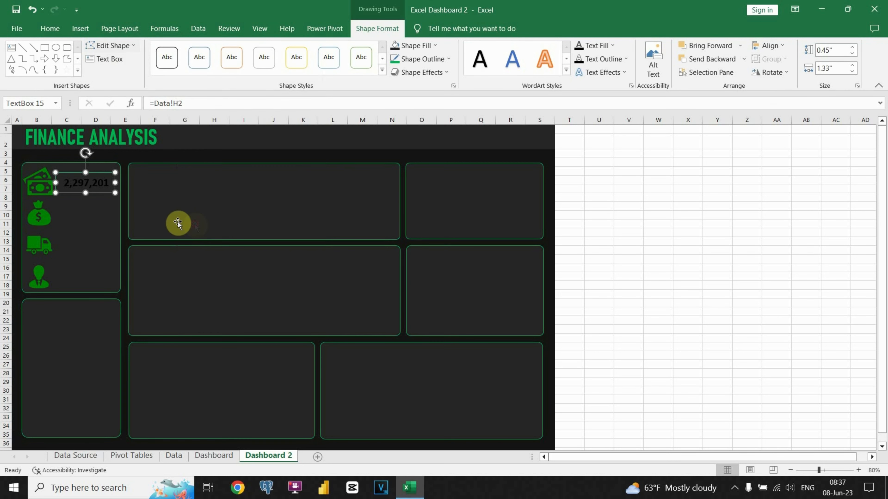
{"action": "left_click", "coordinate": [126, 154]}
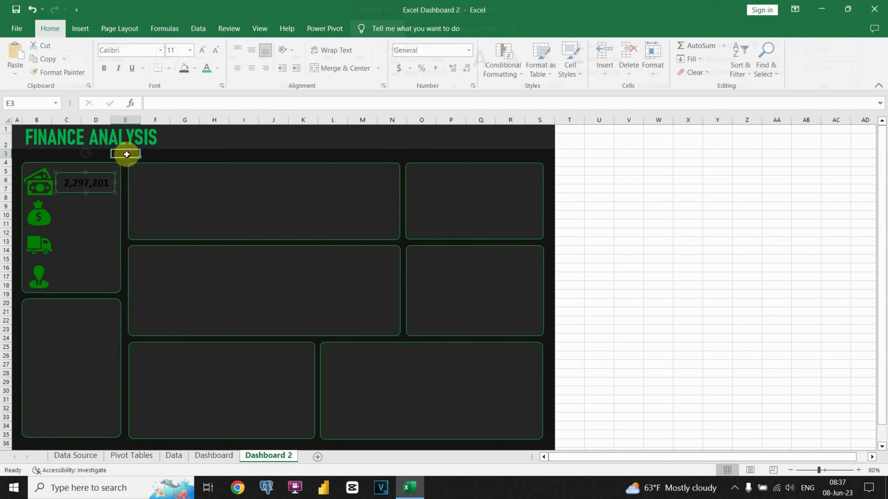
- Apply a heavier outline weight to the Total Sales text box
{"action": "left_click", "coordinate": [102, 177]}
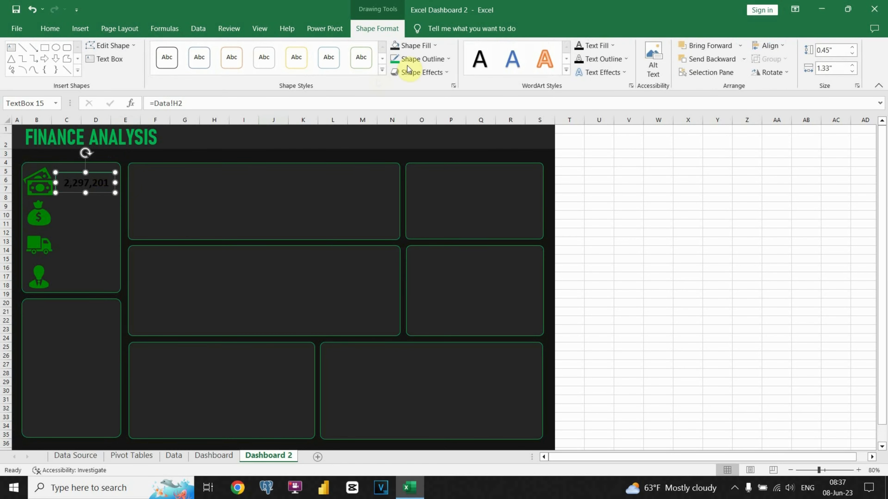
{"action": "left_click", "coordinate": [440, 59]}
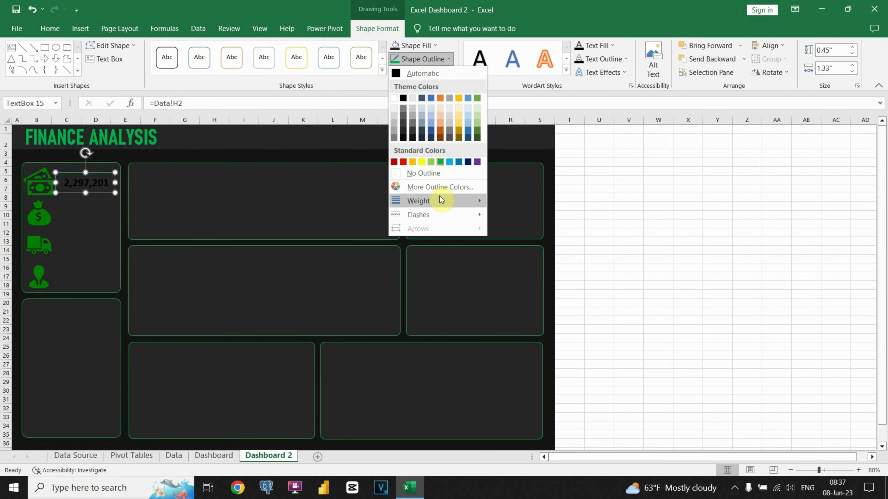
{"action": "mouse_move", "coordinate": [441, 199]}
{"action": "left_click", "coordinate": [538, 238]}
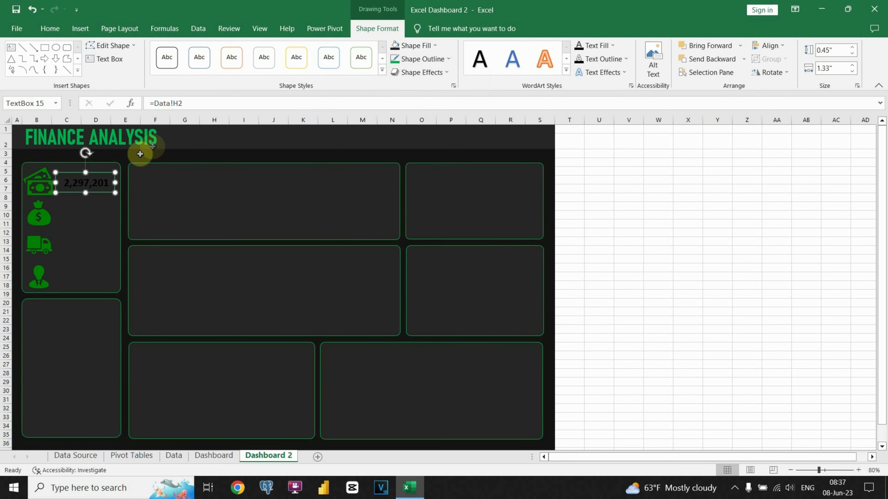
{"action": "left_click", "coordinate": [138, 154]}
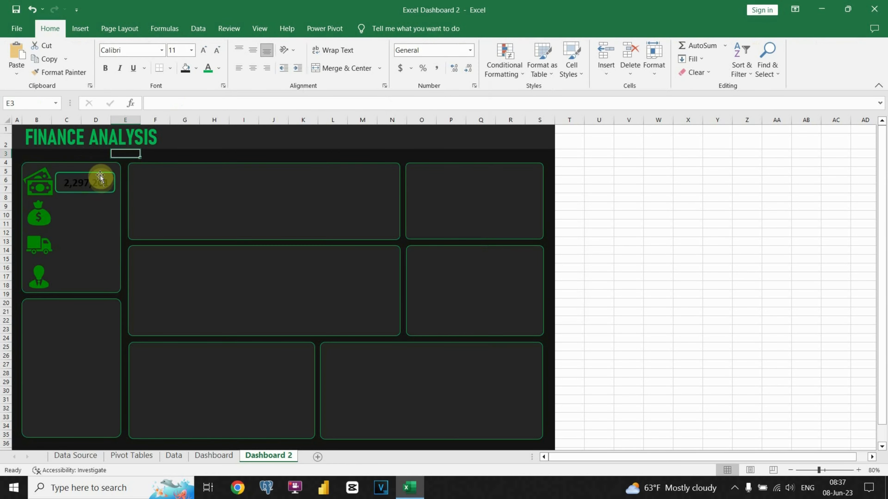
- Set the text fill of the Total Sales value to standard green
{"action": "left_click_drag", "start_coordinate": [90, 172], "coordinate": [92, 173]}
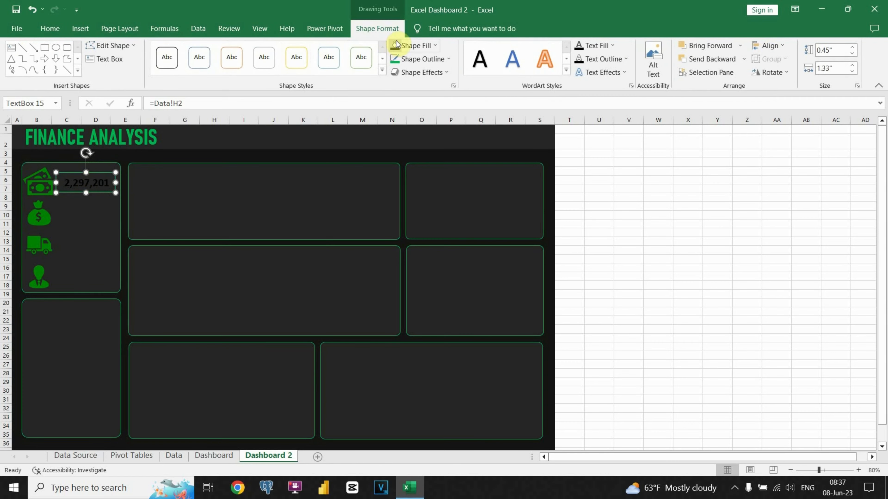
{"action": "left_click", "coordinate": [612, 46]}
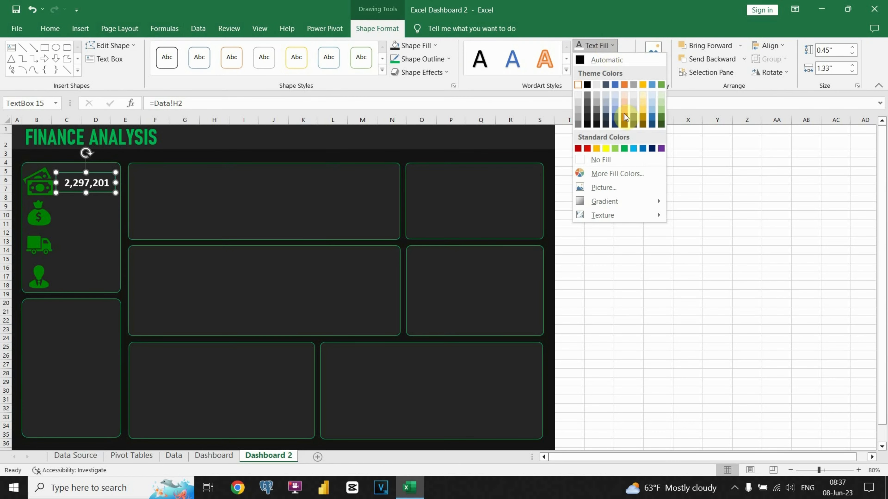
{"action": "left_click", "coordinate": [625, 146]}
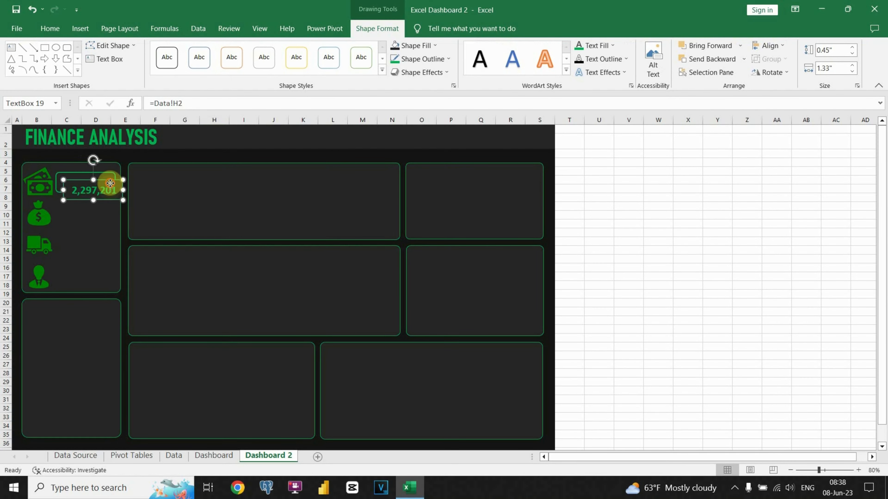
- Duplicate the Total Sales text box three times and align the copies beside the money bag, truck and person icons
{"action": "left_click_drag", "start_coordinate": [102, 178], "coordinate": [87, 247]}
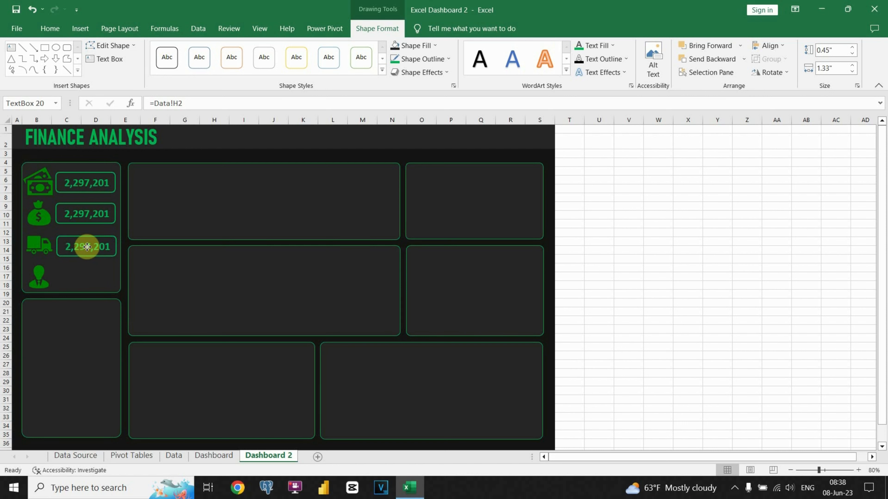
{"action": "key", "text": "ctrl+d"}
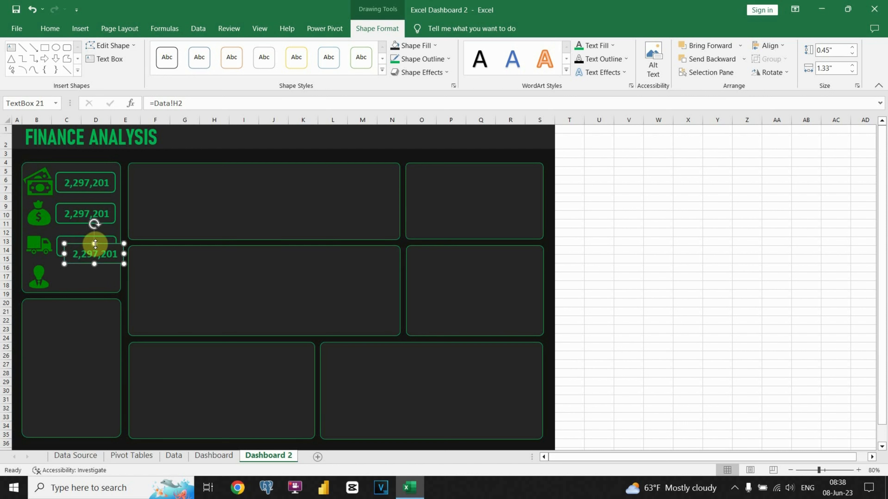
{"action": "left_click_drag", "start_coordinate": [95, 244], "coordinate": [93, 268]}
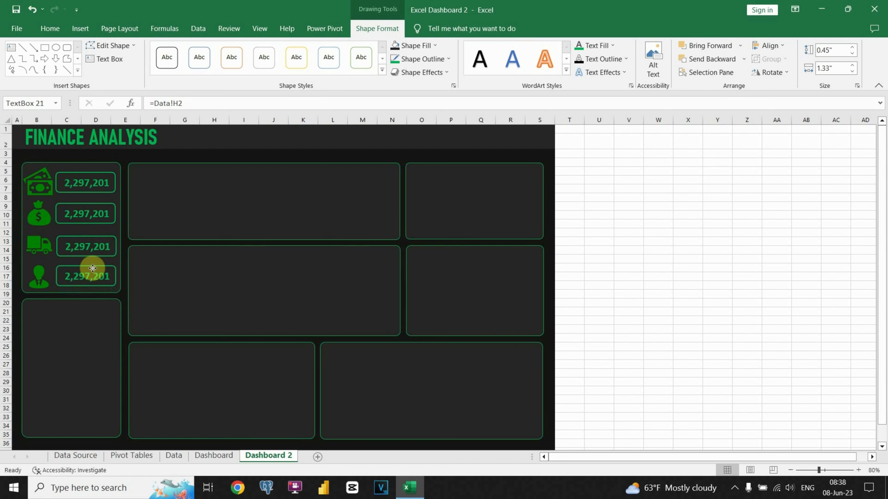
{"action": "left_click", "coordinate": [72, 246]}
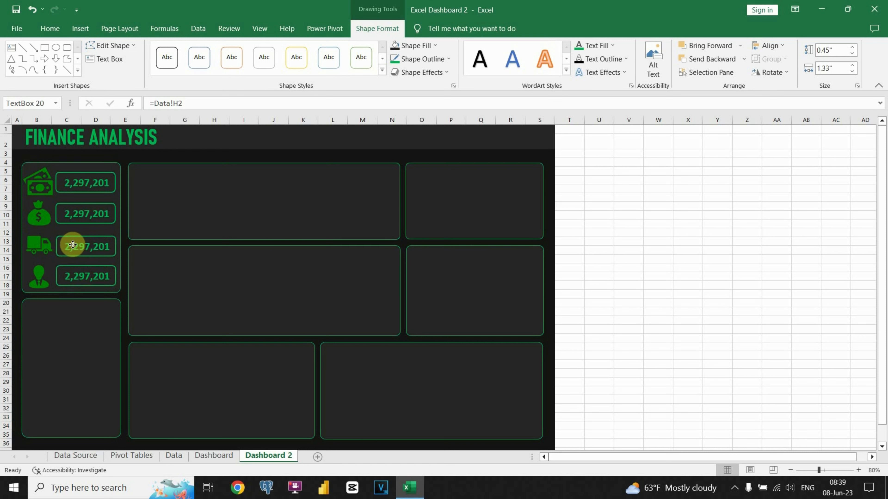
{"action": "left_click_drag", "start_coordinate": [72, 246], "coordinate": [71, 244]}
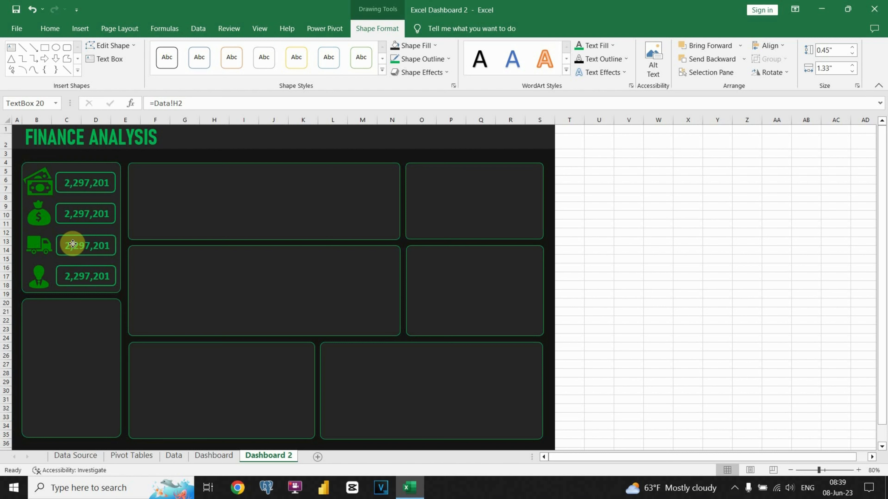
{"action": "left_click", "coordinate": [73, 211]}
{"action": "left_click_drag", "start_coordinate": [80, 213], "coordinate": [81, 213]}
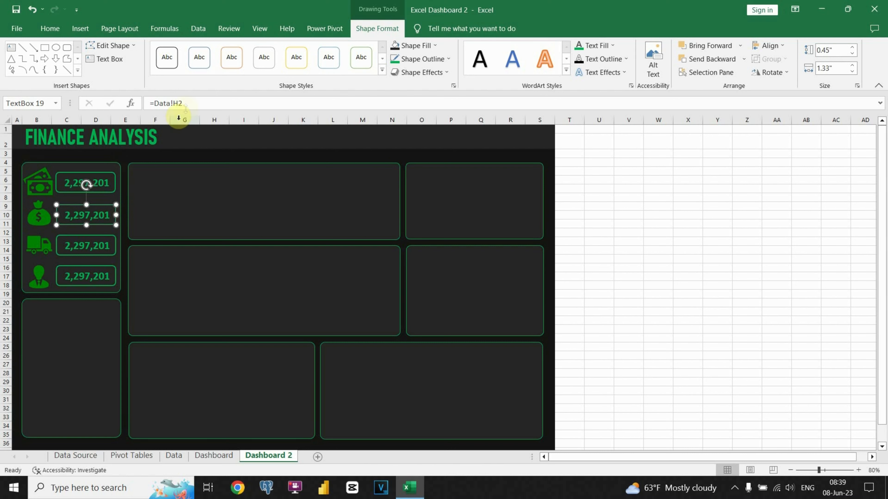
- Link the text box beside the money bag icon to the Total Profit value with the formula =Data!H5
{"action": "left_click", "coordinate": [190, 104]}
{"action": "left_click_drag", "start_coordinate": [190, 104], "coordinate": [154, 105]}
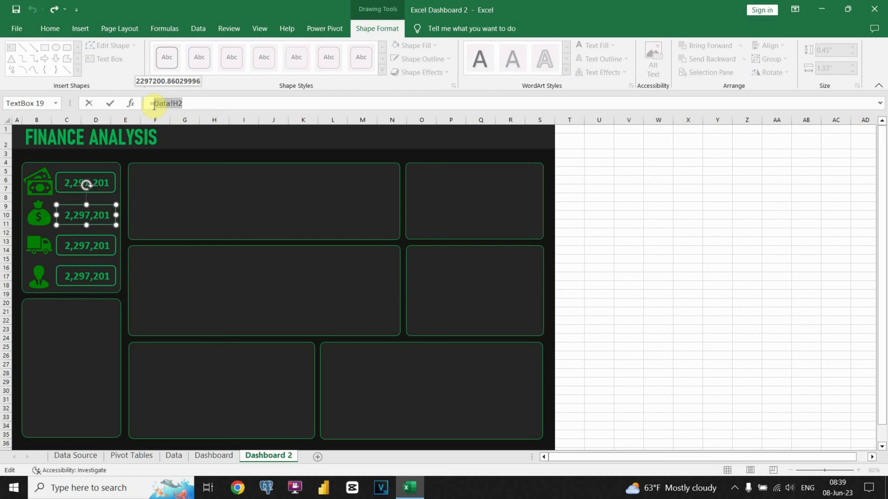
{"action": "key", "text": "BackSpace"}
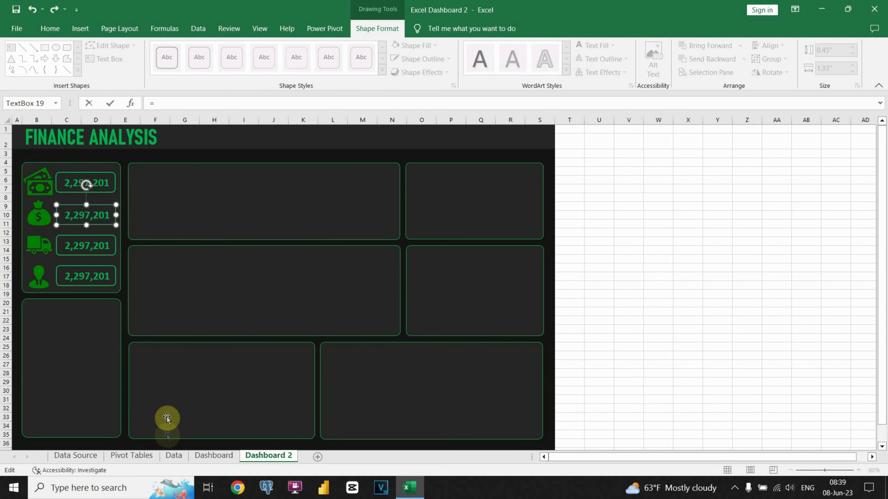
{"action": "left_click", "coordinate": [173, 455]}
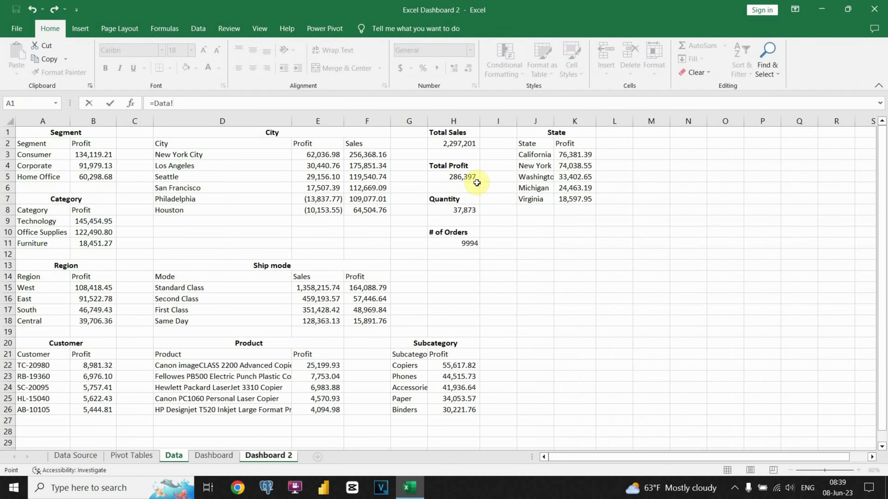
{"action": "left_click", "coordinate": [456, 175]}
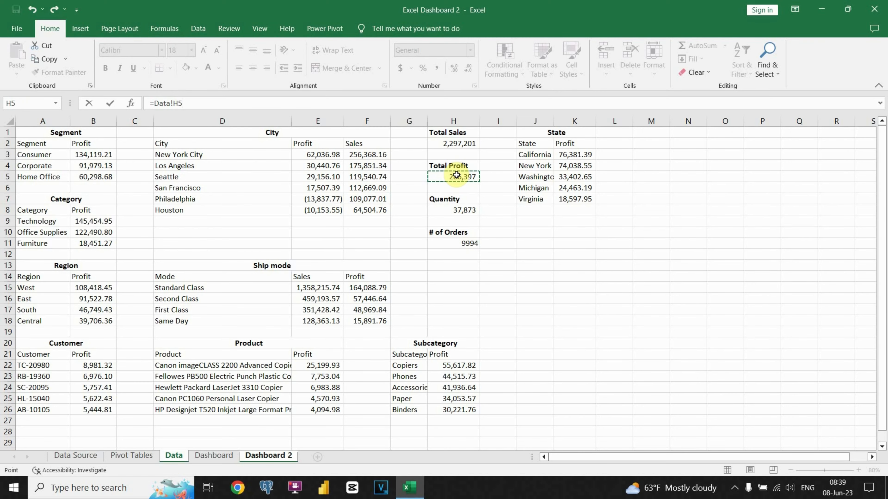
{"action": "key", "text": "Return"}
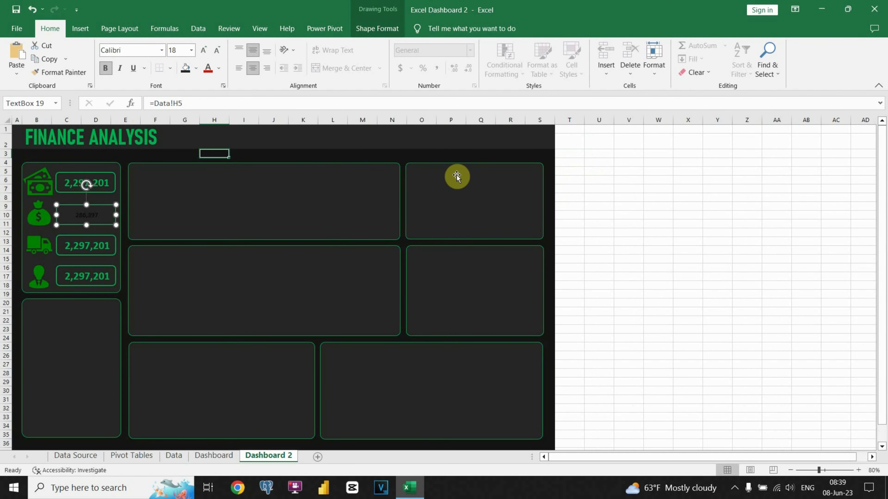
- Copy the Total Sales text box's formatting onto the Total Profit text box with Format Painter
{"action": "left_click", "coordinate": [105, 182]}
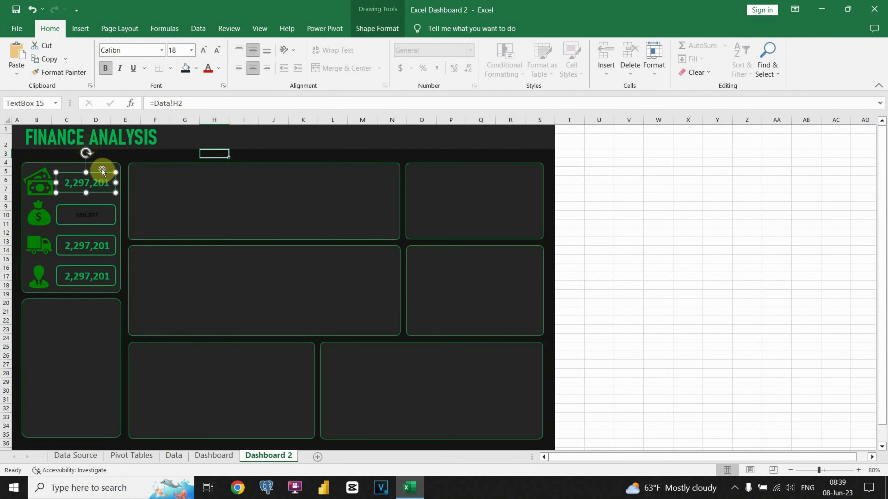
{"action": "left_click", "coordinate": [63, 72]}
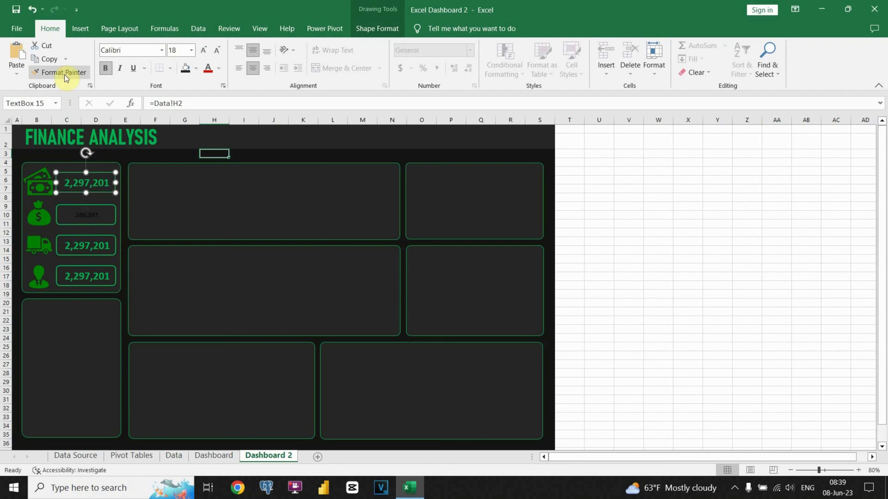
{"action": "left_click", "coordinate": [84, 216]}
- Link the truck icon's text box to Quantity with =Data!H8 and the person icon's text box to # of Orders with =Data!H11
{"action": "left_click", "coordinate": [90, 246]}
{"action": "left_click", "coordinate": [188, 103]}
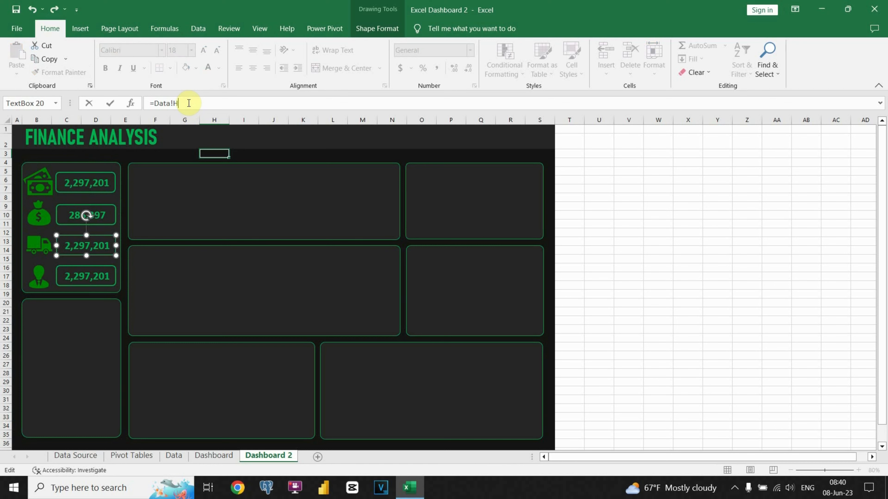
{"action": "type", "text": "8"}
{"action": "key", "text": "Return"}
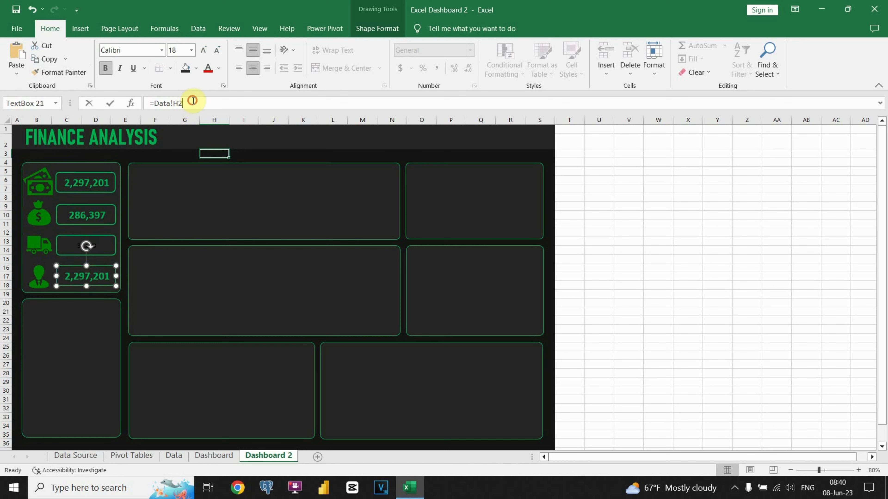
{"action": "left_click", "coordinate": [193, 103]}
{"action": "key", "text": "BackSpace"}
{"action": "key", "text": "Return"}
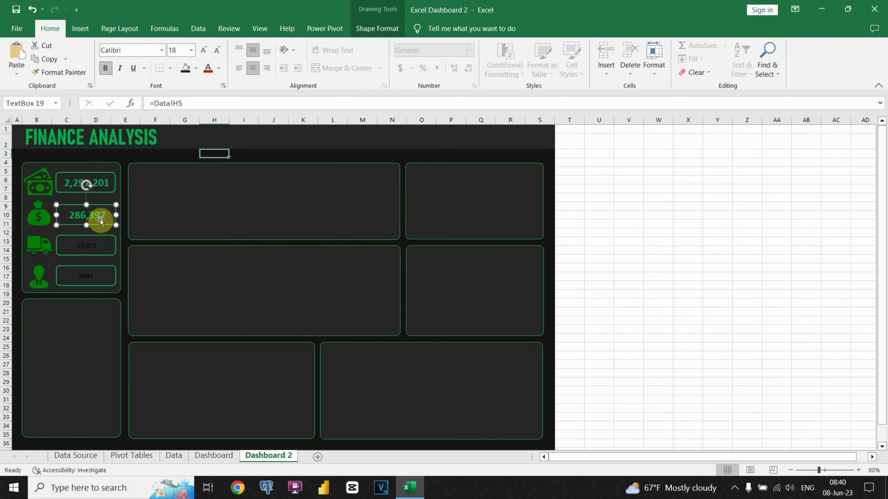
- Copy the Total Profit text box's green formatting onto the Quantity and # of Orders text boxes with Format Painter
{"action": "left_click", "coordinate": [59, 73]}
{"action": "left_click", "coordinate": [76, 244]}
{"action": "left_click", "coordinate": [59, 73]}
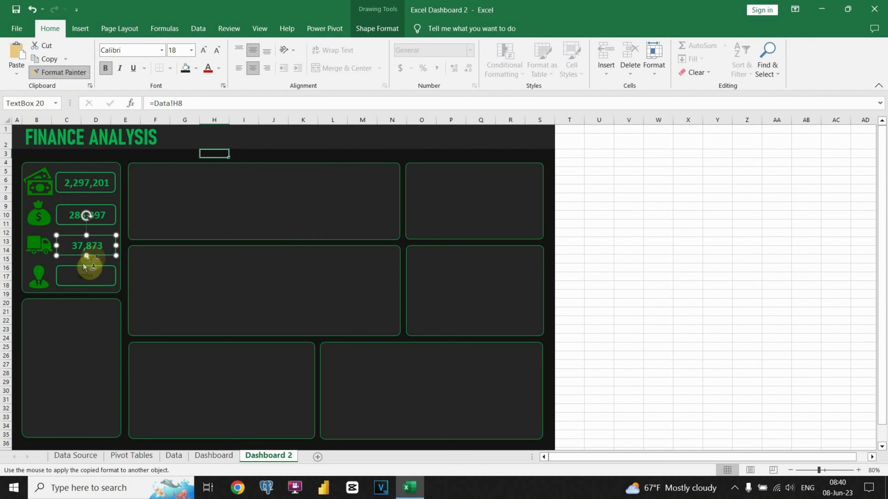
{"action": "left_click", "coordinate": [85, 267]}
{"action": "left_click", "coordinate": [184, 154]}
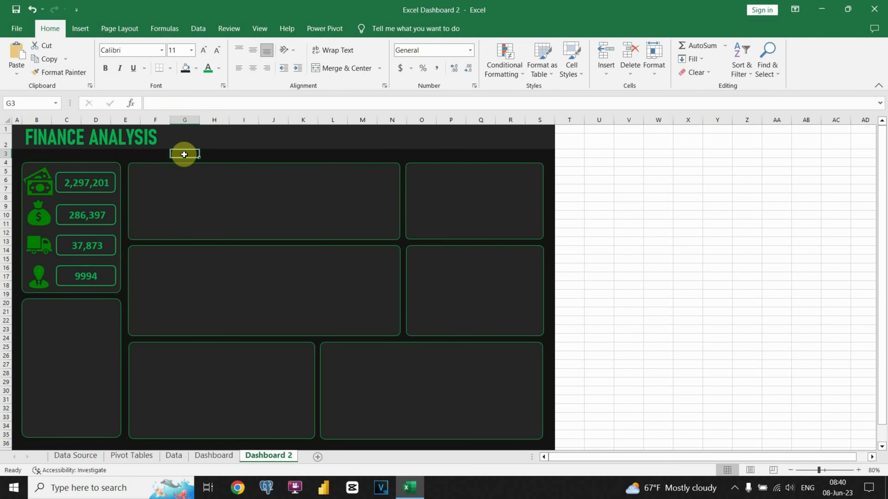
- Insert a doughnut chart from the Segment profit table (A2:B5) on the Data sheet, apply the dark gray chart style and move it aside
{"action": "left_click", "coordinate": [175, 461]}
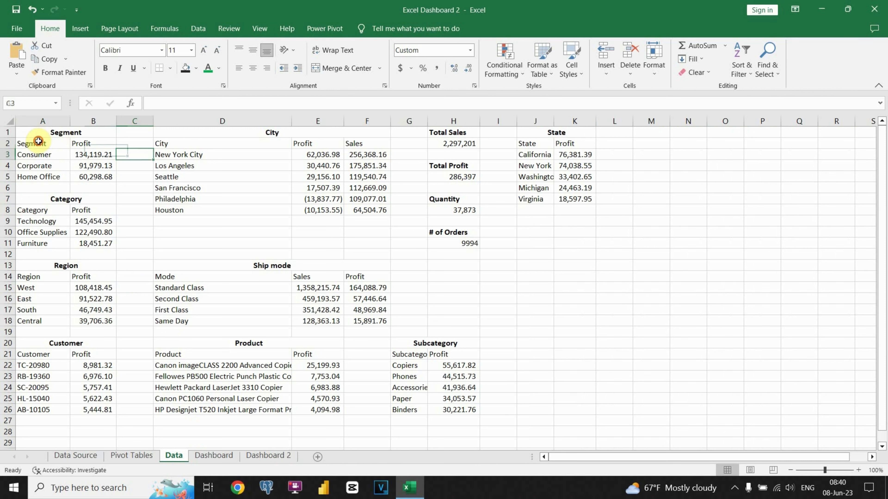
{"action": "left_click_drag", "start_coordinate": [38, 141], "coordinate": [93, 175]}
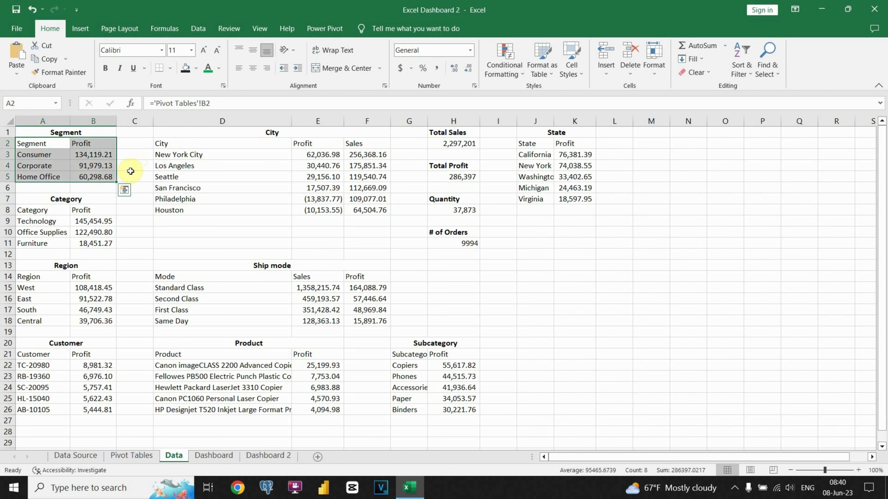
{"action": "left_click", "coordinate": [90, 28]}
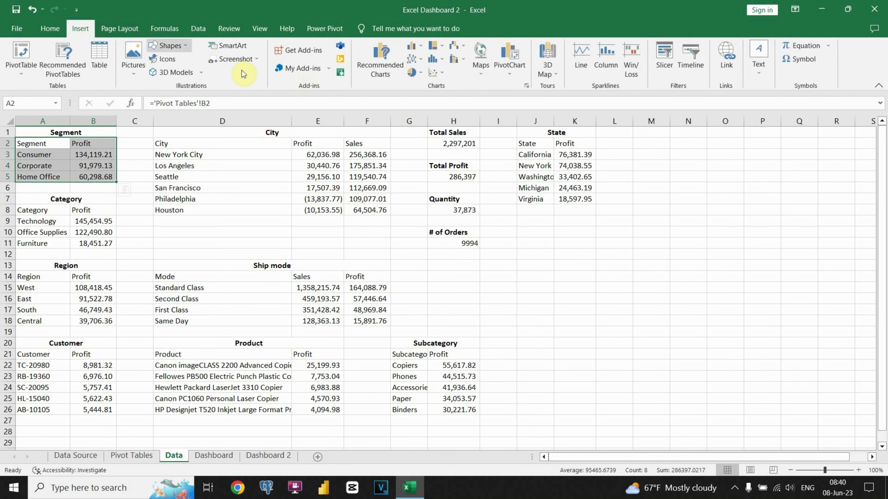
{"action": "left_click", "coordinate": [422, 73]}
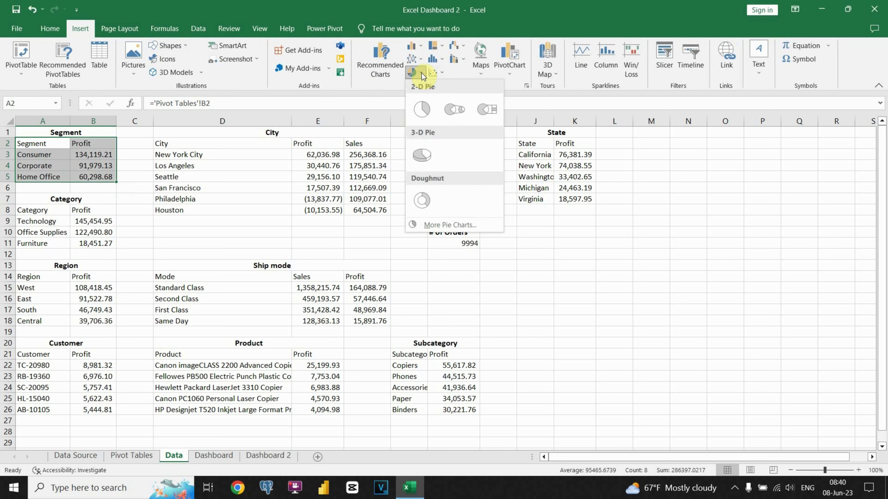
{"action": "left_click", "coordinate": [422, 200]}
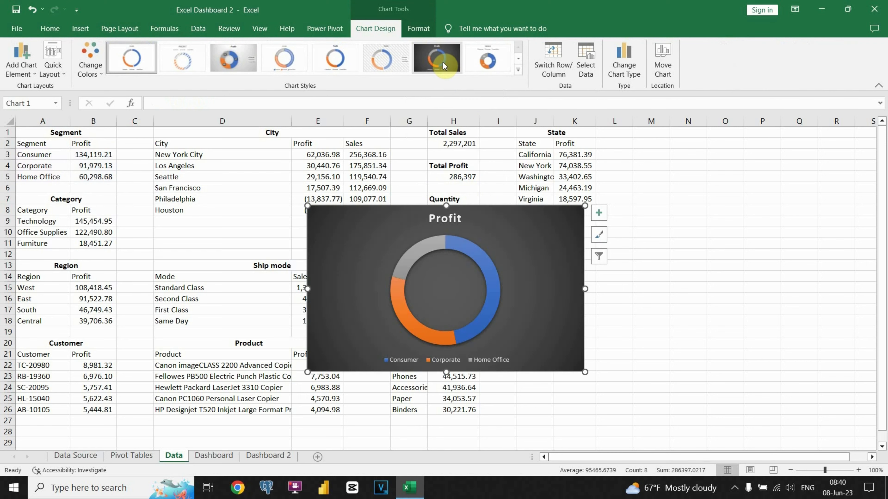
{"action": "left_click", "coordinate": [442, 63]}
{"action": "left_click_drag", "start_coordinate": [486, 218], "coordinate": [614, 166]}
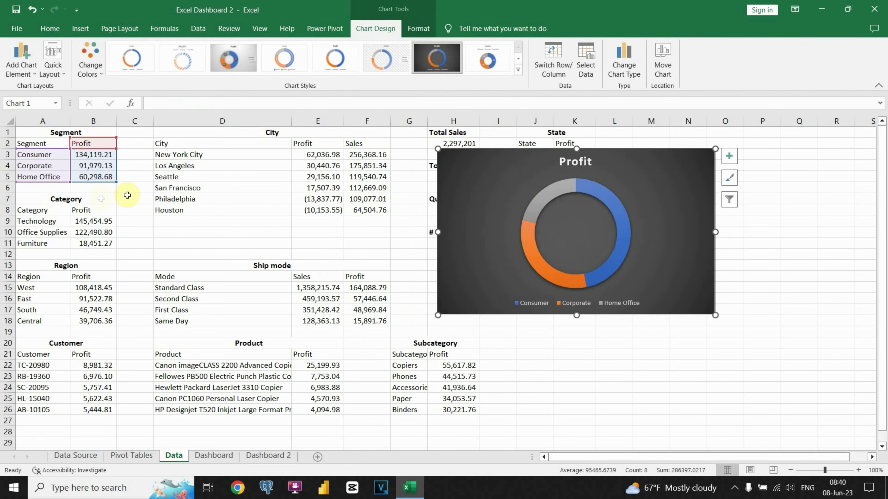
- Insert a doughnut chart from the Category profit table (A8:B11) and place it below the first chart's title
{"action": "left_click", "coordinate": [63, 200]}
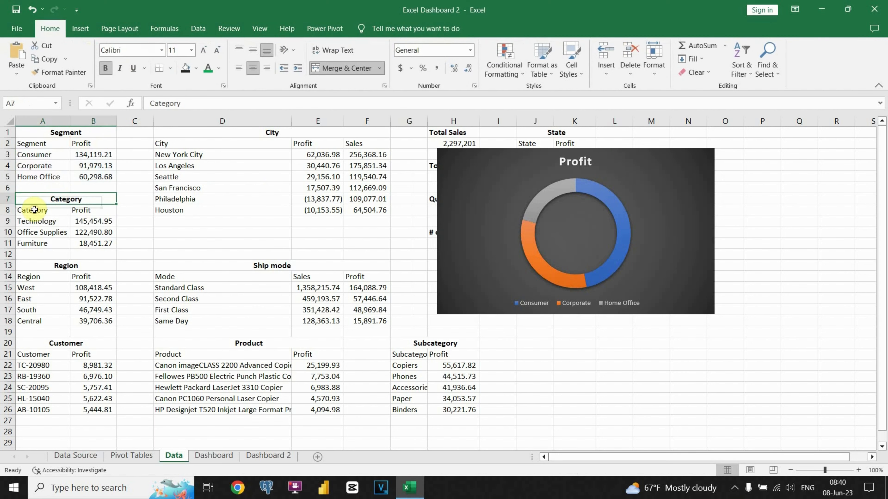
{"action": "left_click_drag", "start_coordinate": [34, 210], "coordinate": [96, 249]}
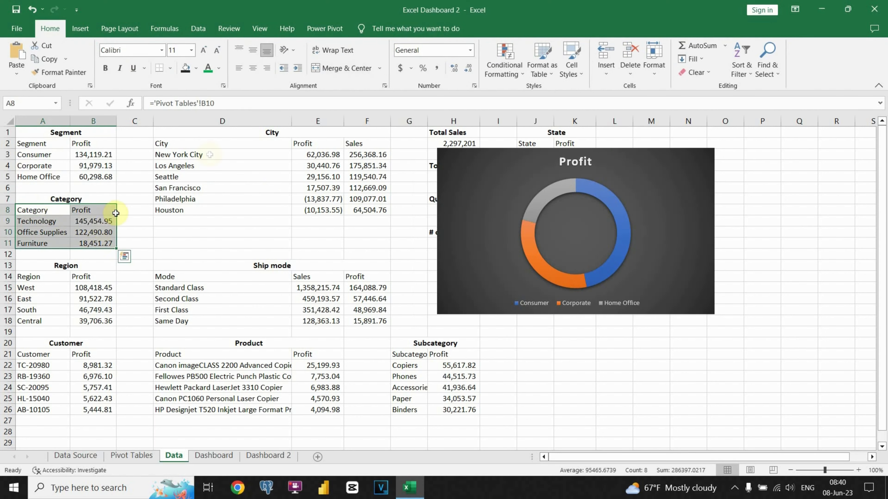
{"action": "left_click", "coordinate": [77, 29]}
{"action": "left_click", "coordinate": [421, 71]}
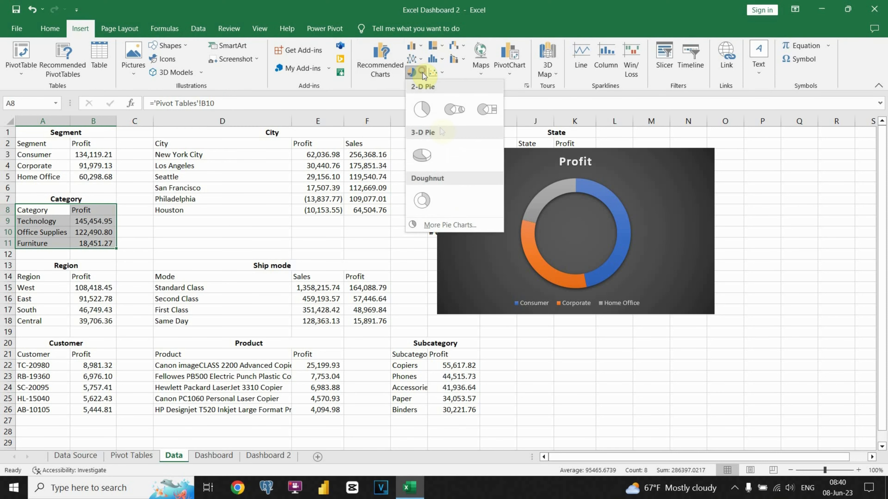
{"action": "left_click", "coordinate": [431, 188]}
{"action": "left_click_drag", "start_coordinate": [481, 214], "coordinate": [641, 260]}
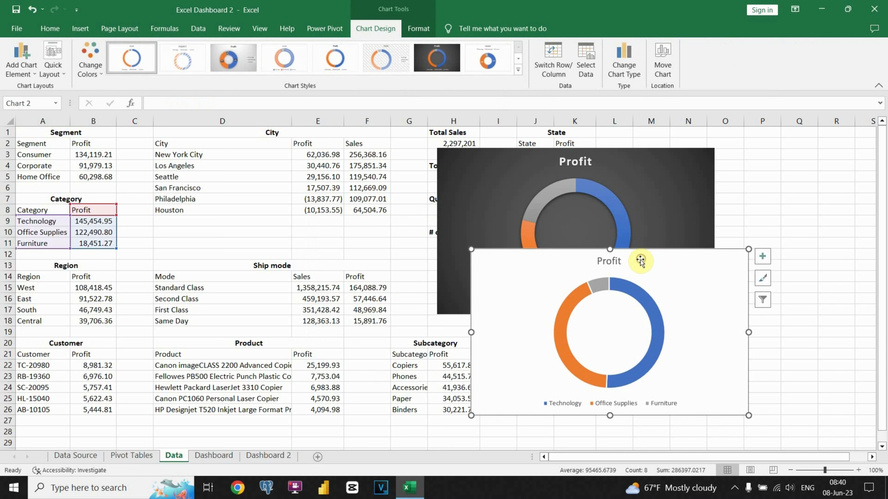
- Retitle the two doughnut charts Category and Segment to match their data, and apply the dark gray chart style to the Category chart
{"action": "double_click", "coordinate": [609, 263]}
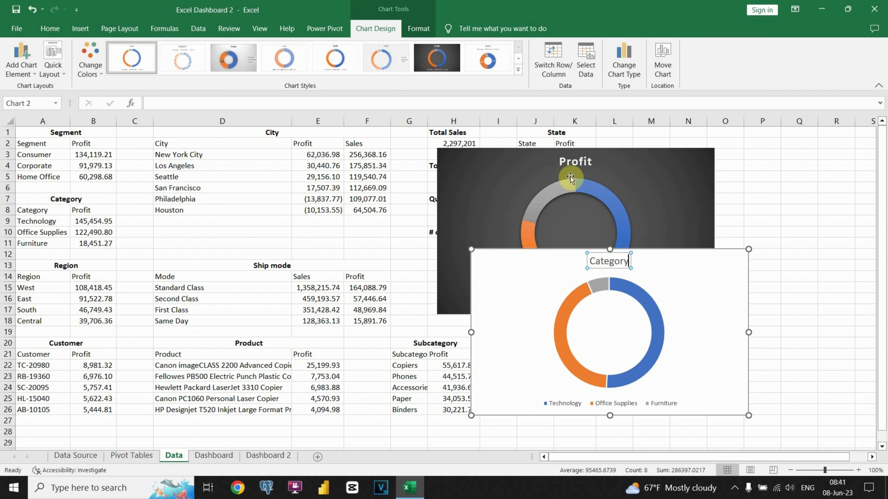
{"action": "left_click", "coordinate": [568, 164]}
{"action": "double_click", "coordinate": [573, 163]}
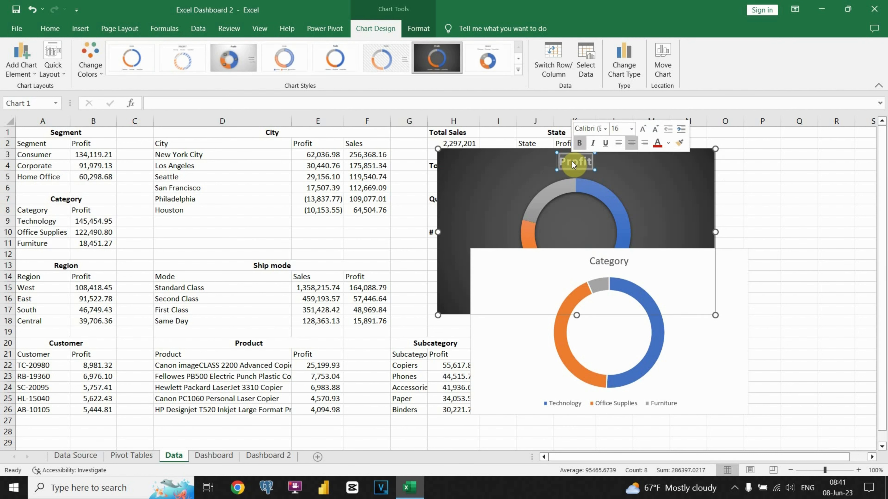
{"action": "type", "text": "Segment"}
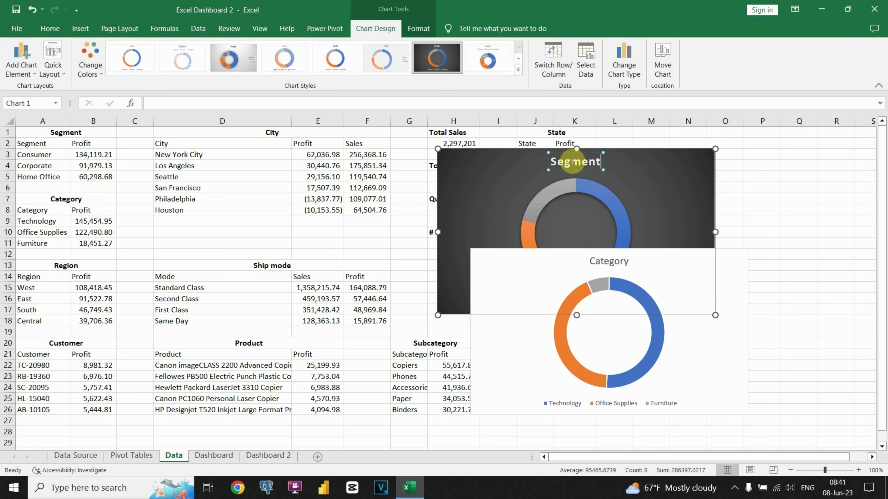
{"action": "left_click", "coordinate": [623, 344]}
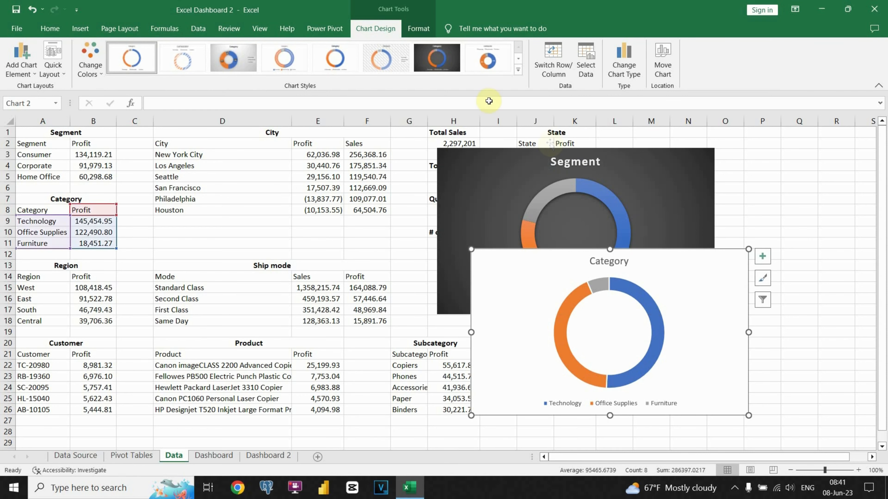
{"action": "left_click", "coordinate": [438, 60]}
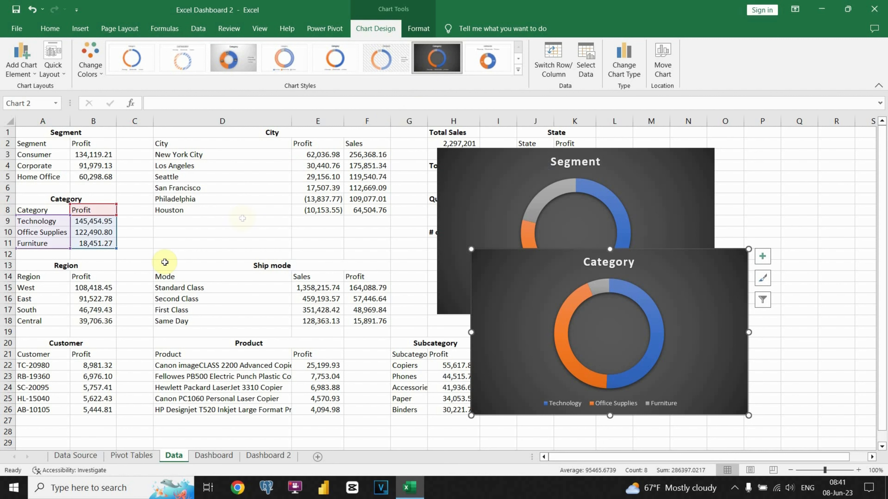
- Insert a doughnut chart from the Region profit table (A14:B18) and move it beside the Segment chart
{"action": "left_click", "coordinate": [71, 277]}
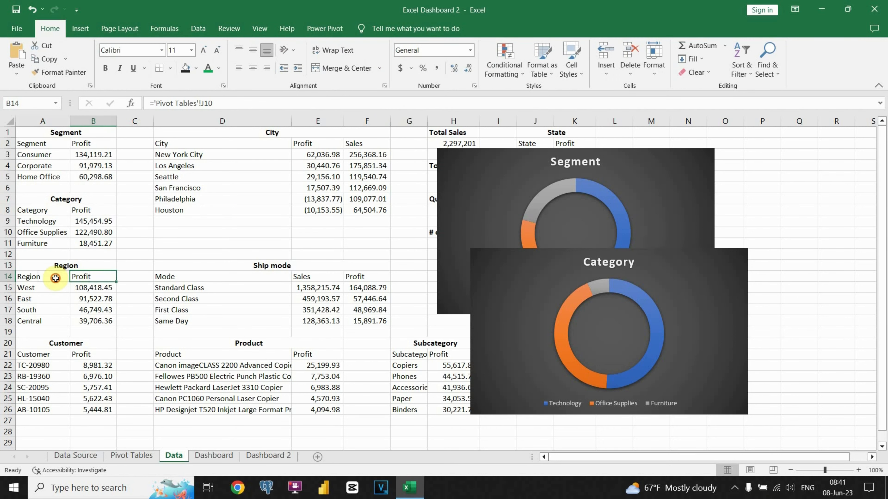
{"action": "left_click_drag", "start_coordinate": [55, 278], "coordinate": [95, 321]}
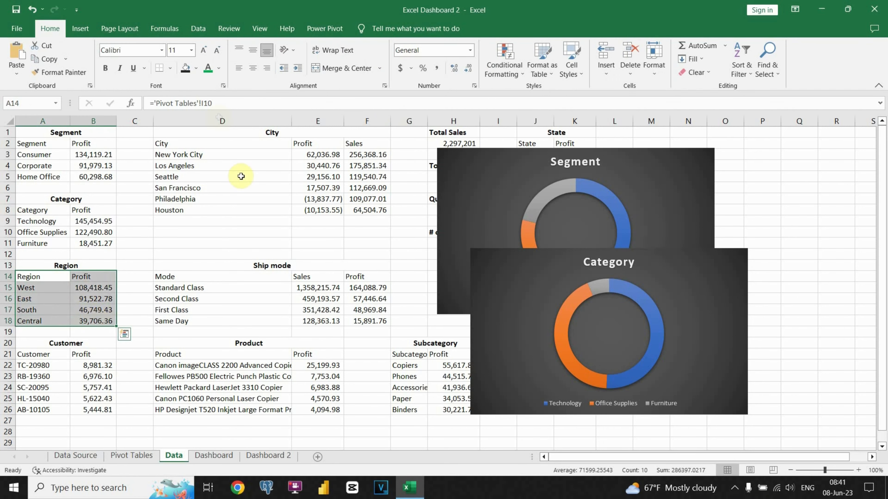
{"action": "left_click", "coordinate": [76, 31]}
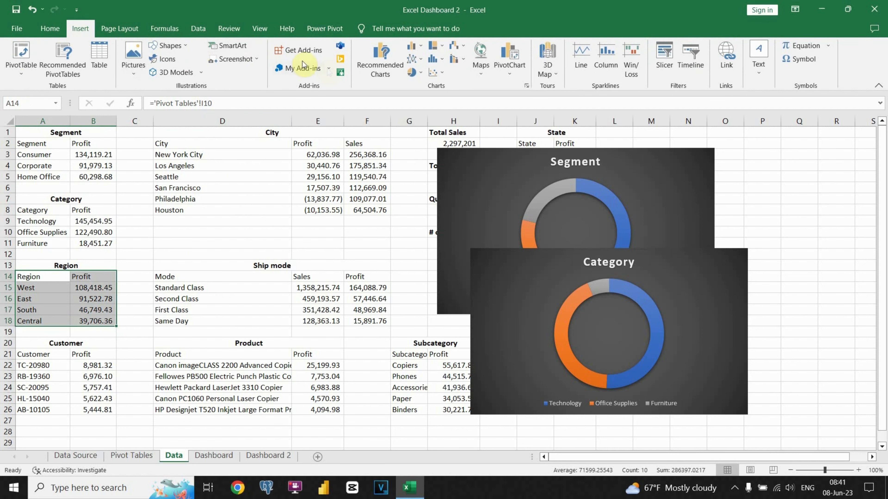
{"action": "left_click", "coordinate": [422, 73]}
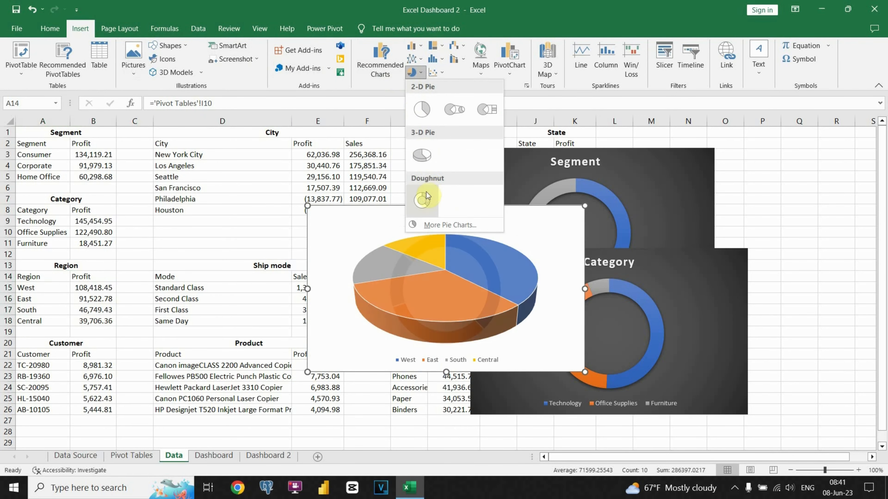
{"action": "left_click", "coordinate": [421, 199]}
{"action": "left_click_drag", "start_coordinate": [467, 227], "coordinate": [351, 171]}
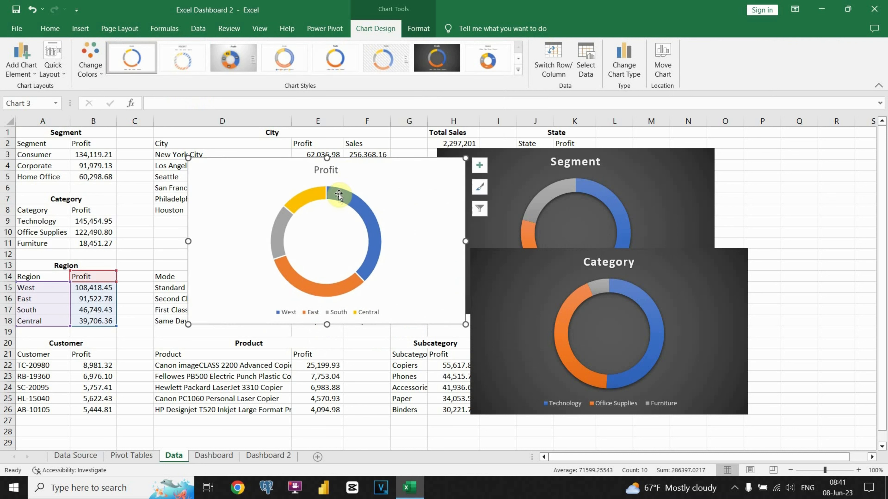
- Apply the dark gray chart style to the new doughnut chart and retitle it Region
{"action": "left_click", "coordinate": [438, 65]}
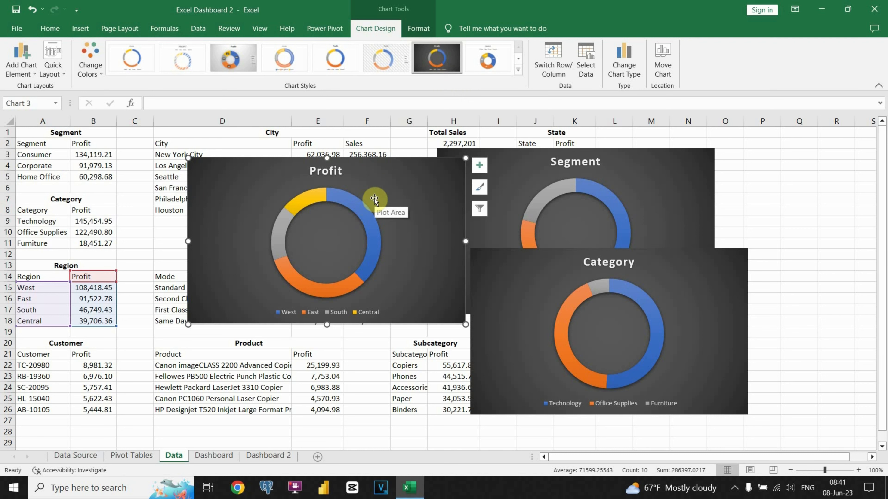
{"action": "left_click", "coordinate": [334, 172]}
{"action": "double_click", "coordinate": [334, 171]}
{"action": "type", "text": "R"}
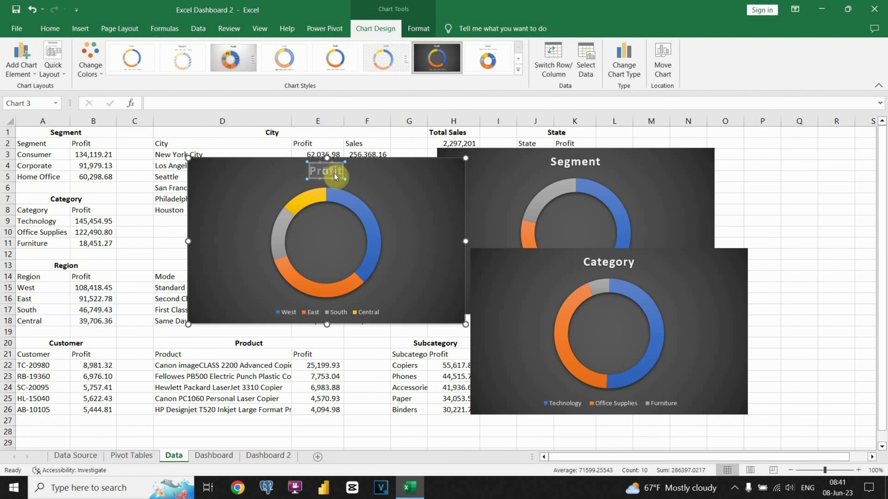
{"action": "type", "text": "egion"}
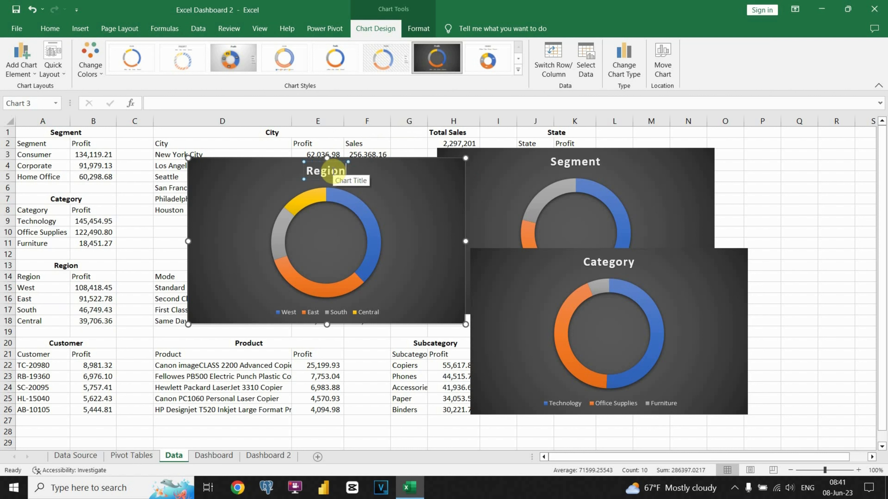
- Cut the Region chart from the Data sheet, paste it onto Dashboard 2 and move it toward the dashboard's right edge
{"action": "left_click", "coordinate": [418, 200]}
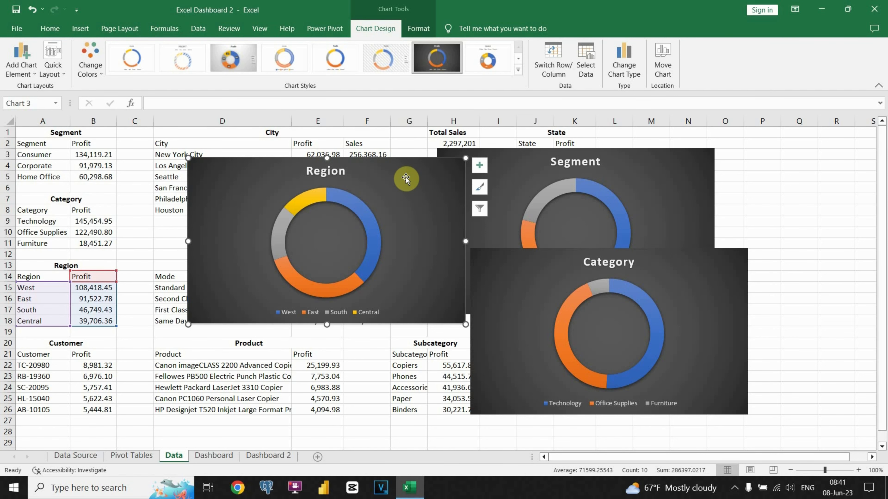
{"action": "key", "text": "Delete"}
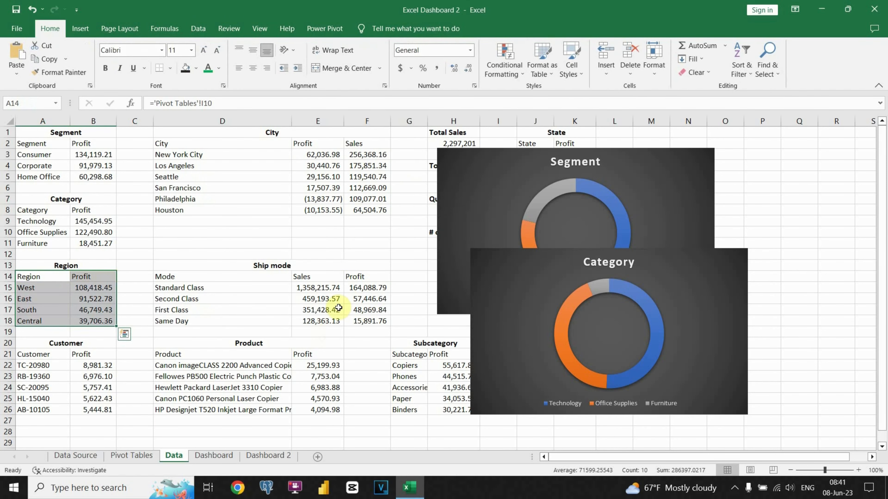
{"action": "left_click", "coordinate": [265, 456]}
{"action": "key", "text": "ctrl+v"}
{"action": "left_click_drag", "start_coordinate": [337, 168], "coordinate": [625, 159]}
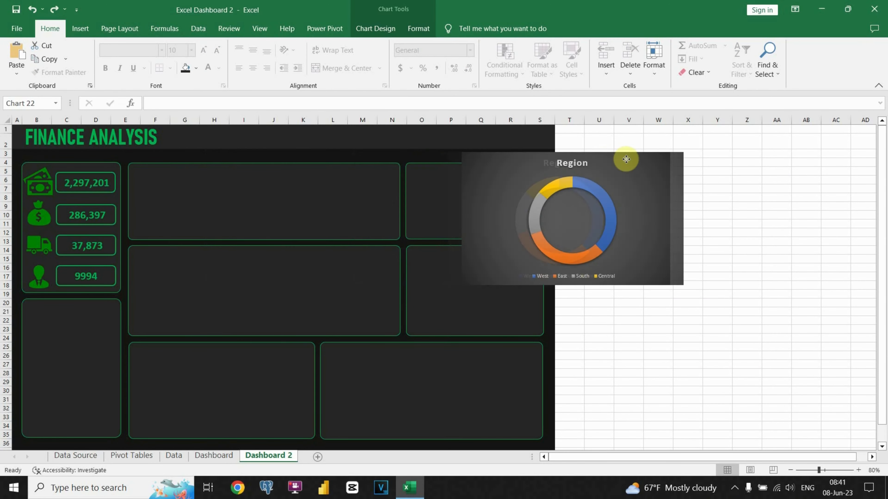
- Cut the Segment chart from the Data sheet, paste it onto Dashboard 2 and place it below and right of the Region chart
{"action": "left_click", "coordinate": [173, 456]}
{"action": "left_click", "coordinate": [485, 190]}
{"action": "key", "text": "ctrl+x"}
{"action": "left_click", "coordinate": [266, 456]}
{"action": "left_click", "coordinate": [410, 154]}
{"action": "key", "text": "ctrl+v"}
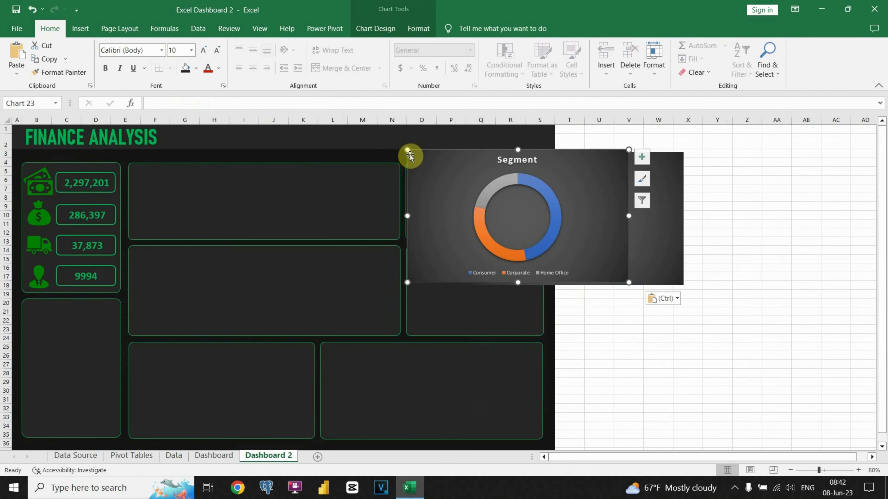
{"action": "left_click_drag", "start_coordinate": [562, 159], "coordinate": [773, 281]}
- Cut the Category chart from the Data sheet, paste it onto Dashboard 2 and place it above the Segment chart
{"action": "left_click", "coordinate": [173, 456]}
{"action": "left_click", "coordinate": [525, 274]}
{"action": "key", "text": "ctrl+x"}
{"action": "left_click", "coordinate": [268, 456]}
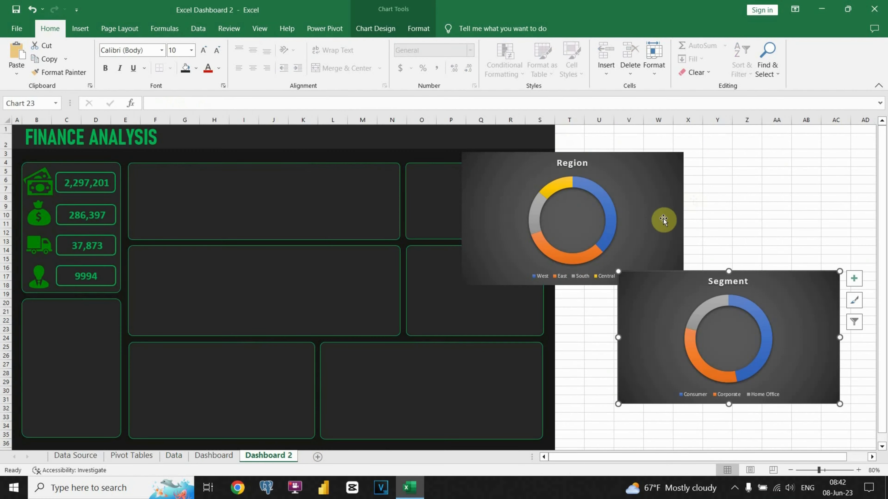
{"action": "key", "text": "ctrl+v"}
{"action": "left_click_drag", "start_coordinate": [717, 183], "coordinate": [666, 141]}
- Remove the legends from the Region, Segment and Category doughnut charts, shifting each chart left on the Dashboard 2 sheet
{"action": "left_click_drag", "start_coordinate": [507, 164], "coordinate": [267, 150]}
{"action": "left_click", "coordinate": [456, 154]}
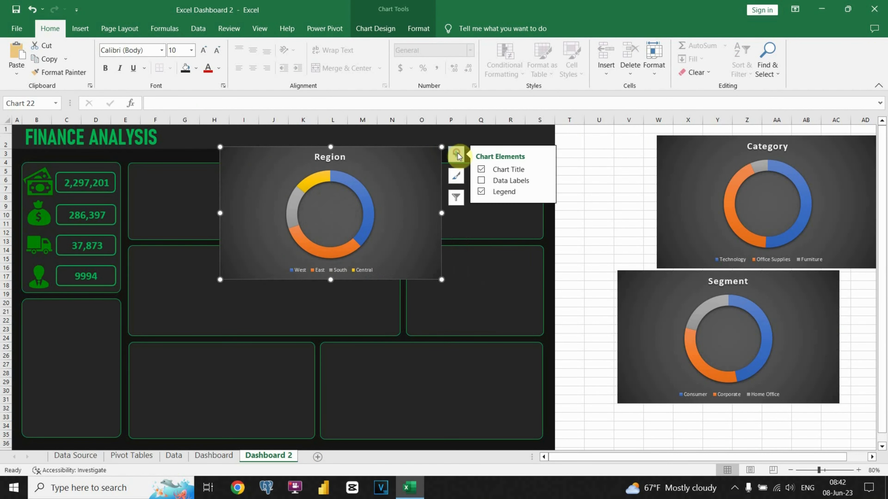
{"action": "left_click", "coordinate": [481, 191]}
{"action": "left_click", "coordinate": [759, 281]}
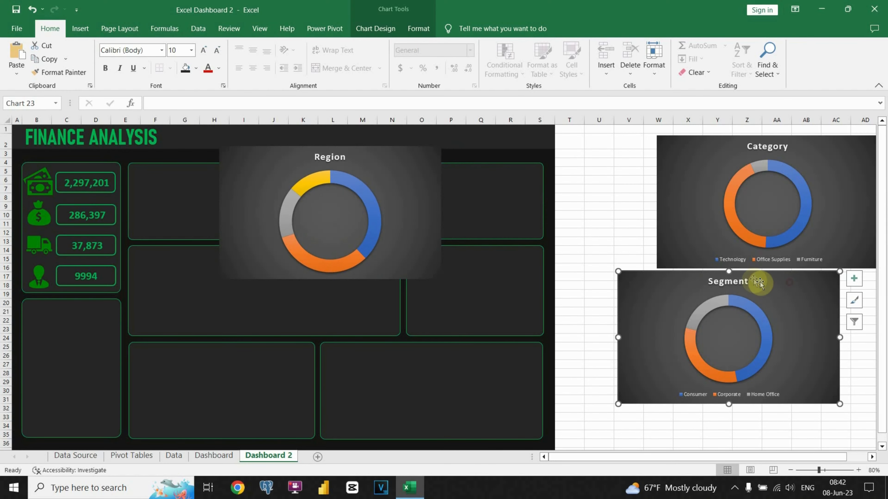
{"action": "left_click_drag", "start_coordinate": [794, 276], "coordinate": [709, 272]}
{"action": "left_click", "coordinate": [768, 276]}
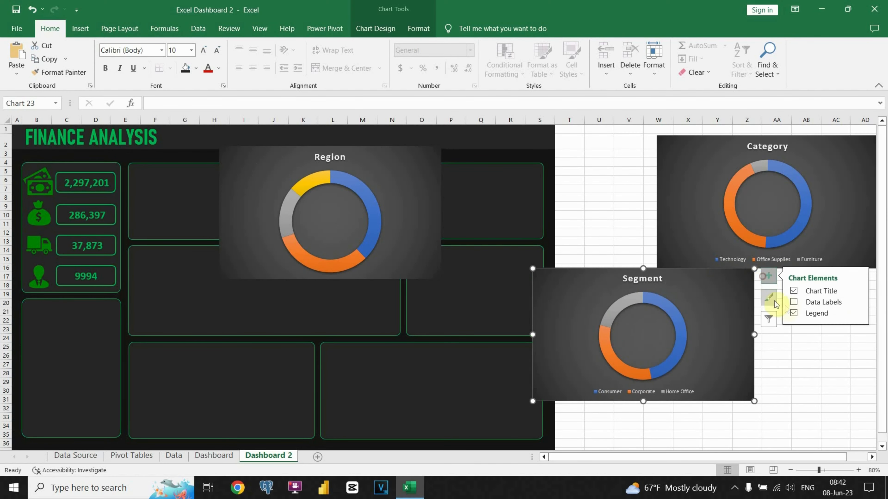
{"action": "left_click", "coordinate": [794, 313]}
{"action": "left_click", "coordinate": [704, 152]}
{"action": "left_click_drag", "start_coordinate": [728, 138], "coordinate": [628, 136]}
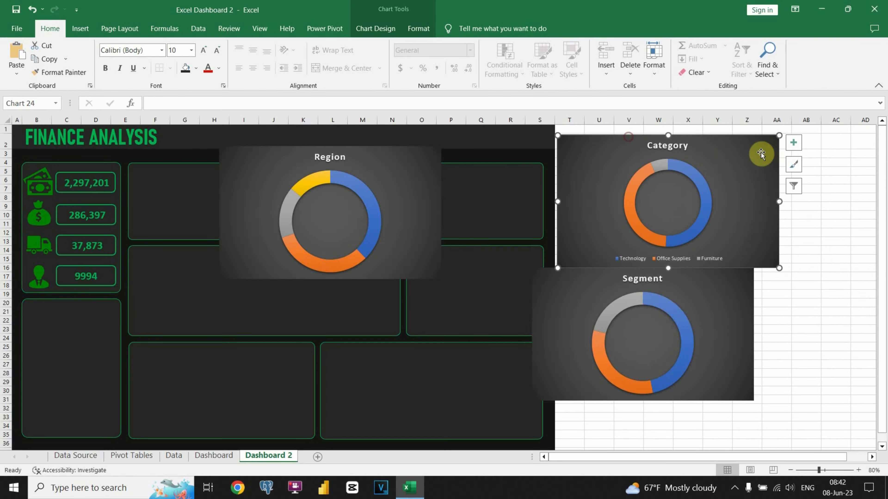
{"action": "left_click", "coordinate": [793, 143]}
{"action": "left_click", "coordinate": [475, 180]}
- Remove the background fill from the Region, Category and Segment doughnut charts on Dashboard 2
{"action": "left_click", "coordinate": [395, 171]}
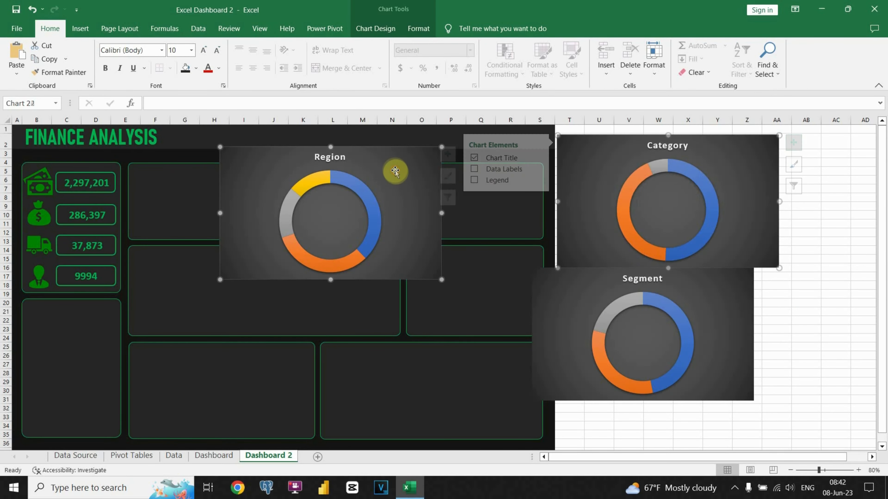
{"action": "left_click", "coordinate": [404, 32]}
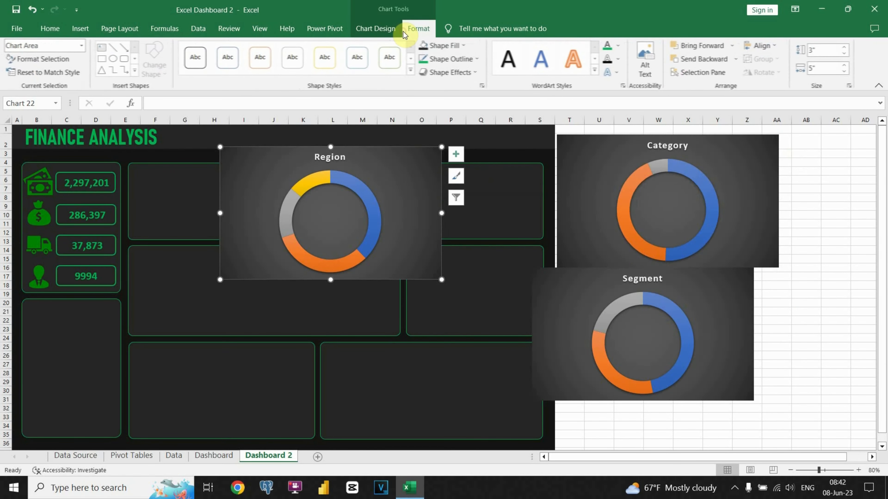
{"action": "left_click", "coordinate": [452, 49]}
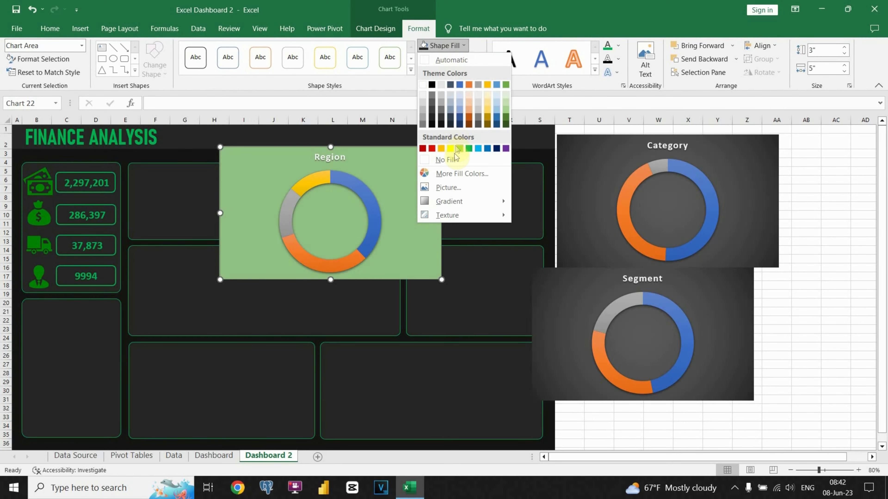
{"action": "left_click", "coordinate": [453, 161]}
{"action": "left_click", "coordinate": [595, 164]}
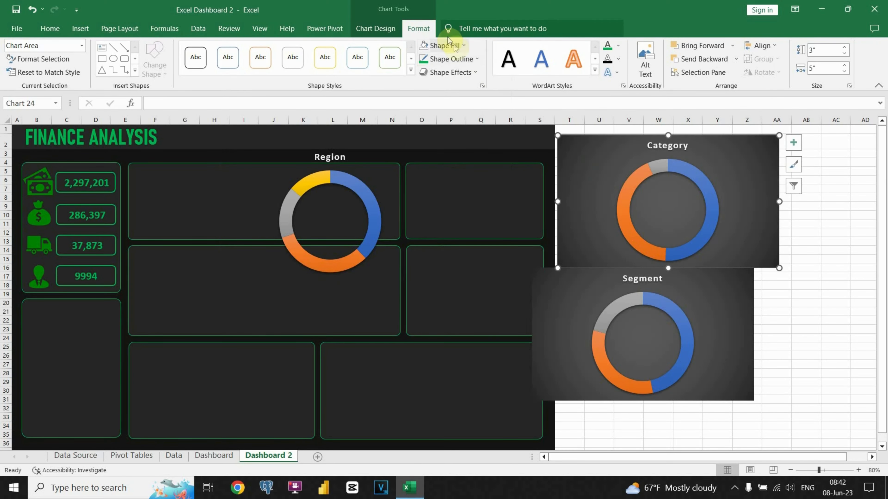
{"action": "left_click", "coordinate": [444, 46]}
{"action": "left_click", "coordinate": [452, 161]}
{"action": "left_click", "coordinate": [559, 279]}
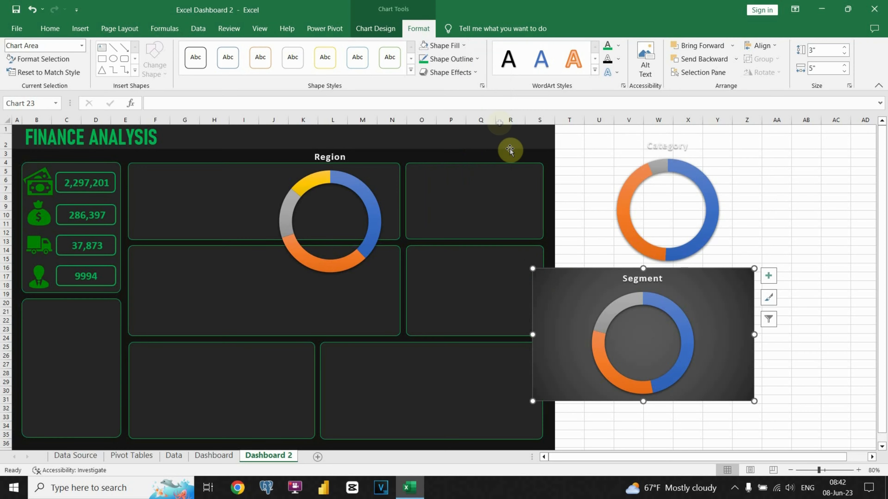
{"action": "left_click", "coordinate": [451, 46]}
{"action": "left_click", "coordinate": [451, 161]}
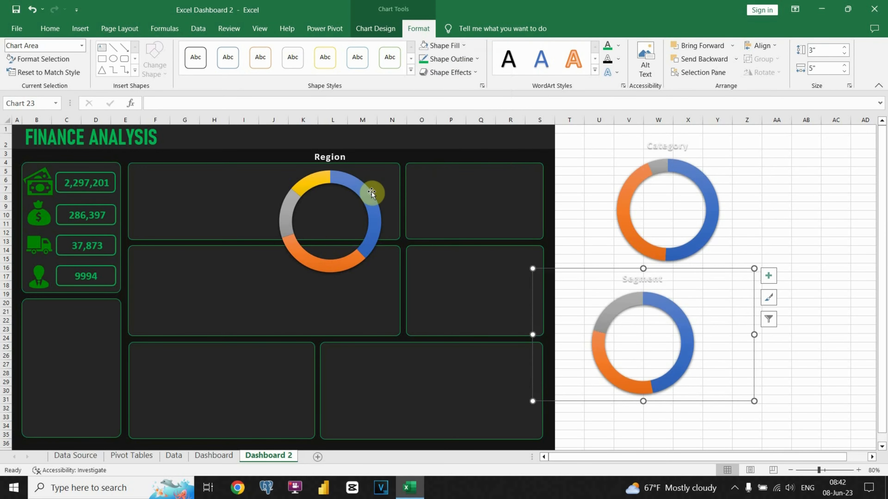
- Shrink the Region chart and place it at the left end of the wide upper panel beside the KPI boxes
{"action": "left_click", "coordinate": [389, 185]}
{"action": "left_click", "coordinate": [386, 171]}
{"action": "left_click_drag", "start_coordinate": [442, 147], "coordinate": [212, 166]}
- Move the Segment and Category charts into the upper panel to the right of Region, shrinking Segment to about 1.9" by 2.29" and Category to fit
{"action": "left_click", "coordinate": [651, 295]}
{"action": "left_click_drag", "start_coordinate": [699, 284], "coordinate": [334, 179]}
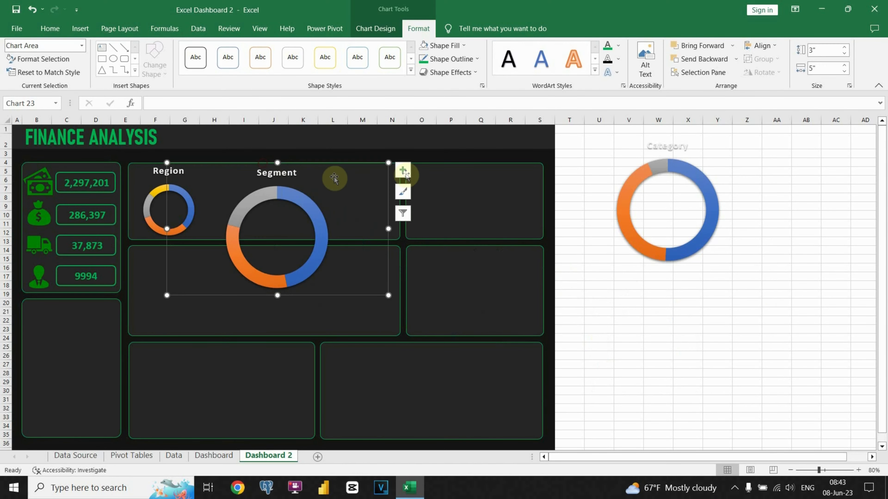
{"action": "left_click_drag", "start_coordinate": [388, 163], "coordinate": [298, 194]}
{"action": "left_click_drag", "start_coordinate": [298, 194], "coordinate": [299, 162]}
{"action": "left_click_drag", "start_coordinate": [322, 239], "coordinate": [323, 240]}
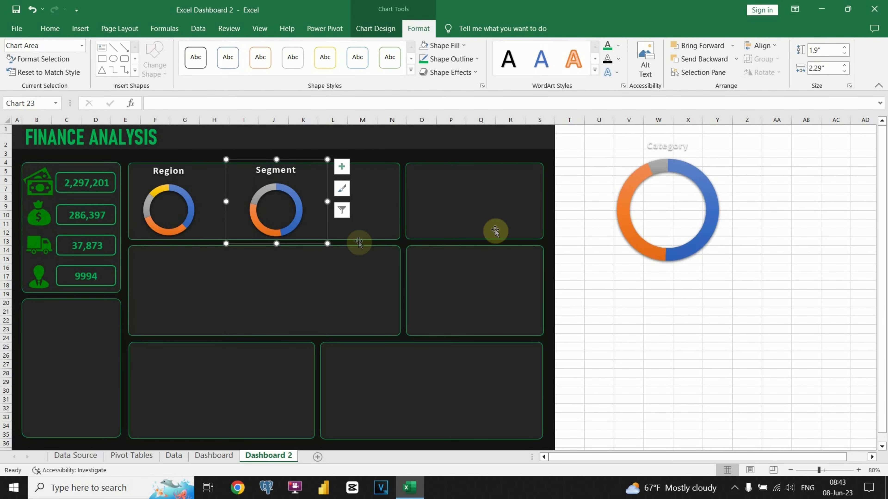
{"action": "left_click_drag", "start_coordinate": [779, 136], "coordinate": [395, 164]}
- Enlarge the Region chart slightly and reposition the Segment chart midway between Region and Category
{"action": "left_click_drag", "start_coordinate": [283, 178], "coordinate": [270, 178]}
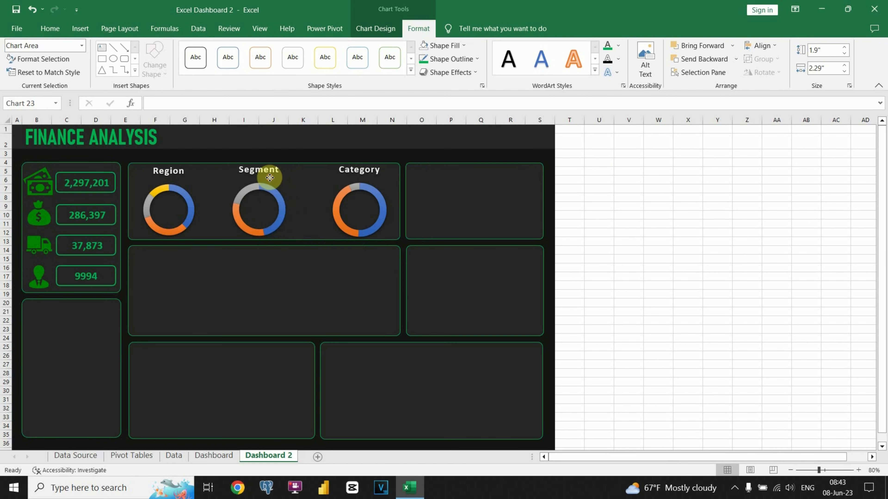
{"action": "left_click", "coordinate": [175, 171]}
{"action": "left_click_drag", "start_coordinate": [226, 241], "coordinate": [231, 244]}
{"action": "left_click_drag", "start_coordinate": [210, 202], "coordinate": [197, 178]}
{"action": "key", "text": "ctrl+z"}
{"action": "left_click", "coordinate": [188, 181]}
{"action": "left_click_drag", "start_coordinate": [277, 179], "coordinate": [282, 180]}
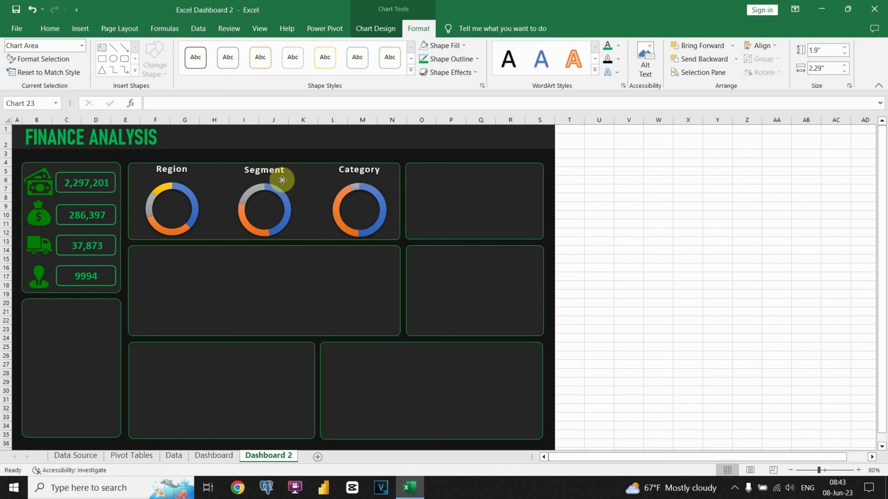
- Resize the Category chart to about 1.9" by 2.57", aligning its title and ring with the Region and Segment charts
{"action": "left_click_drag", "start_coordinate": [390, 176], "coordinate": [419, 155]}
{"action": "left_click", "coordinate": [413, 155]}
{"action": "left_click", "coordinate": [419, 160]}
{"action": "left_click_drag", "start_coordinate": [360, 156], "coordinate": [360, 161]}
{"action": "left_click_drag", "start_coordinate": [300, 200], "coordinate": [305, 200]}
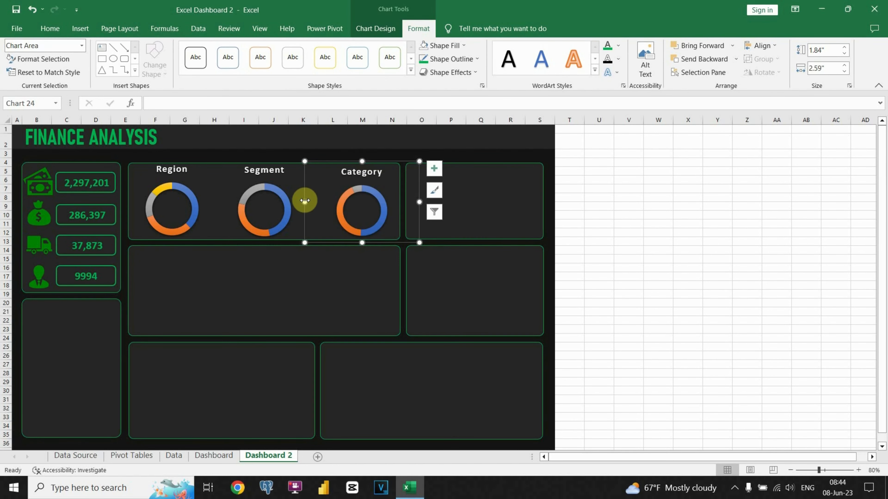
{"action": "left_click_drag", "start_coordinate": [307, 162], "coordinate": [301, 162]}
{"action": "left_click", "coordinate": [440, 153]}
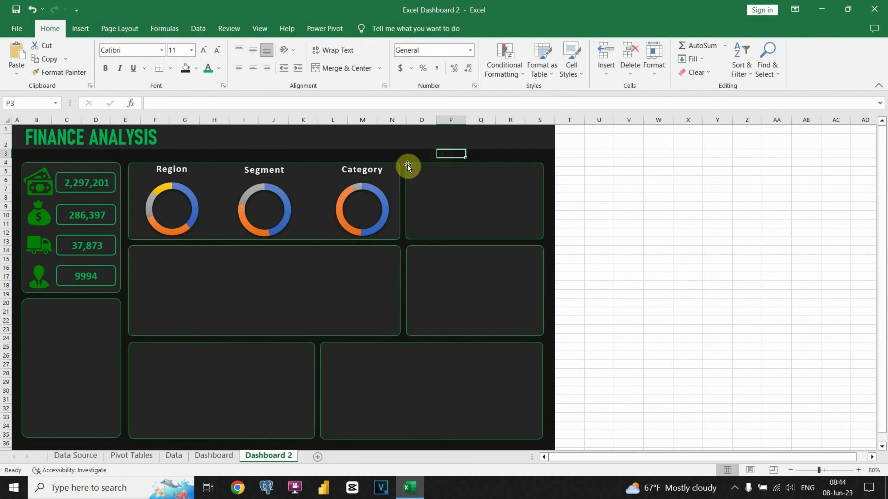
- Color the Region, Segment and Category chart titles green
{"action": "left_click", "coordinate": [172, 169]}
{"action": "double_click", "coordinate": [172, 170]}
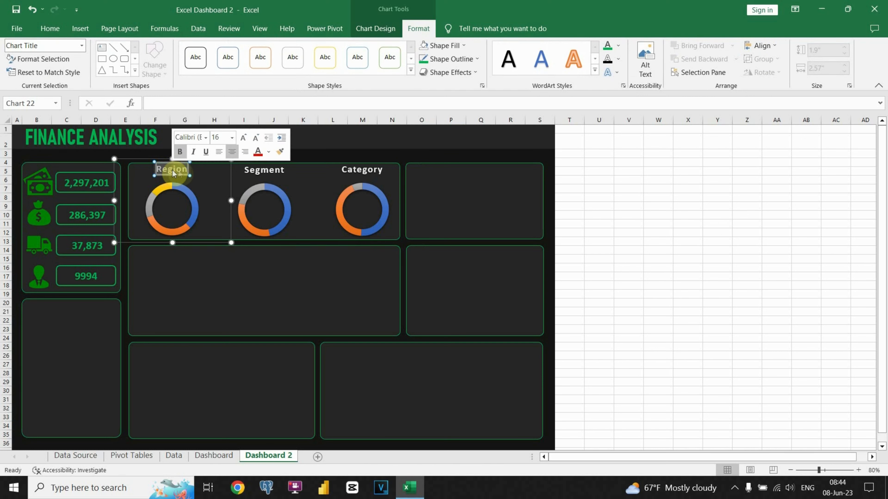
{"action": "left_click", "coordinate": [268, 153]}
{"action": "left_click", "coordinate": [303, 254]}
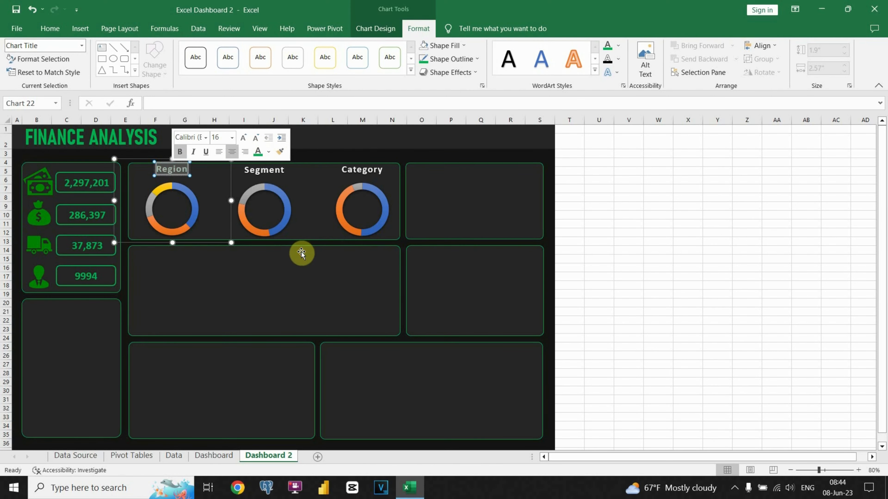
{"action": "left_click", "coordinate": [310, 160]}
{"action": "double_click", "coordinate": [262, 171]}
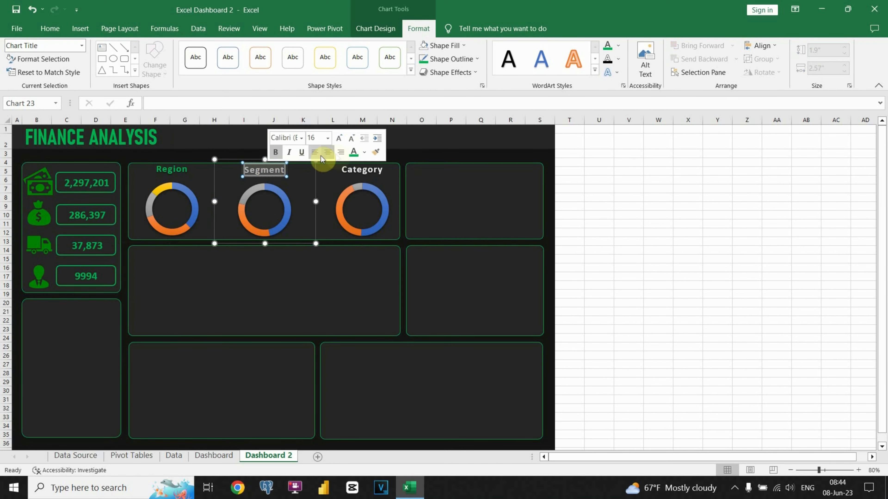
{"action": "left_click", "coordinate": [353, 153]}
{"action": "double_click", "coordinate": [357, 170]}
{"action": "left_click", "coordinate": [444, 152]}
{"action": "left_click", "coordinate": [295, 155]}
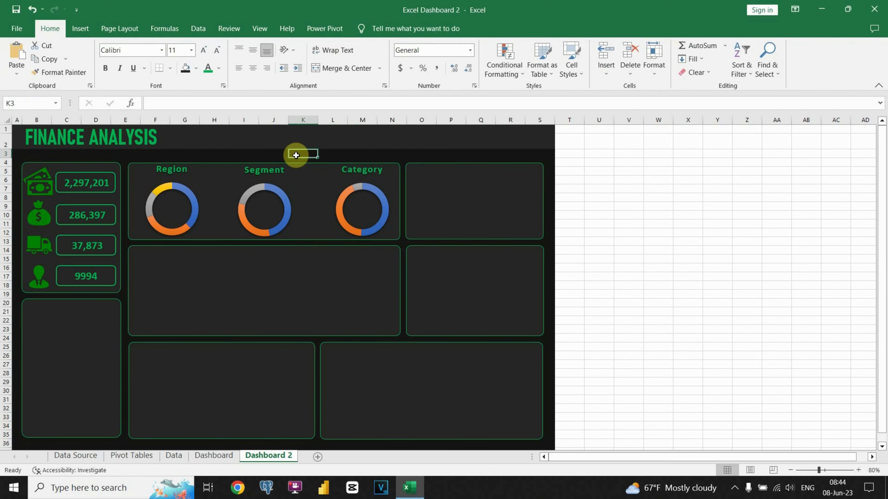
- Recolor the Region doughnut's slices, filling West dark green, East light green and Central light gray
{"action": "left_click", "coordinate": [196, 198]}
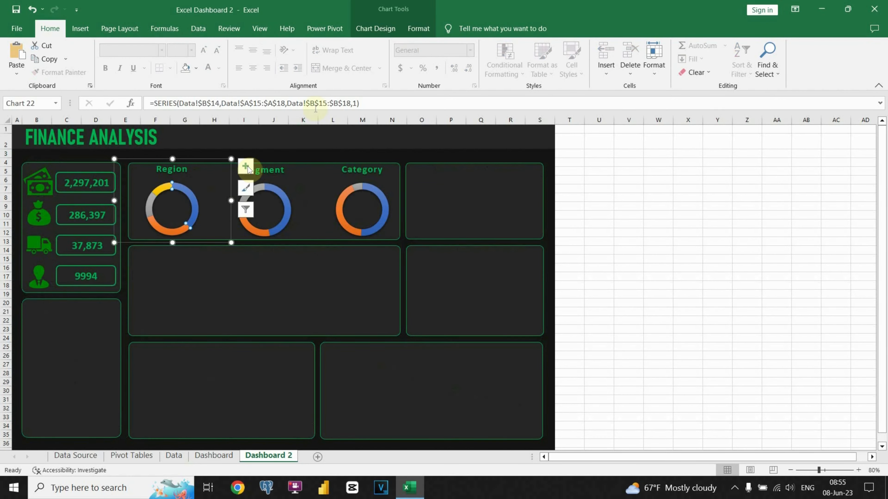
{"action": "left_click", "coordinate": [418, 29]}
{"action": "left_click", "coordinate": [455, 45]}
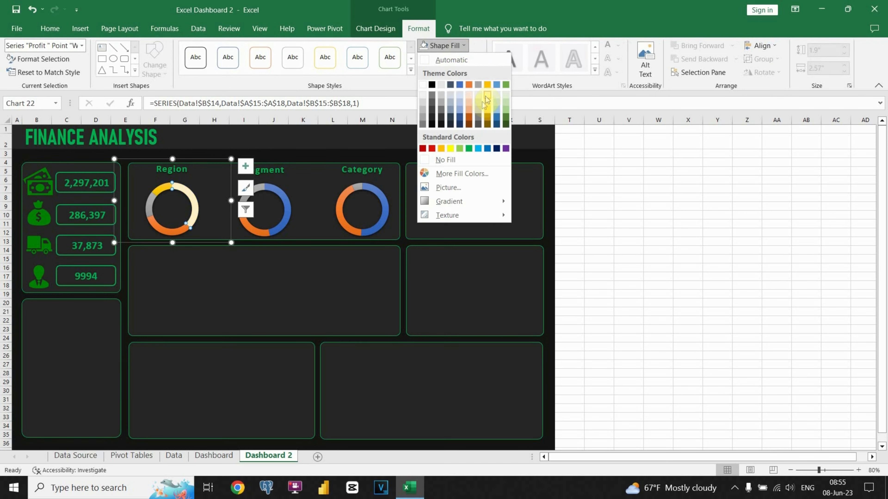
{"action": "left_click", "coordinate": [505, 125]}
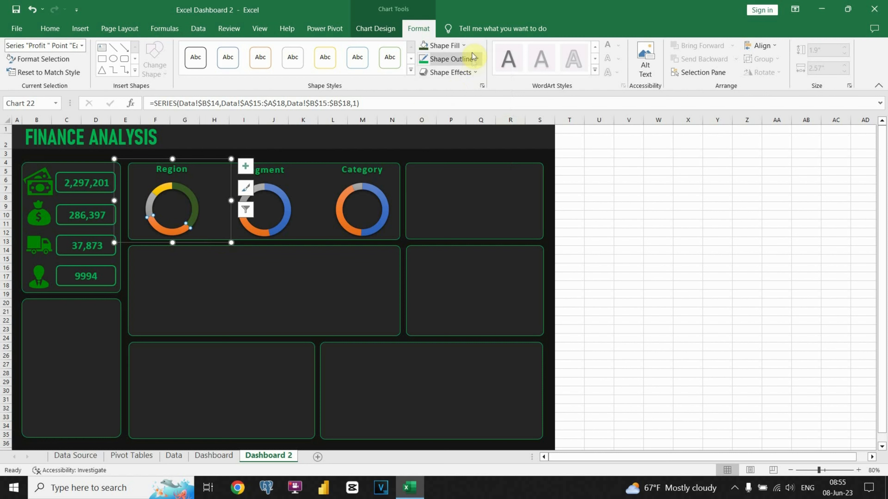
{"action": "left_click", "coordinate": [464, 45]}
{"action": "left_click", "coordinate": [507, 111]}
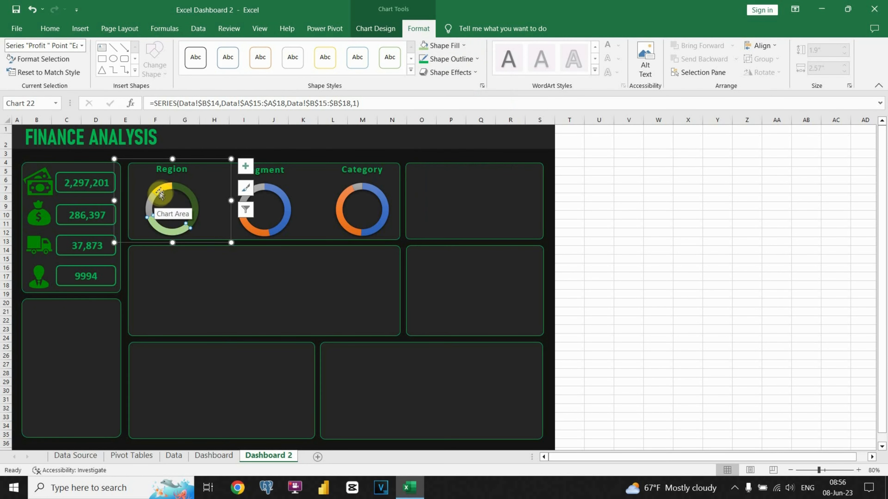
{"action": "left_click", "coordinate": [464, 46]}
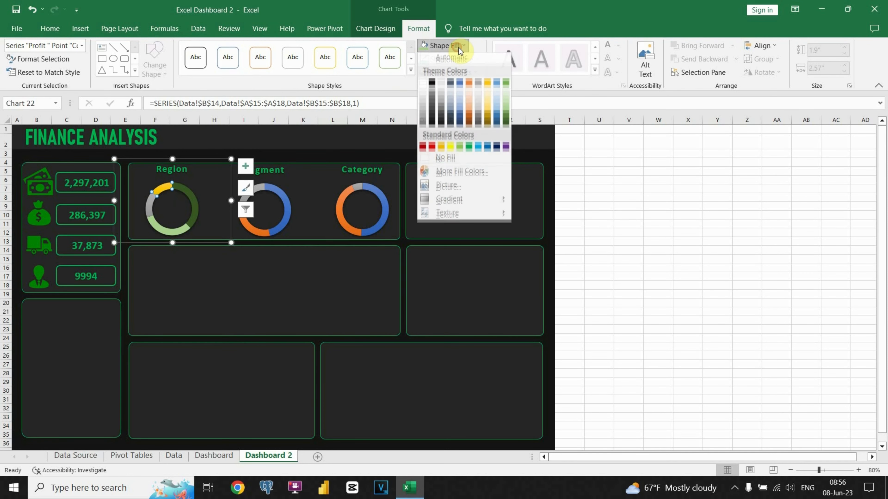
{"action": "left_click", "coordinate": [440, 86]}
- Recolor the Segment doughnut's slices, filling Consumer dark green and Corporate light green
{"action": "left_click", "coordinate": [283, 200]}
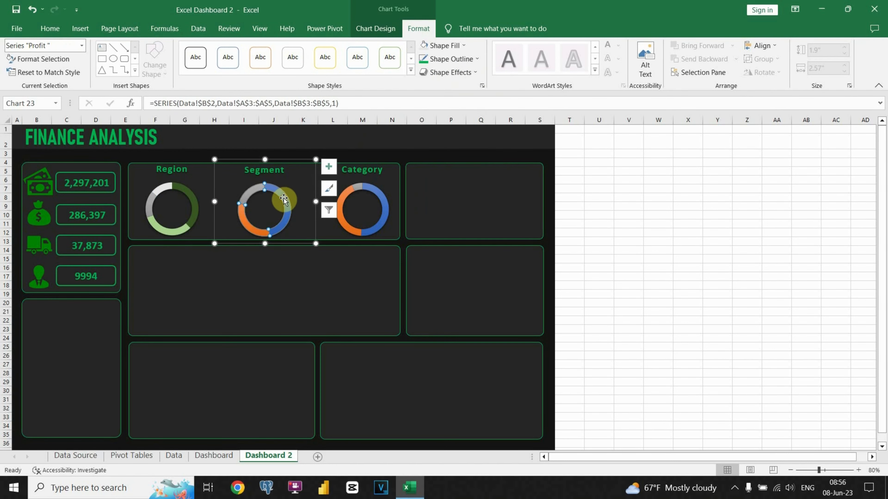
{"action": "left_click", "coordinate": [463, 46]}
{"action": "left_click", "coordinate": [504, 123]}
{"action": "left_click", "coordinate": [239, 229]}
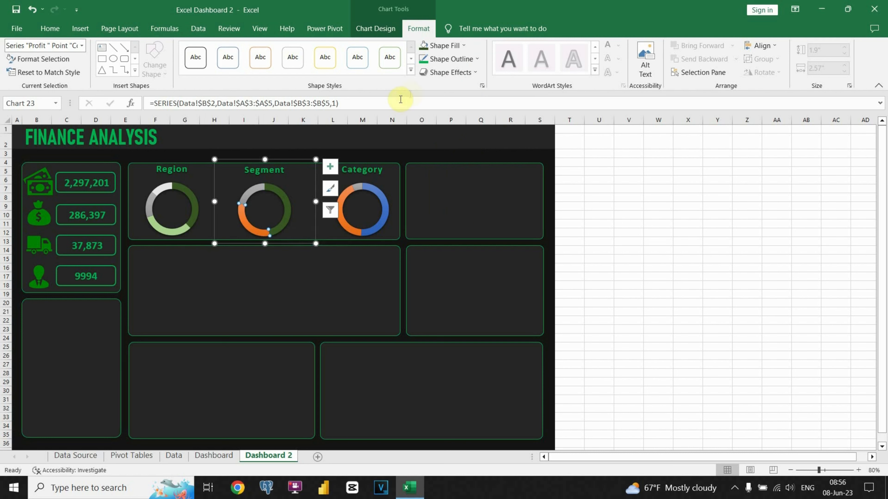
{"action": "left_click", "coordinate": [464, 45]}
{"action": "left_click", "coordinate": [506, 109]}
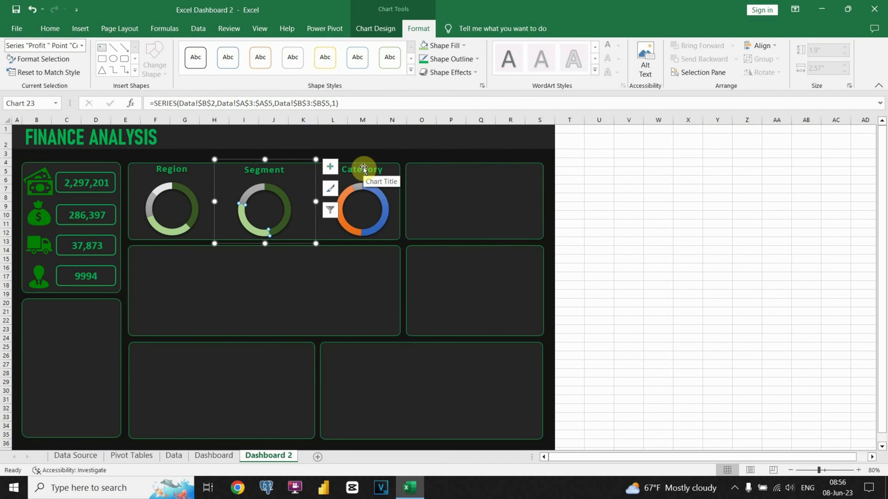
- Recolor the Category doughnut's slices, filling Technology dark green and Office Supplies light green
{"action": "left_click", "coordinate": [370, 189]}
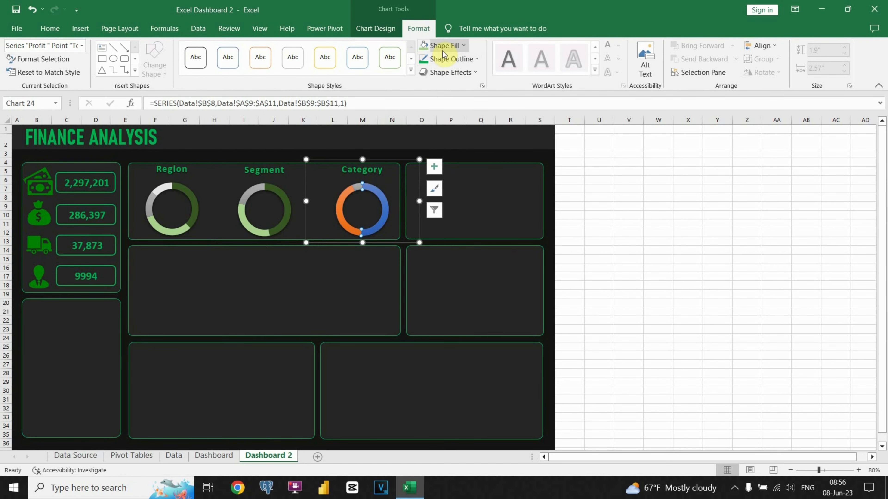
{"action": "left_click", "coordinate": [464, 45]}
{"action": "left_click", "coordinate": [505, 126]}
{"action": "left_click", "coordinate": [338, 208]}
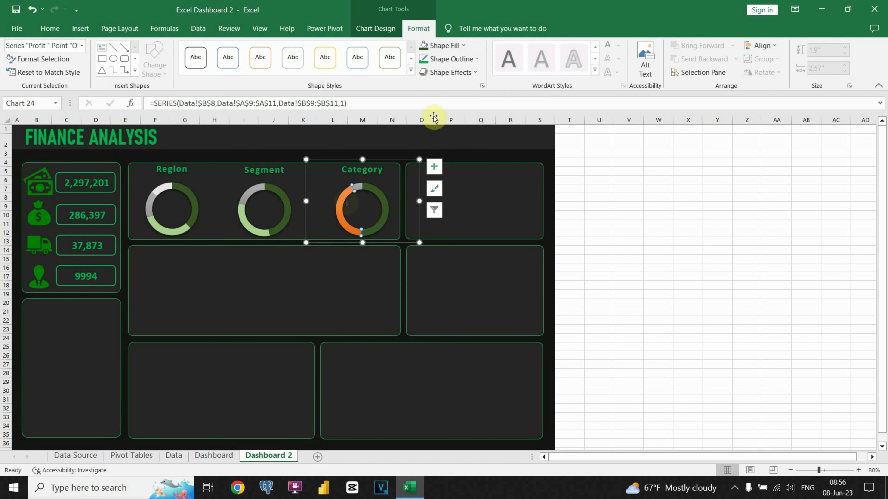
{"action": "left_click", "coordinate": [454, 58]}
{"action": "left_click", "coordinate": [506, 126]}
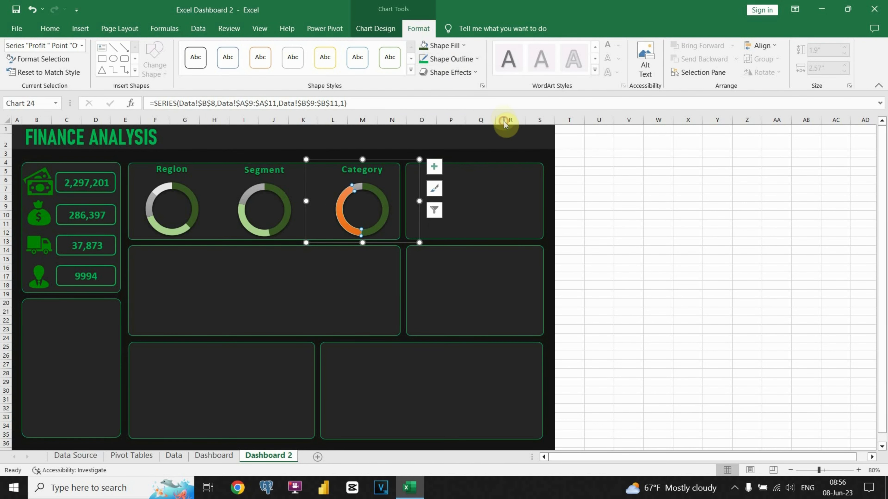
{"action": "left_click", "coordinate": [464, 46]}
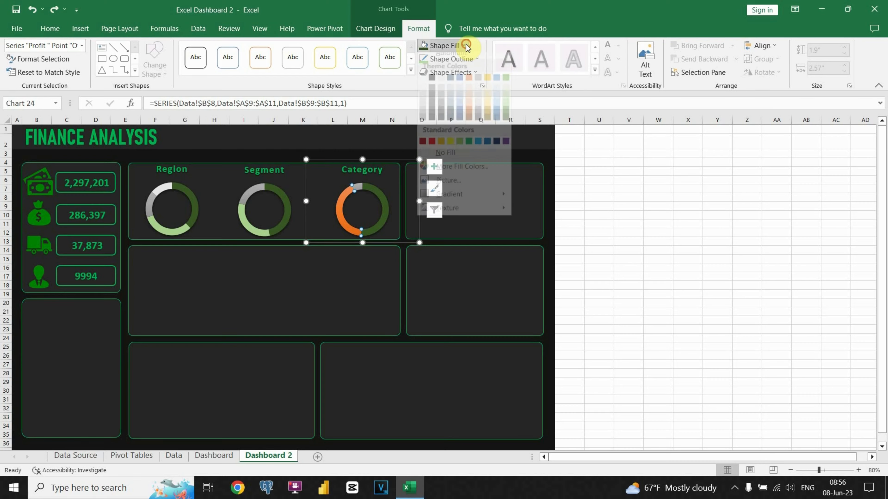
{"action": "left_click", "coordinate": [507, 115]}
{"action": "left_click", "coordinate": [391, 154]}
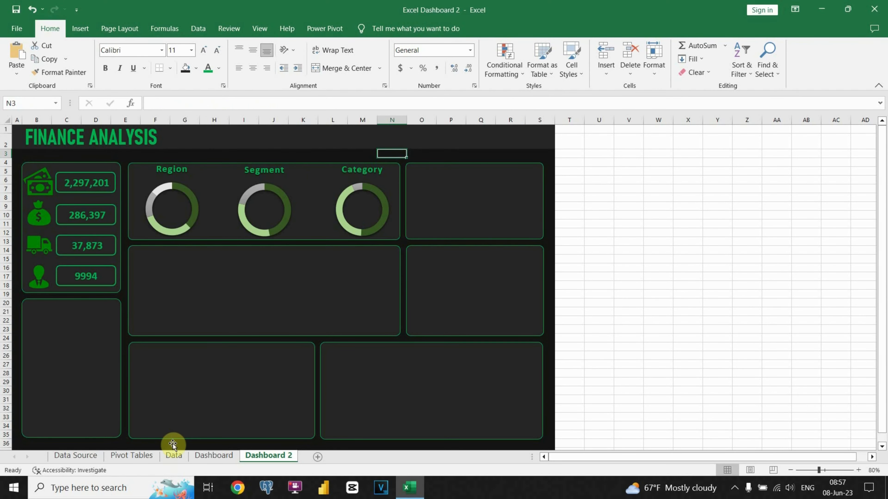
- Switch to the Data sheet
{"action": "left_click", "coordinate": [174, 456]}
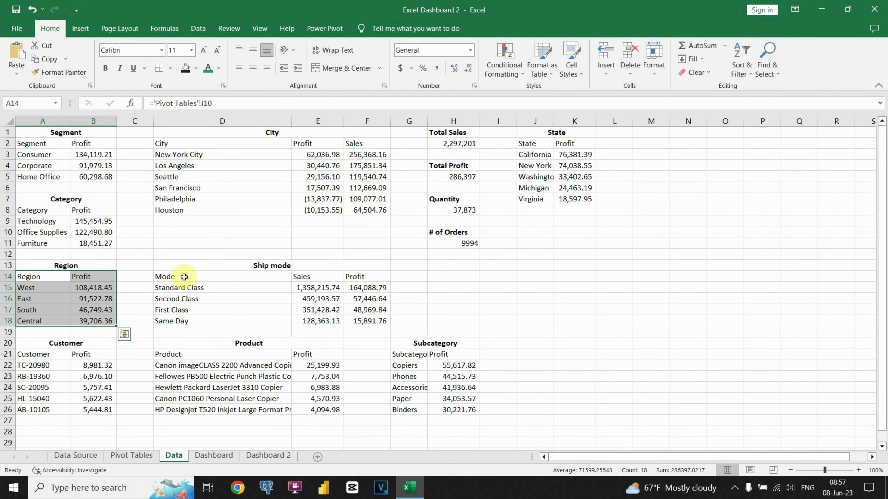
- Insert a 2-D clustered bar chart from the Ship mode table (D14:F18) and place it clear of the table under the State data
{"action": "left_click_drag", "start_coordinate": [184, 276], "coordinate": [317, 315]}
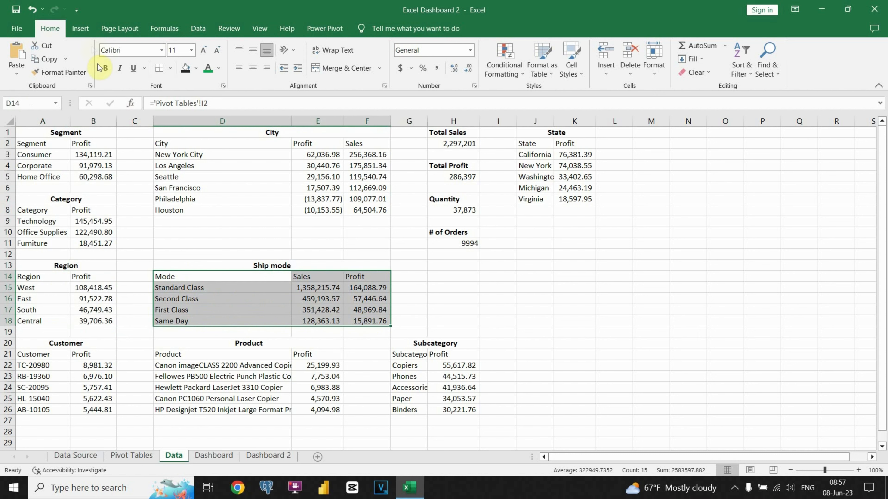
{"action": "left_click", "coordinate": [80, 29]}
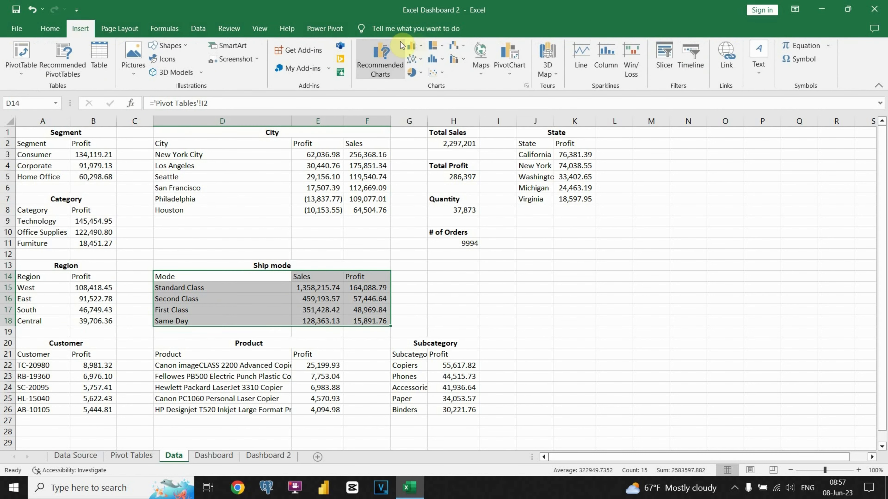
{"action": "left_click", "coordinate": [421, 45]}
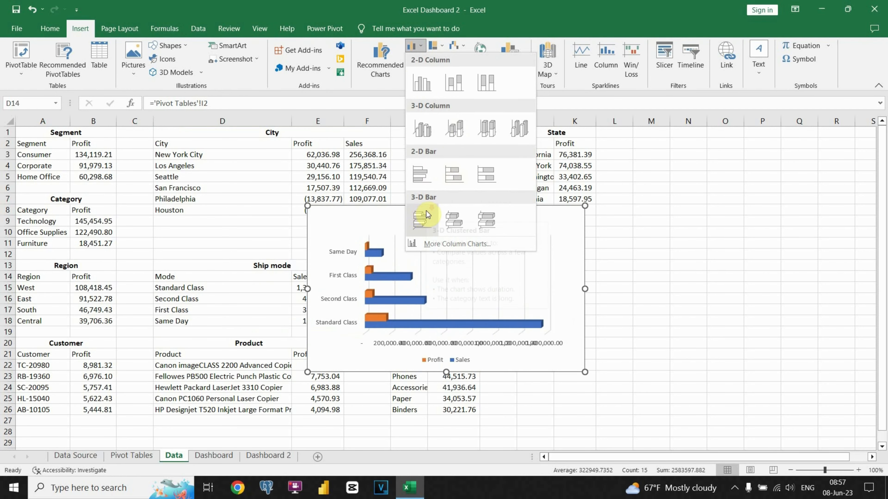
{"action": "left_click", "coordinate": [422, 175]}
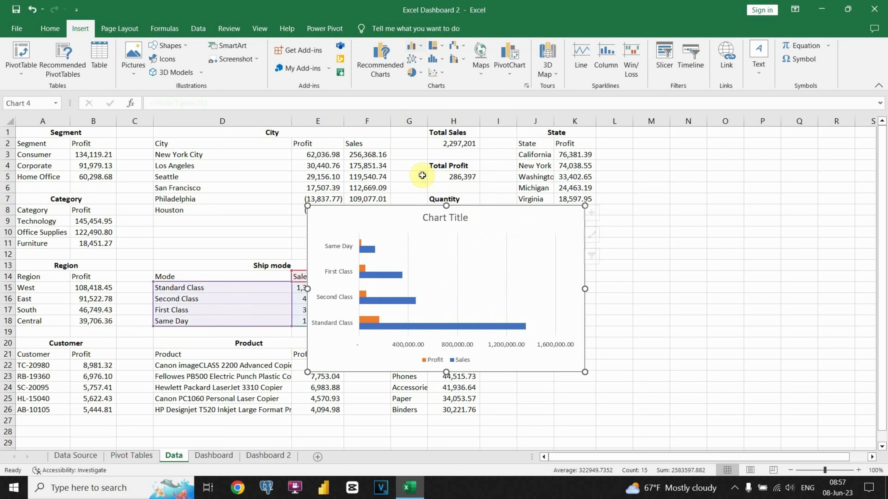
{"action": "left_click_drag", "start_coordinate": [473, 209], "coordinate": [708, 204]}
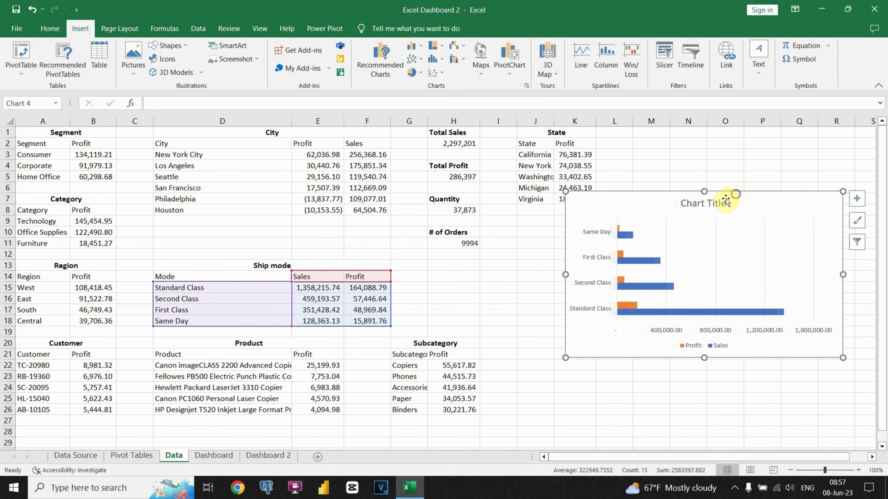
- Title the ship mode bar chart "Profit by Mode"
{"action": "triple_click", "coordinate": [707, 203]}
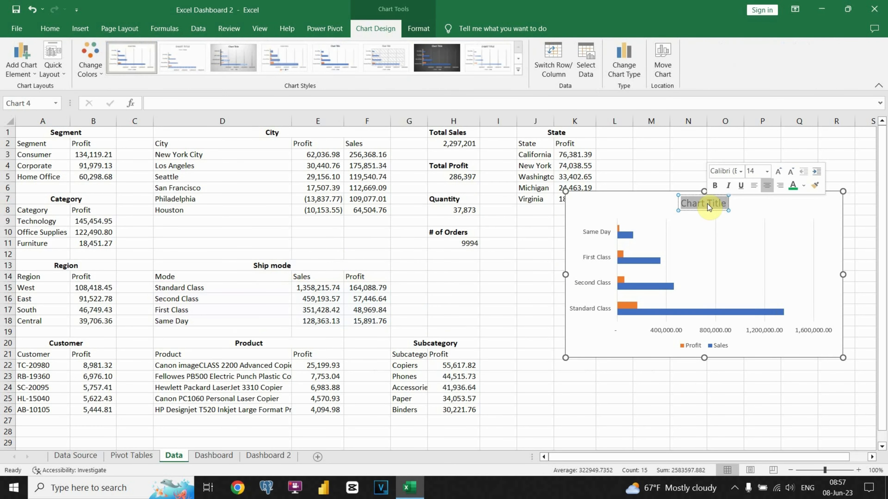
{"action": "type", "text": "Profit by Mode"}
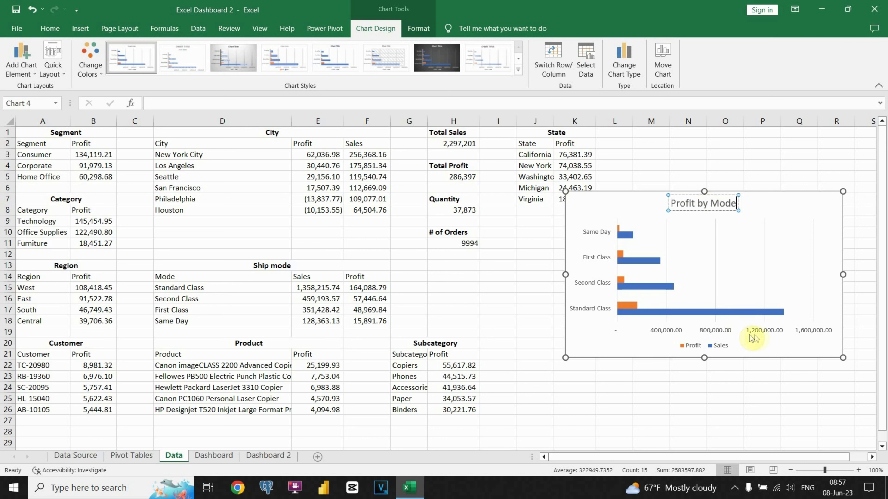
{"action": "left_click", "coordinate": [750, 338]}
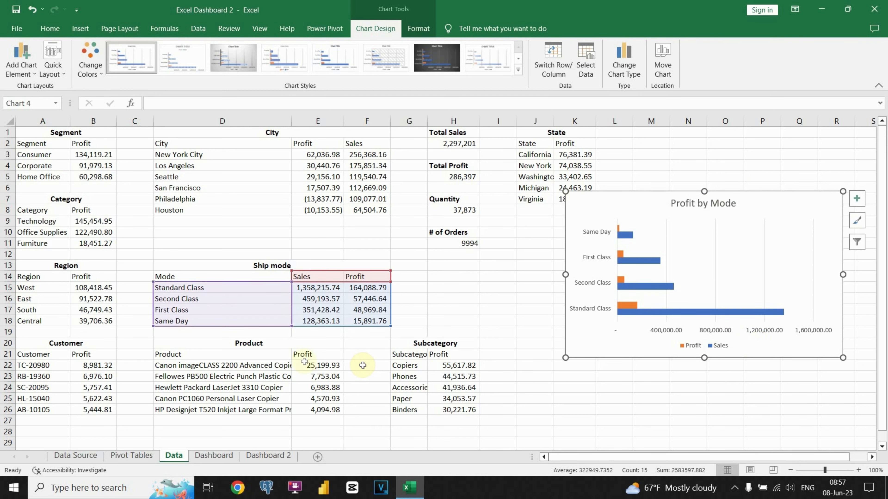
- Insert a funnel chart from the Customer profit table (A21:B26) and shift it off the Profit by Mode chart
{"action": "left_click_drag", "start_coordinate": [25, 355], "coordinate": [112, 409]}
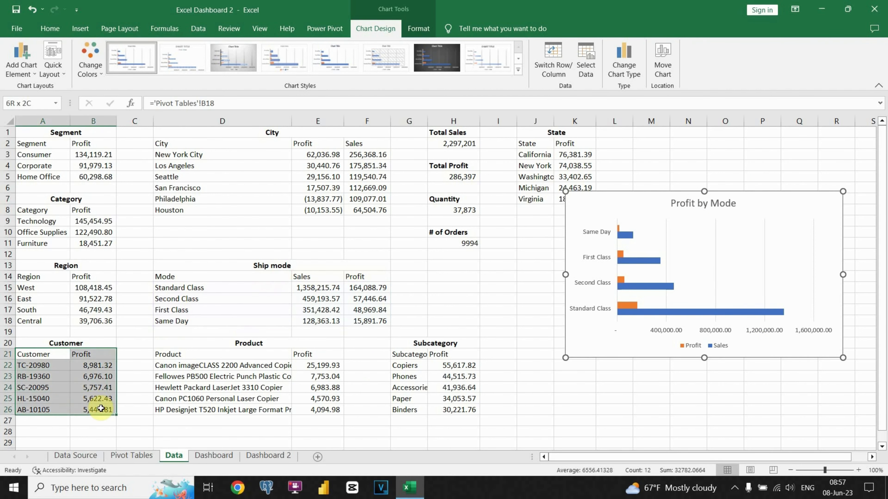
{"action": "left_click", "coordinate": [75, 29]}
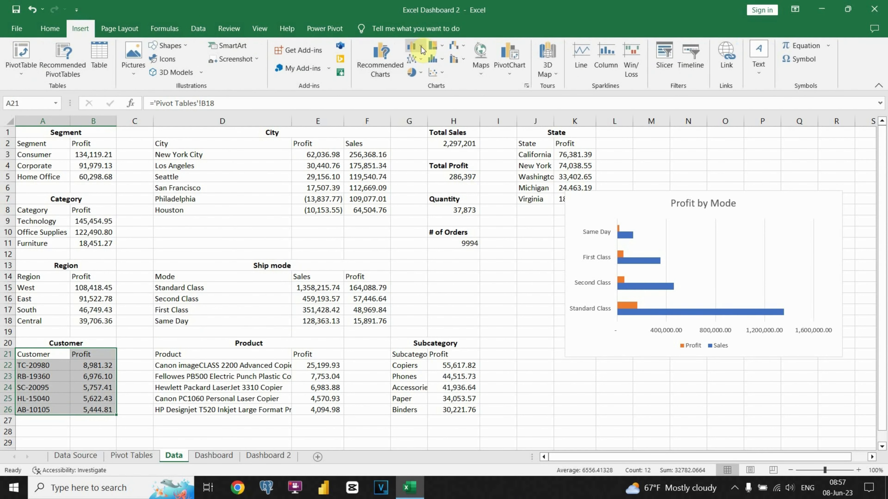
{"action": "left_click", "coordinate": [396, 72]}
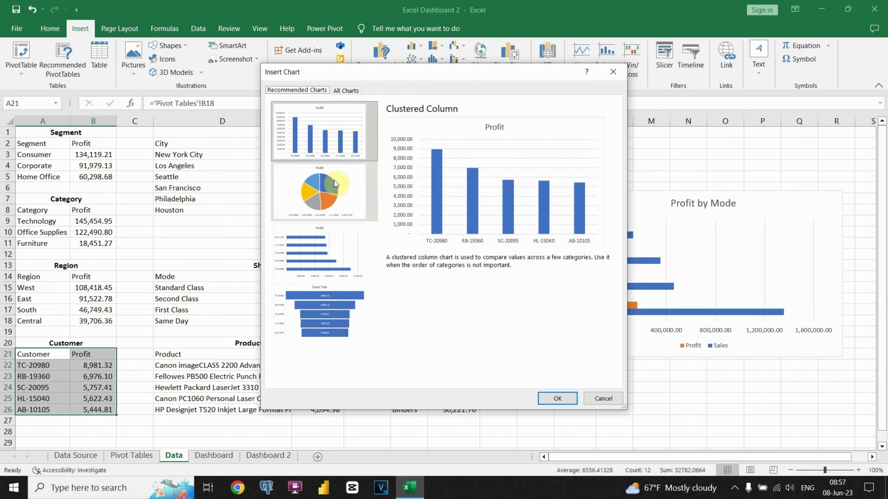
{"action": "left_click", "coordinate": [333, 187]}
{"action": "left_click", "coordinate": [323, 248]}
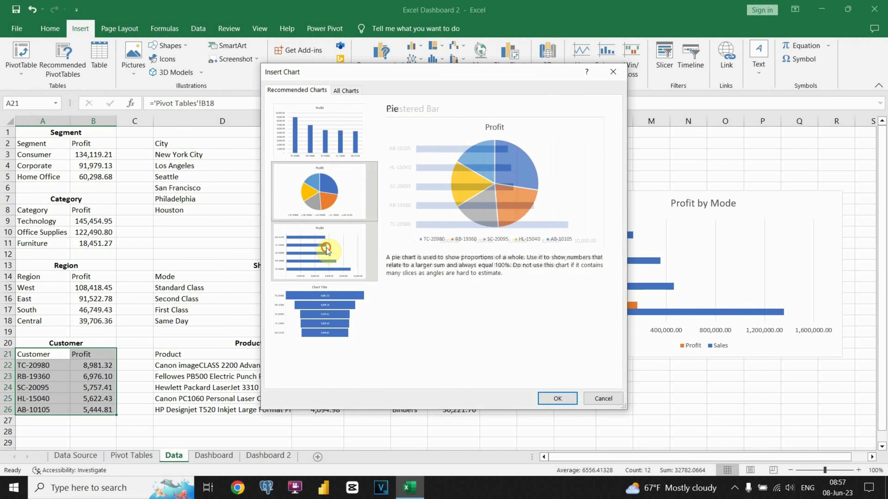
{"action": "left_click", "coordinate": [325, 310]}
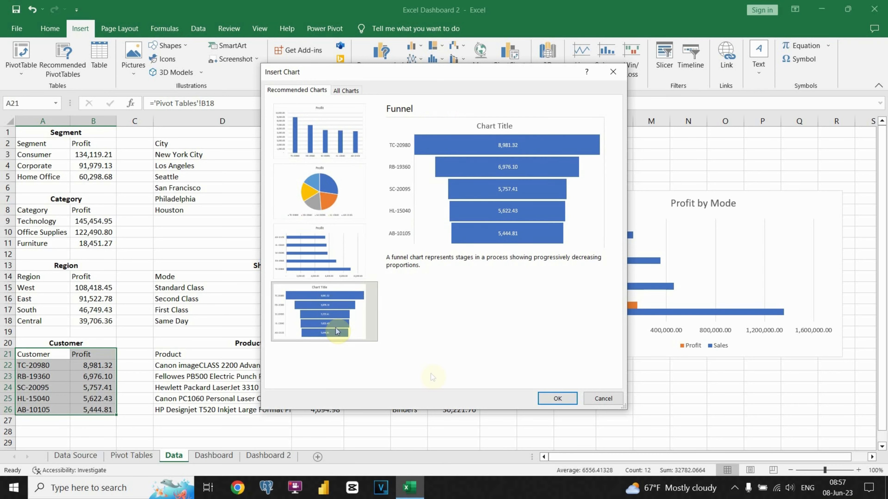
{"action": "left_click", "coordinate": [559, 400]}
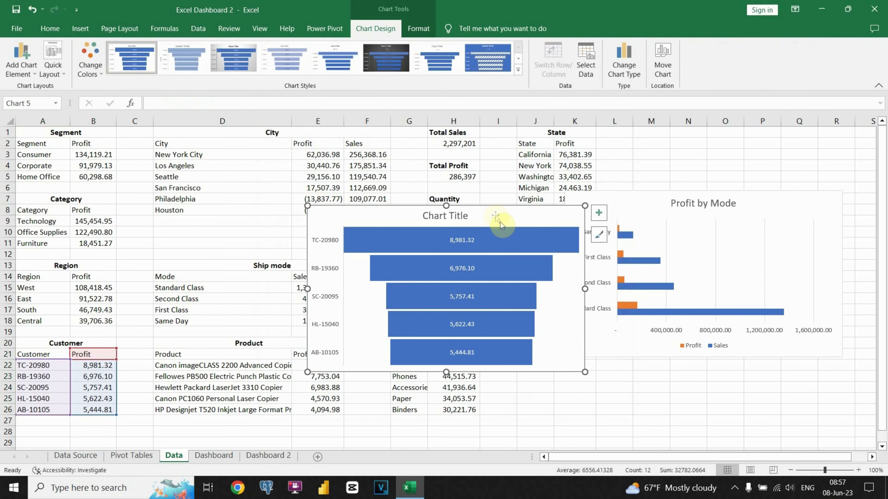
{"action": "left_click_drag", "start_coordinate": [493, 215], "coordinate": [454, 191]}
- Apply the dark grey gradient chart style to both the customer funnel chart and the Profit by Mode bar chart
{"action": "left_click", "coordinate": [387, 65]}
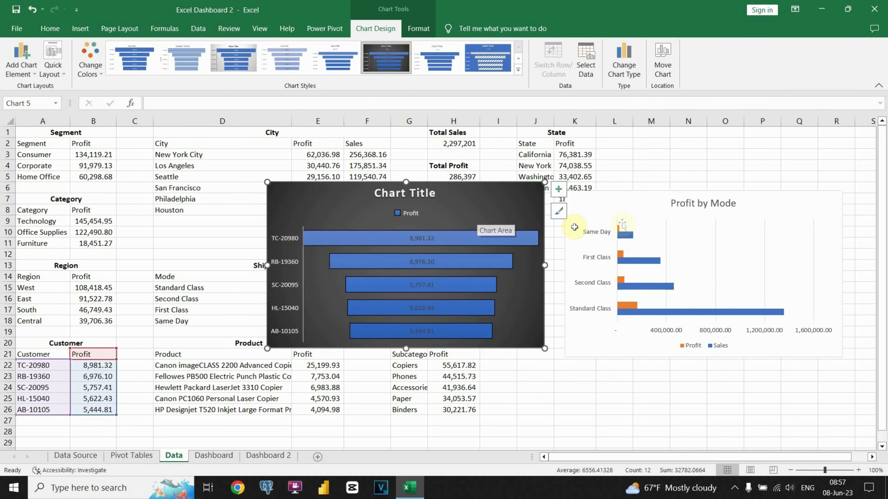
{"action": "left_click", "coordinate": [645, 210]}
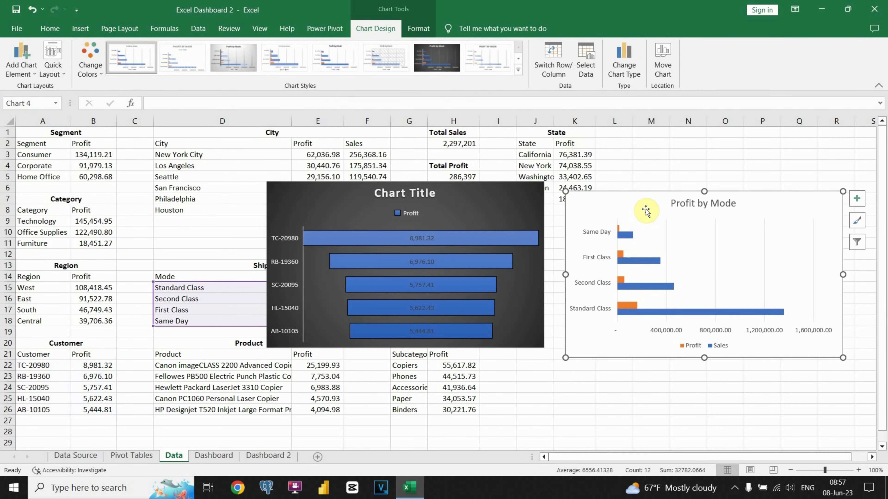
{"action": "left_click", "coordinate": [435, 58]}
- Title the funnel chart "Profit by Customer"
{"action": "left_click", "coordinate": [464, 194]}
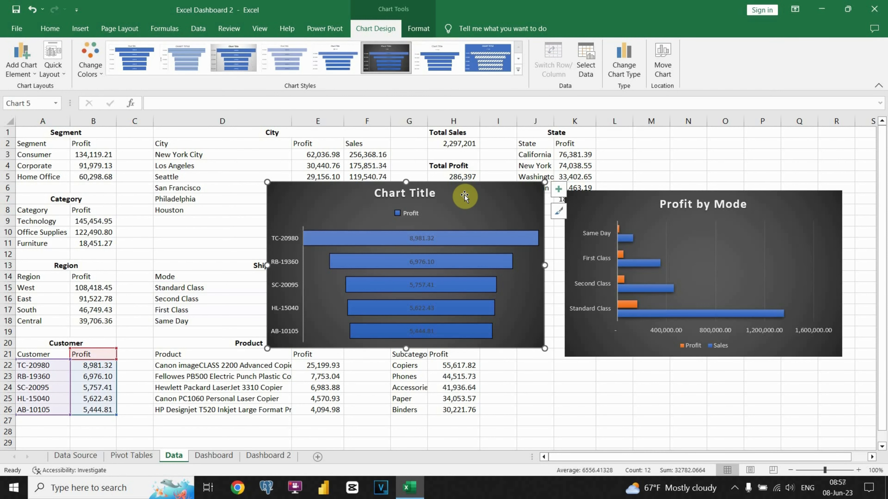
{"action": "left_click", "coordinate": [421, 195]}
{"action": "triple_click", "coordinate": [415, 193]}
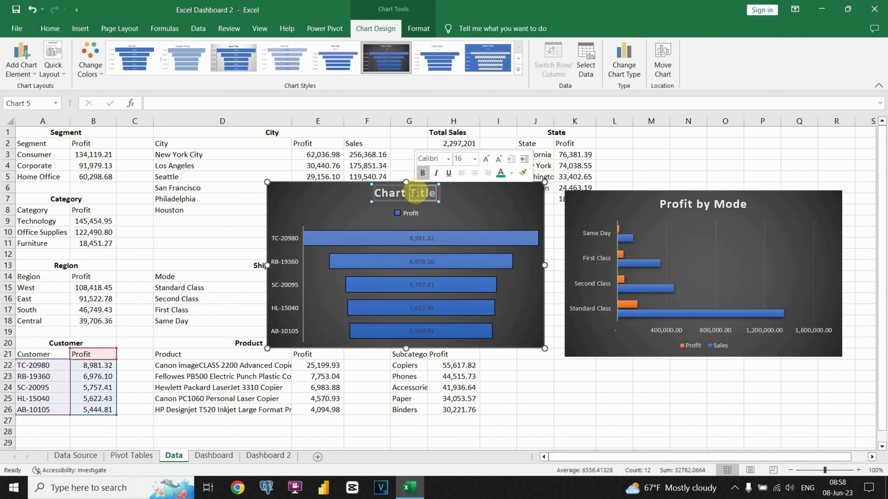
{"action": "type", "text": "Profit b"}
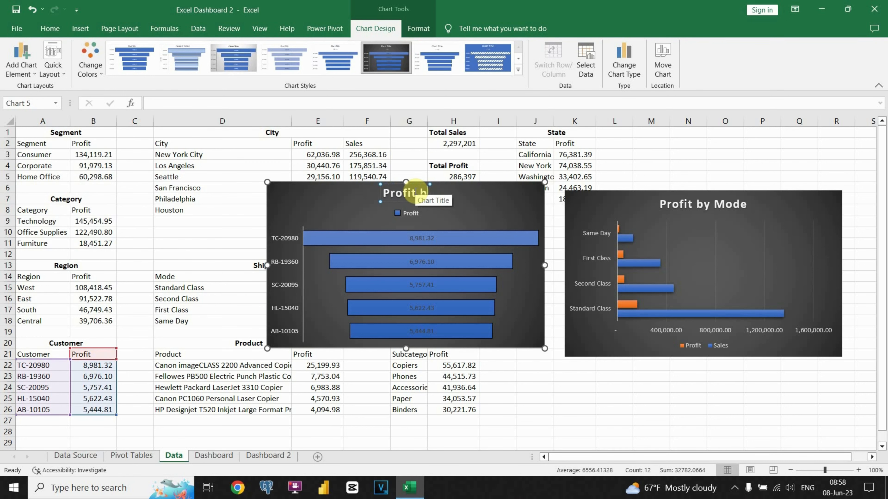
{"action": "type", "text": "y Customer"}
{"action": "left_click", "coordinate": [532, 294]}
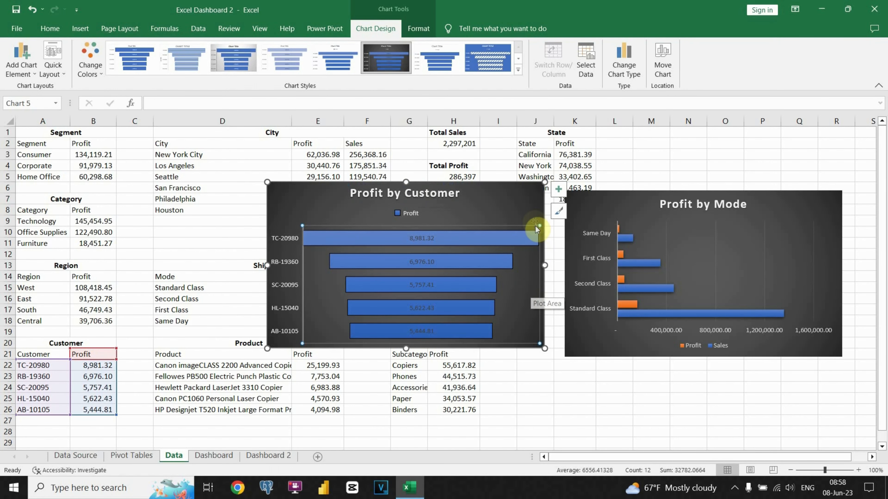
- Move the Profit by Customer funnel chart from the Data sheet to the Dashboard 2 sheet
{"action": "key", "text": "ctrl+x"}
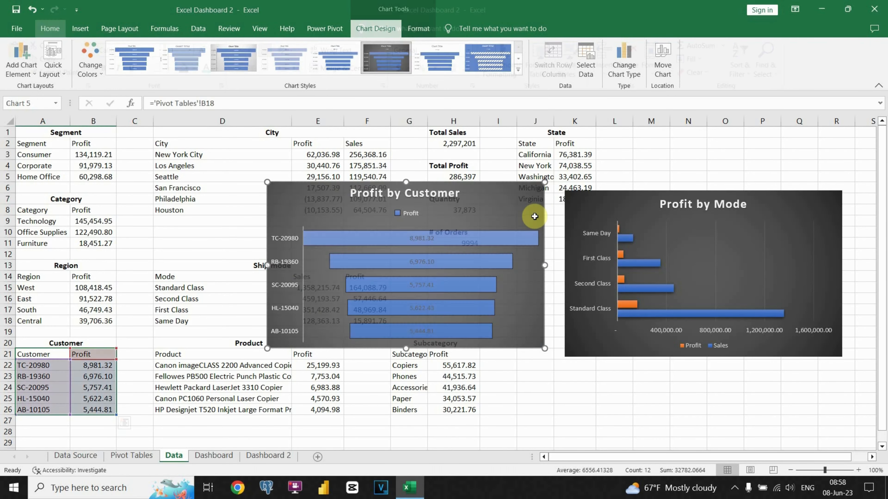
{"action": "left_click", "coordinate": [269, 455]}
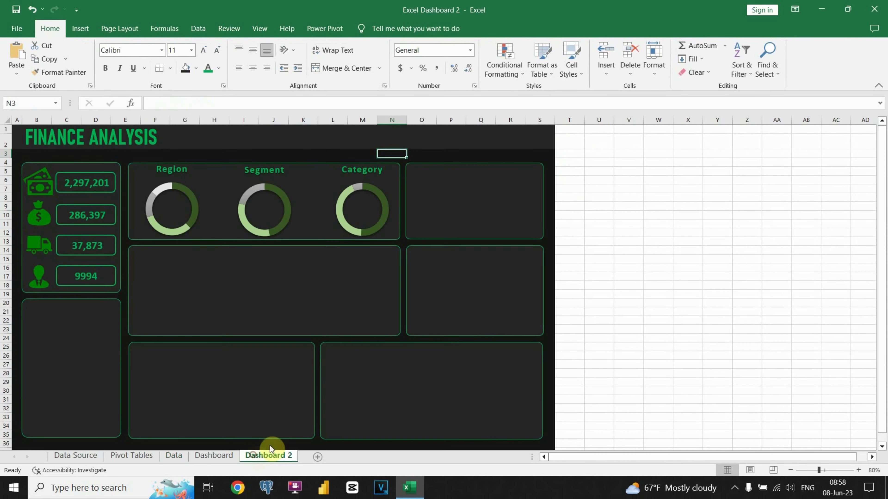
{"action": "key", "text": "ctrl+v"}
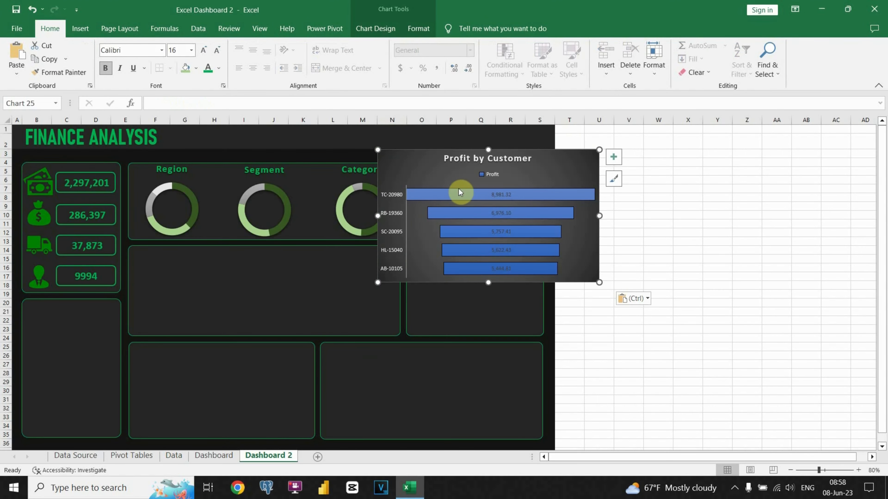
- Remove the funnel chart's legend and shrink the chart to about 1.96" by 3.28" over the empty panel beside Category
{"action": "left_click_drag", "start_coordinate": [599, 150], "coordinate": [539, 171]}
{"action": "left_click_drag", "start_coordinate": [487, 251], "coordinate": [487, 256]}
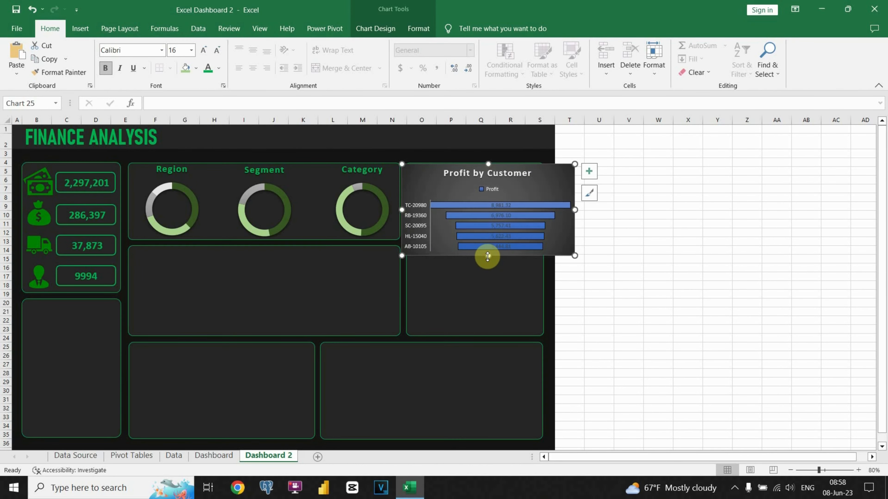
{"action": "left_click", "coordinate": [587, 172]}
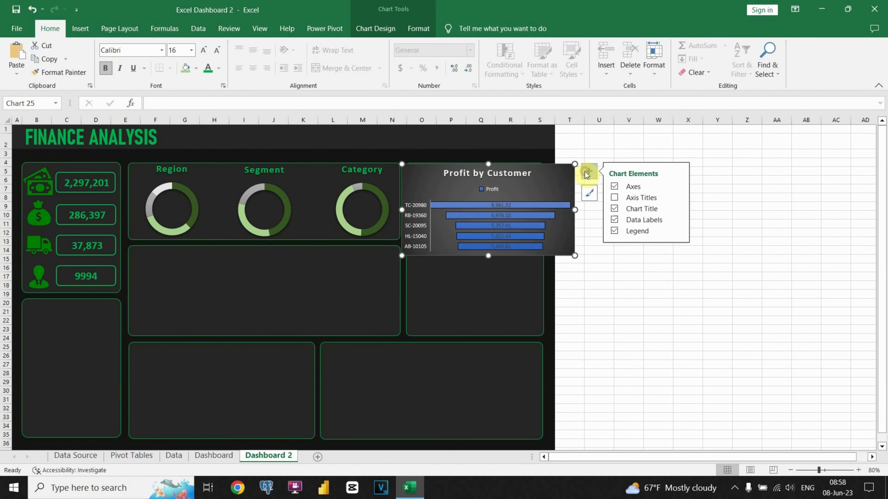
{"action": "left_click", "coordinate": [615, 231]}
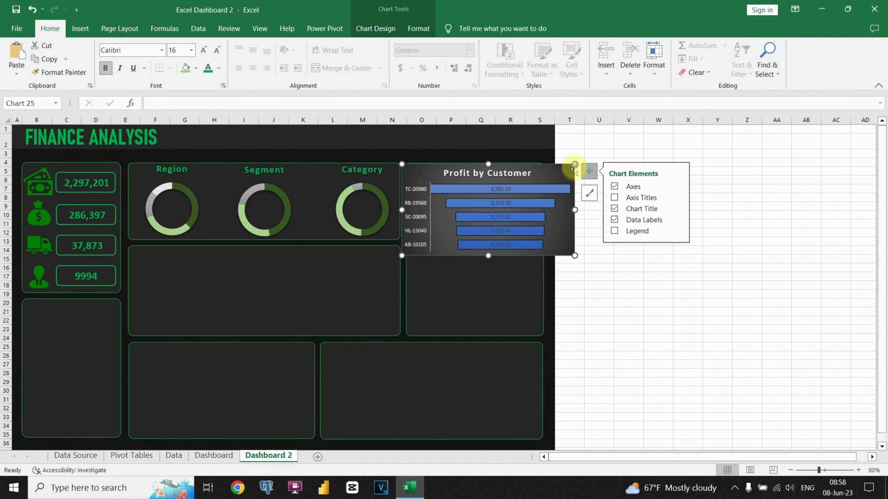
{"action": "left_click_drag", "start_coordinate": [575, 165], "coordinate": [527, 165]}
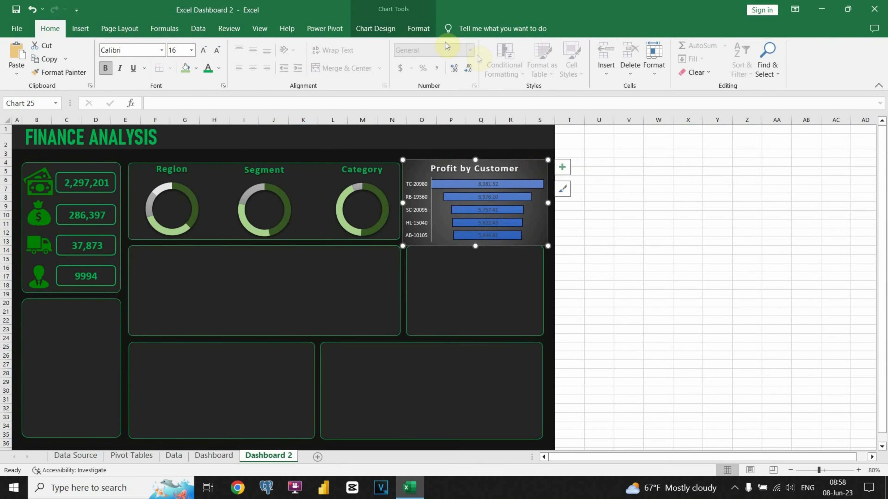
- Set the Profit by Customer chart area to No Fill
{"action": "left_click", "coordinate": [419, 29]}
{"action": "left_click", "coordinate": [442, 45]}
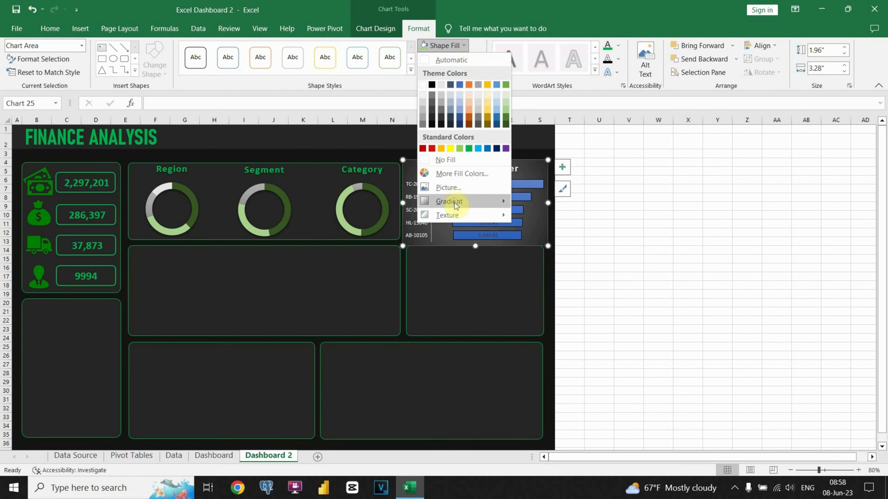
{"action": "left_click", "coordinate": [449, 160]}
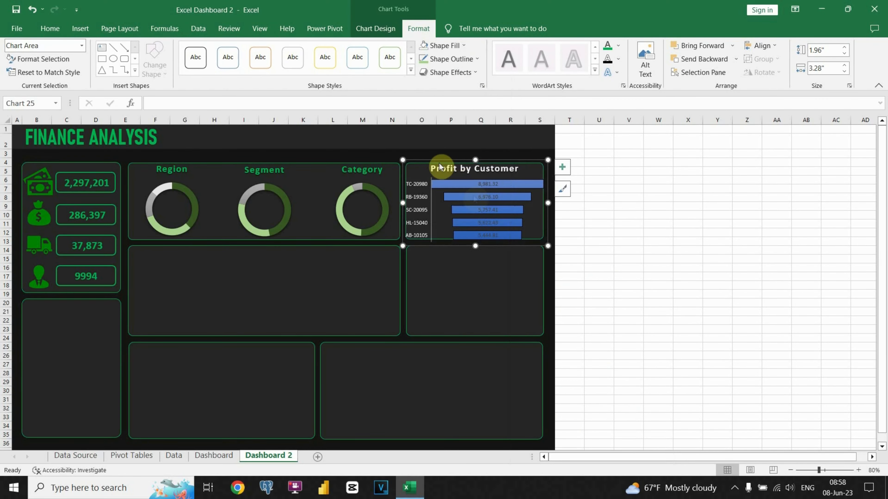
- Fit the Profit by Customer chart inside its dashboard panel at about 1.8" high and 3.02" wide
{"action": "left_click_drag", "start_coordinate": [403, 160], "coordinate": [426, 163]}
{"action": "left_click_drag", "start_coordinate": [552, 159], "coordinate": [541, 161]}
{"action": "left_click_drag", "start_coordinate": [476, 241], "coordinate": [480, 241]}
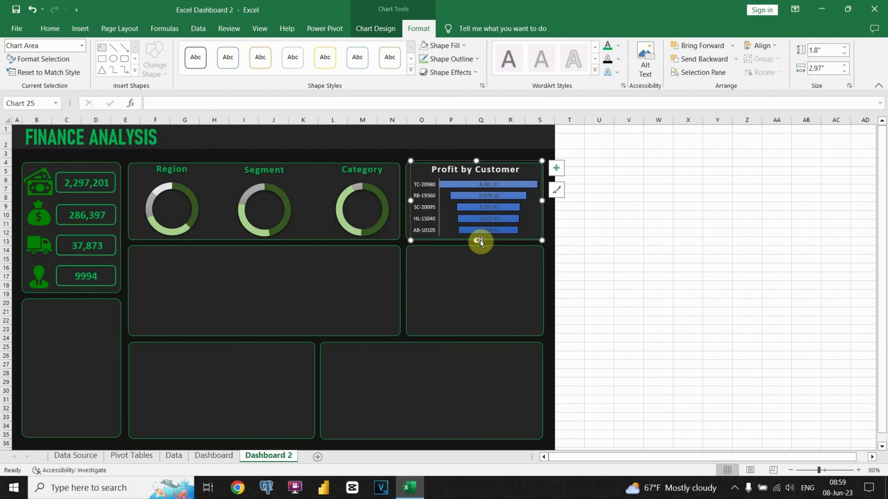
{"action": "left_click_drag", "start_coordinate": [411, 200], "coordinate": [408, 201]}
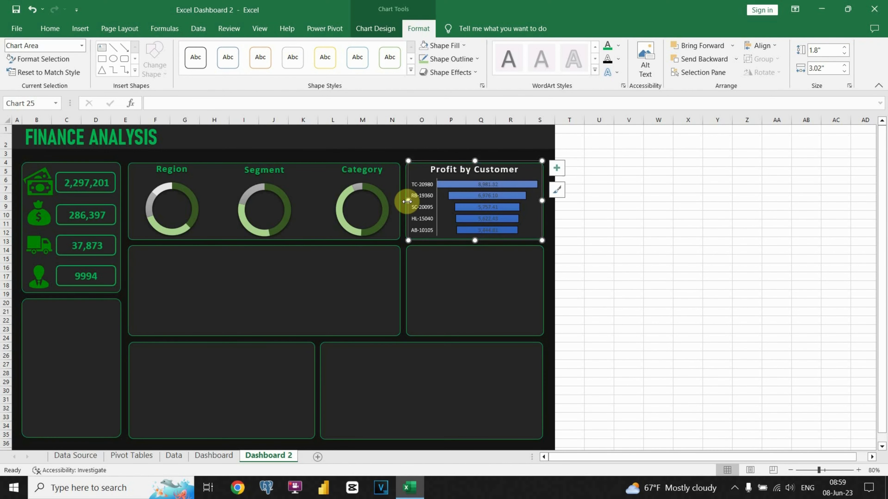
- Bold the vertical axis labels of the Profit by Customer chart and make its data labels white (White, Background 1) and bold
{"action": "left_click", "coordinate": [418, 192]}
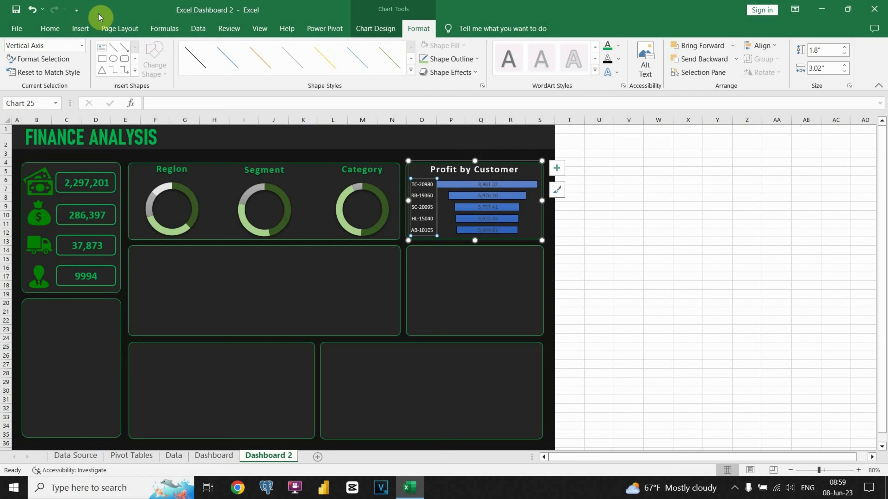
{"action": "left_click", "coordinate": [50, 28]}
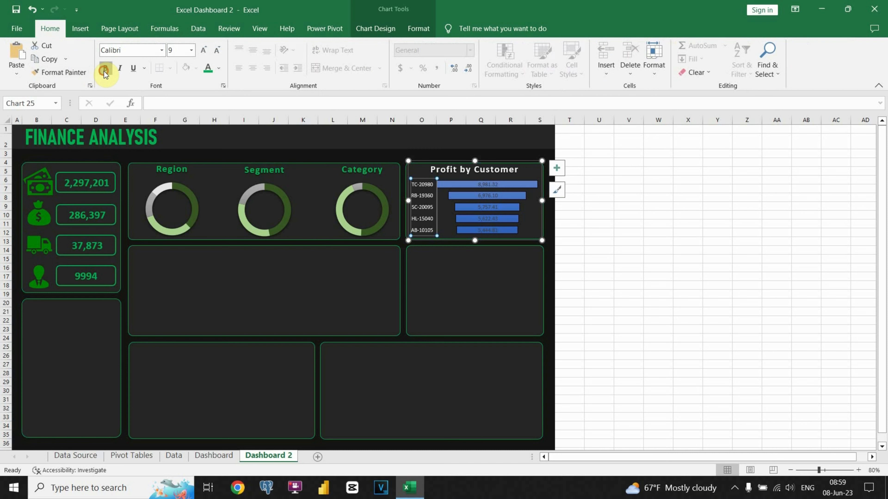
{"action": "left_click", "coordinate": [487, 188]}
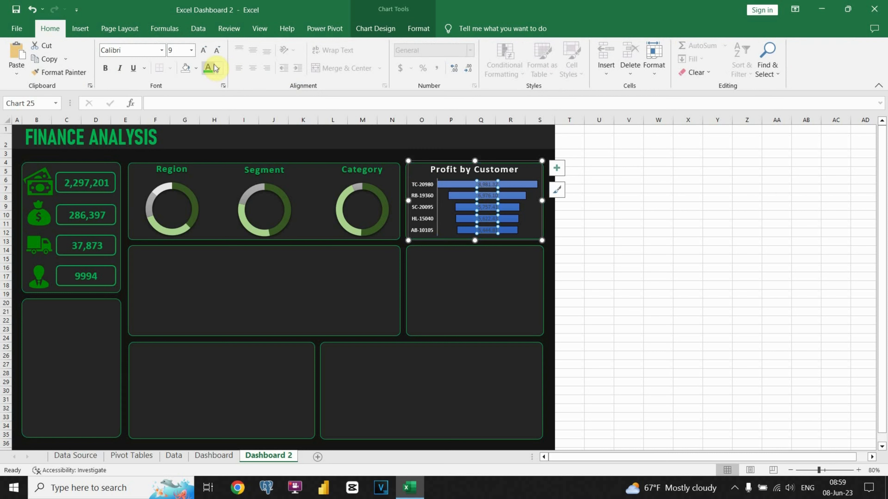
{"action": "left_click", "coordinate": [219, 69]}
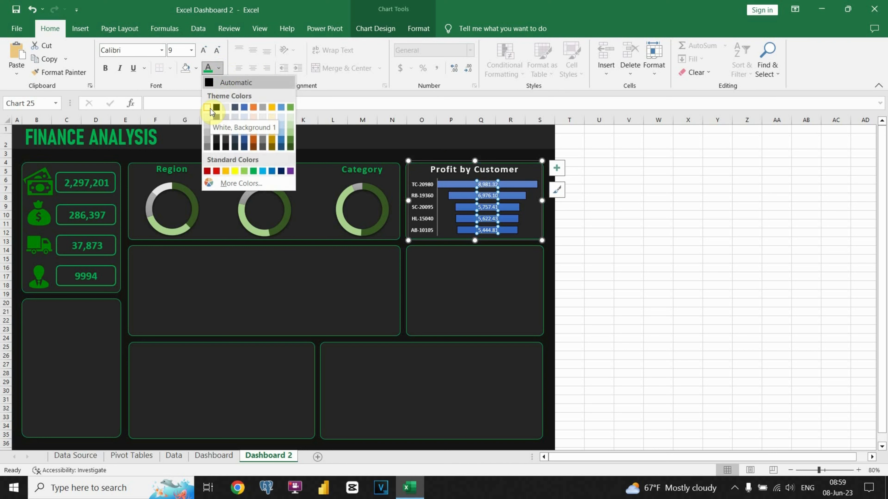
{"action": "left_click", "coordinate": [210, 111]}
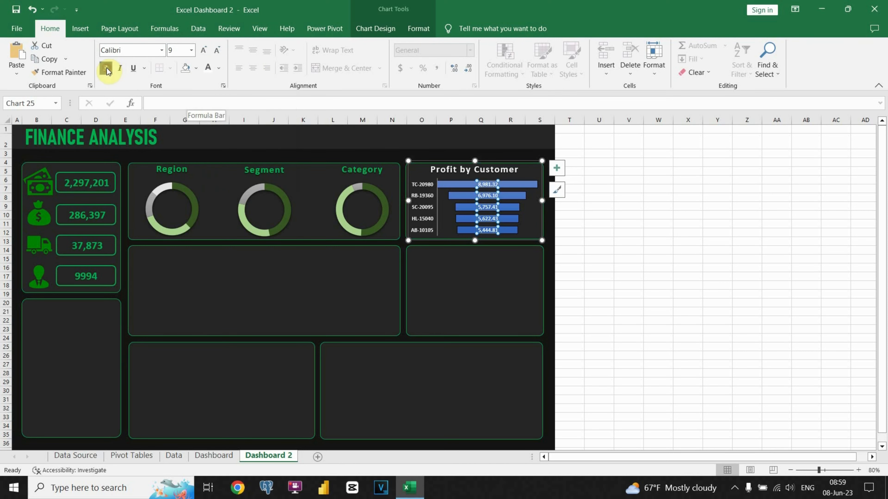
- Fill the bars of the Profit by Customer funnel chart with the darkest green theme color
{"action": "left_click", "coordinate": [454, 188]}
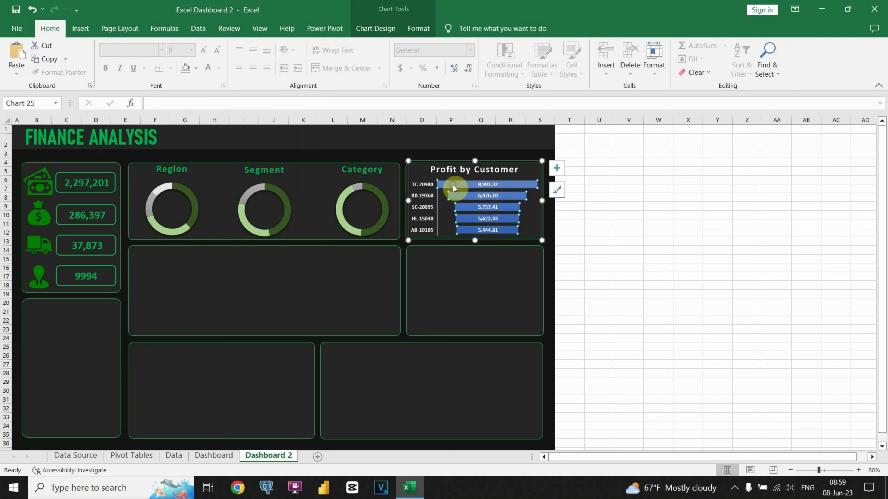
{"action": "left_click", "coordinate": [416, 28]}
{"action": "left_click", "coordinate": [465, 46]}
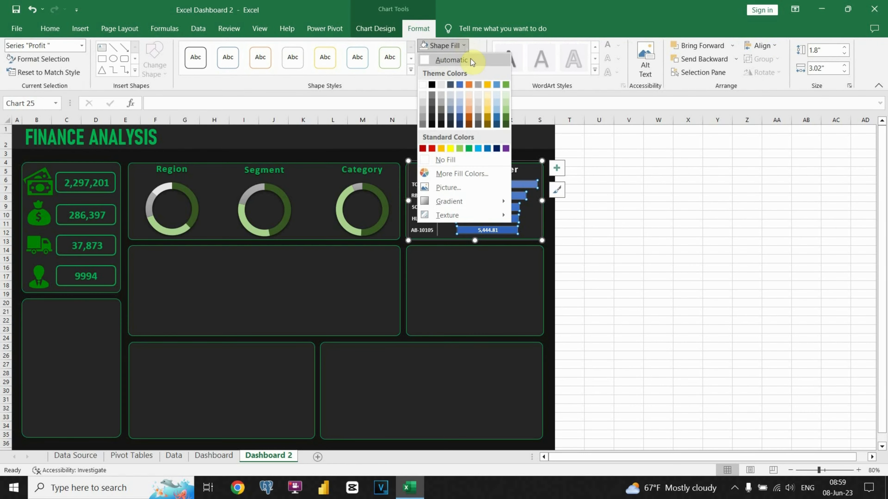
{"action": "left_click", "coordinate": [506, 123]}
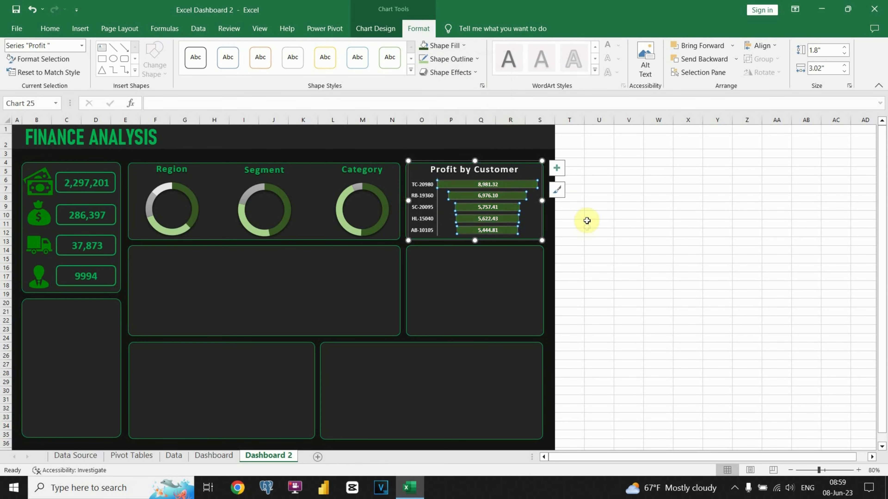
{"action": "left_click", "coordinate": [569, 225]}
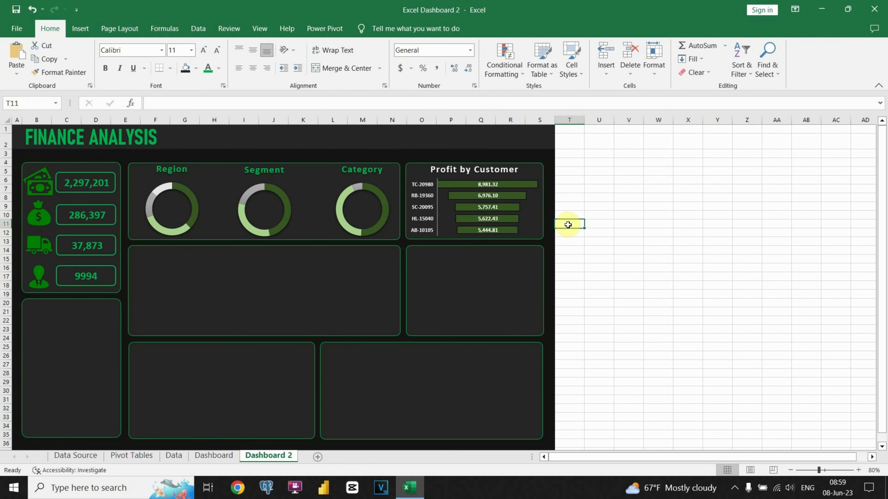
{"action": "key", "text": "ctrl+z"}
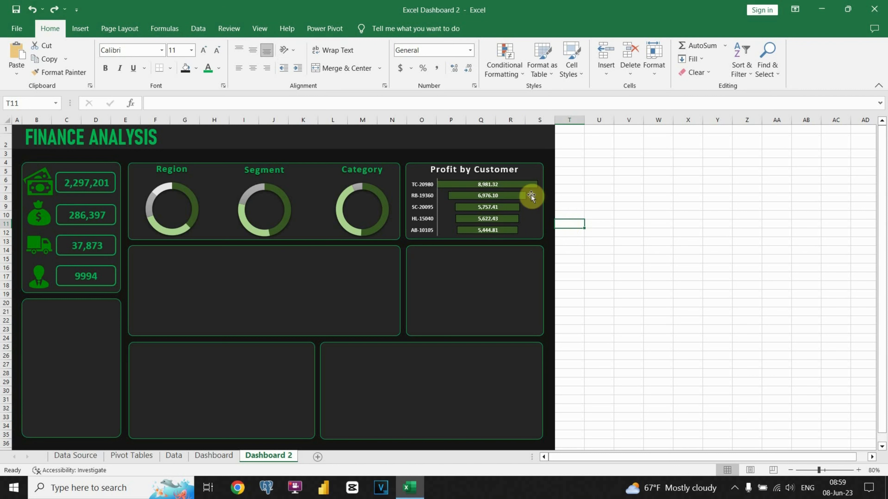
- Give the Profit by Customer funnel bars a white outline
{"action": "left_click", "coordinate": [527, 196]}
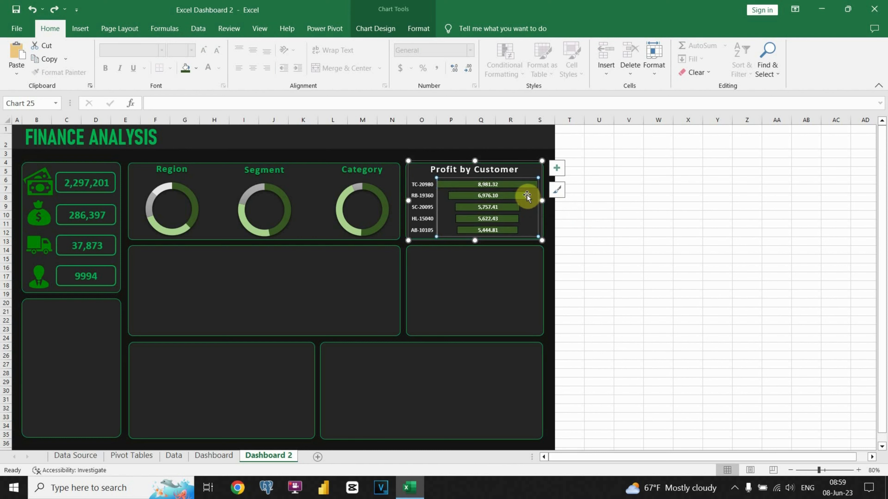
{"action": "left_click", "coordinate": [418, 28]}
{"action": "left_click", "coordinate": [459, 46]}
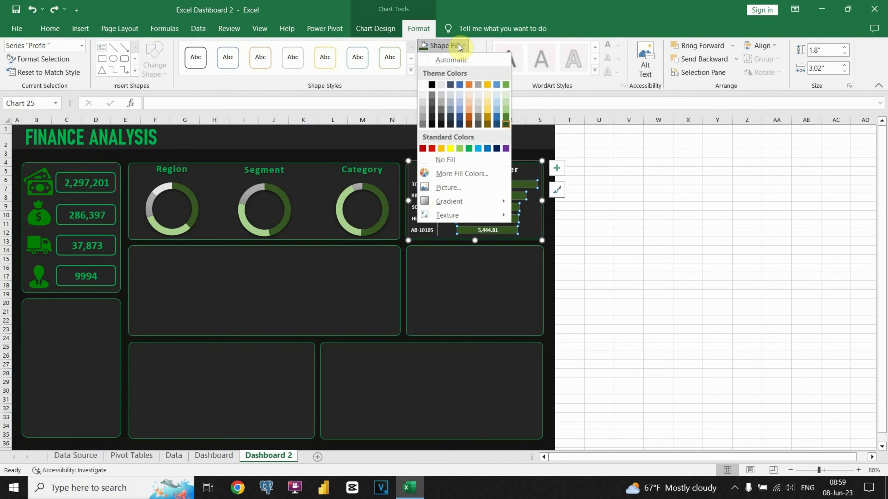
{"action": "left_click", "coordinate": [474, 47]}
{"action": "left_click", "coordinate": [460, 59]}
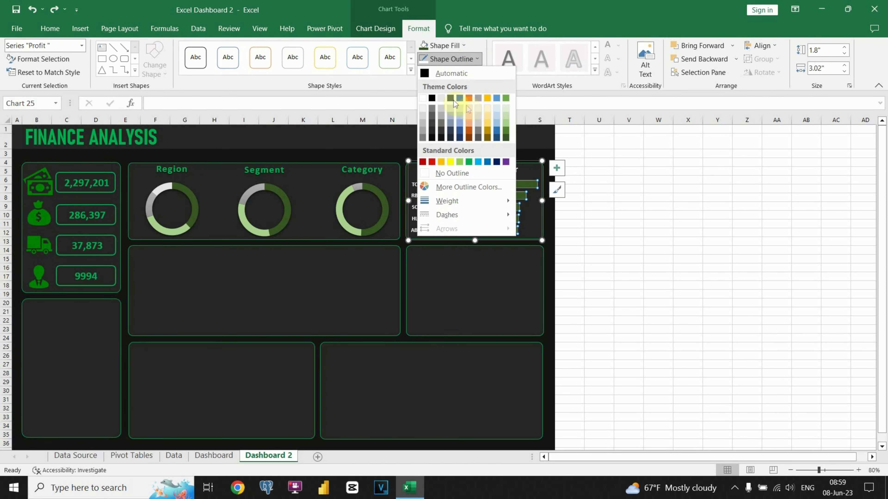
{"action": "left_click", "coordinate": [423, 99]}
{"action": "left_click", "coordinate": [567, 222]}
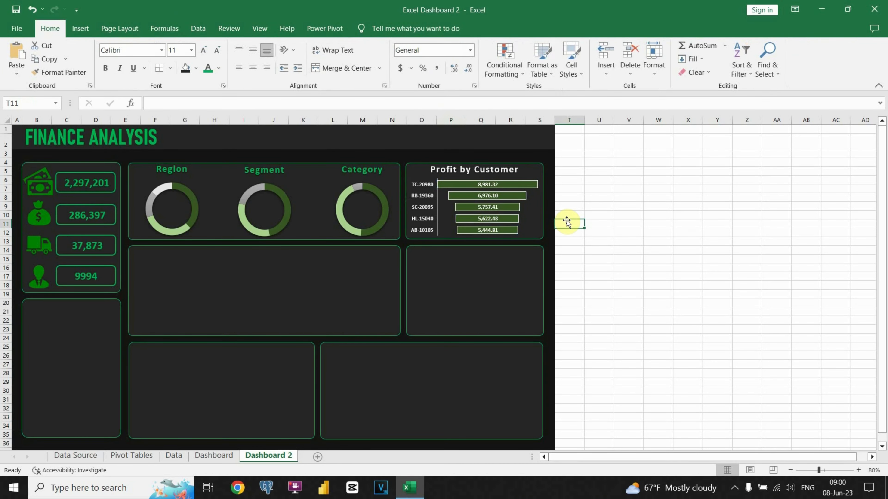
- Move the Profit by Mode bar chart from the Data sheet to the Dashboard 2 sheet
{"action": "left_click", "coordinate": [173, 456]}
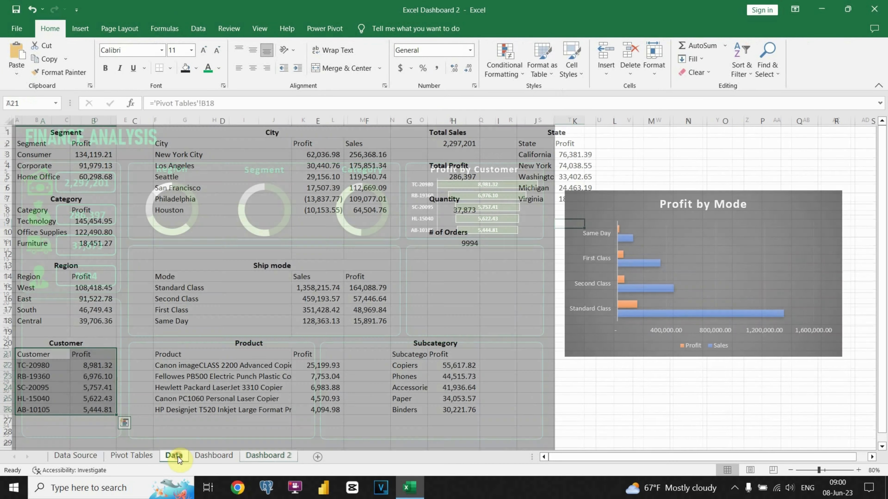
{"action": "left_click", "coordinate": [643, 198]}
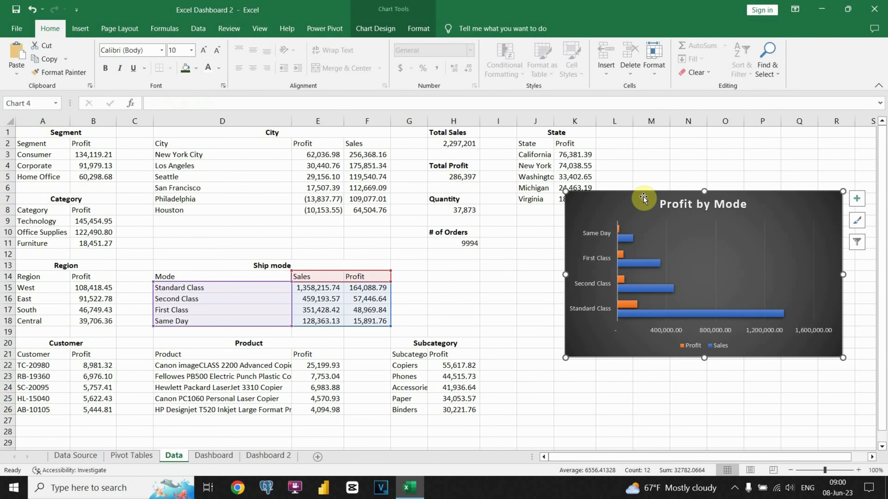
{"action": "key", "text": "Delete"}
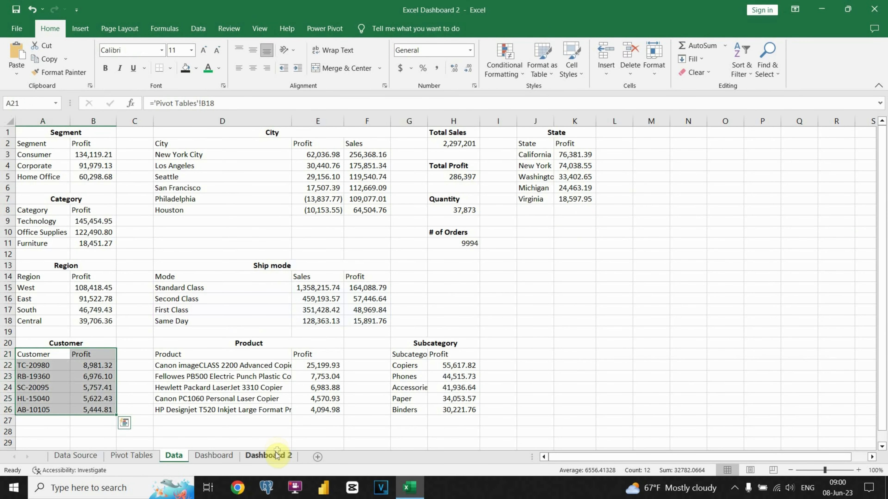
{"action": "left_click", "coordinate": [268, 455]}
{"action": "key", "text": "ctrl+v"}
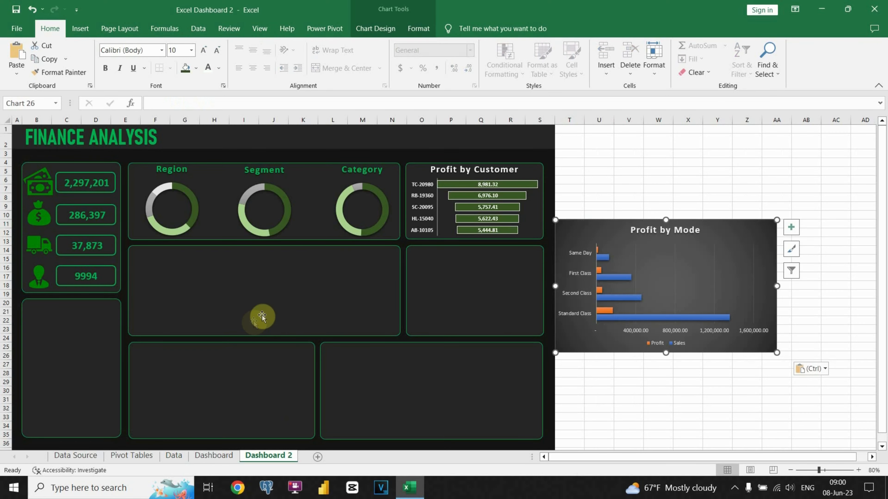
- Place the Profit by Mode chart over the empty panel below the KPI cards and narrow it to about 2.53" wide
{"action": "left_click_drag", "start_coordinate": [559, 226], "coordinate": [47, 308]}
{"action": "left_click_drag", "start_coordinate": [262, 369], "coordinate": [156, 385]}
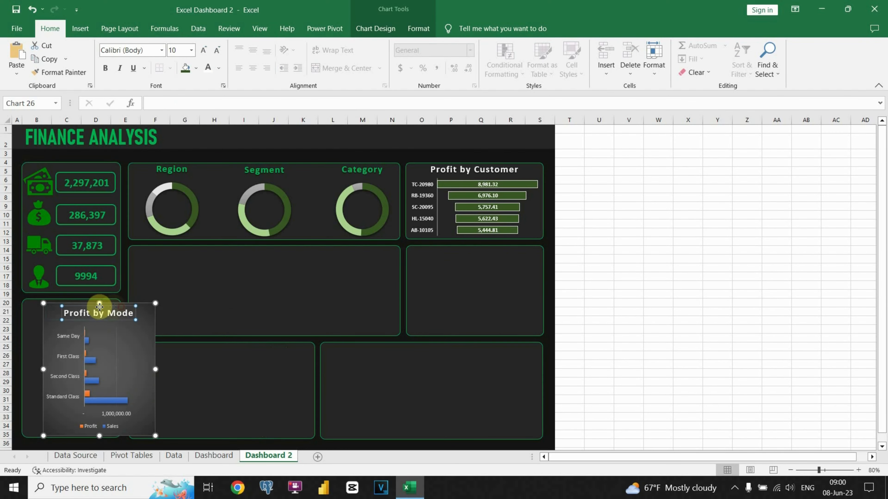
{"action": "left_click_drag", "start_coordinate": [122, 306], "coordinate": [96, 304]}
{"action": "left_click_drag", "start_coordinate": [72, 434], "coordinate": [72, 440]}
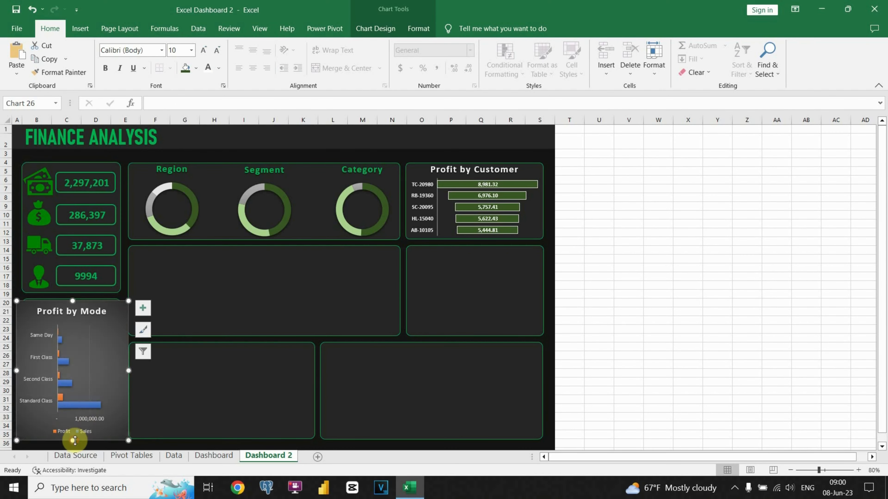
- Move the Profit by Mode legend to the top of the chart and trim the chart to about 3.1" high
{"action": "left_click", "coordinate": [147, 310]}
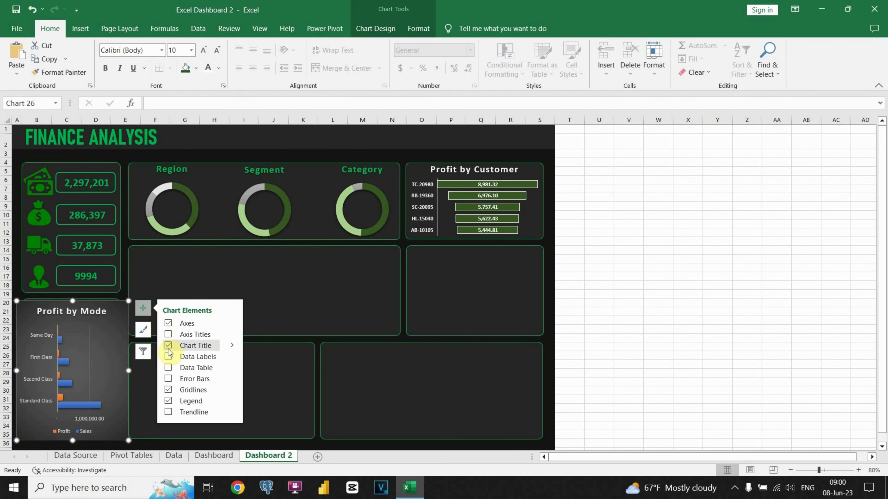
{"action": "left_click", "coordinate": [231, 400]}
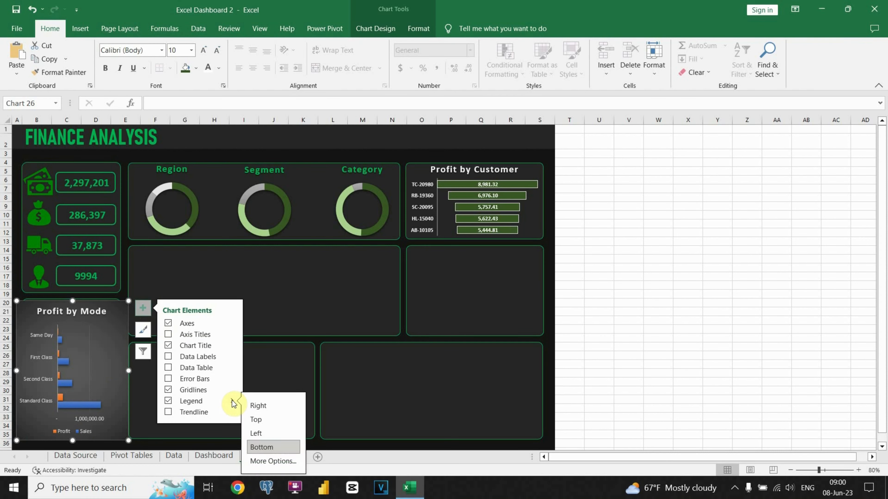
{"action": "left_click", "coordinate": [253, 419]}
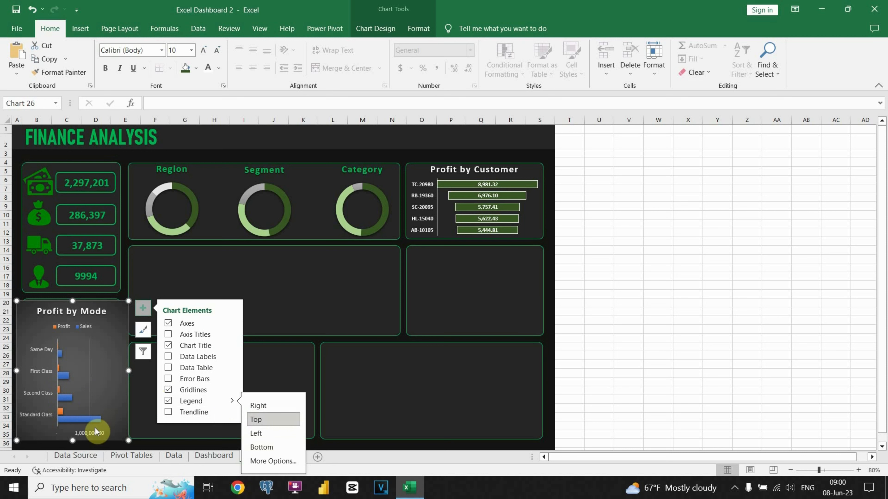
{"action": "left_click", "coordinate": [73, 440]}
{"action": "left_click_drag", "start_coordinate": [73, 440], "coordinate": [71, 438]}
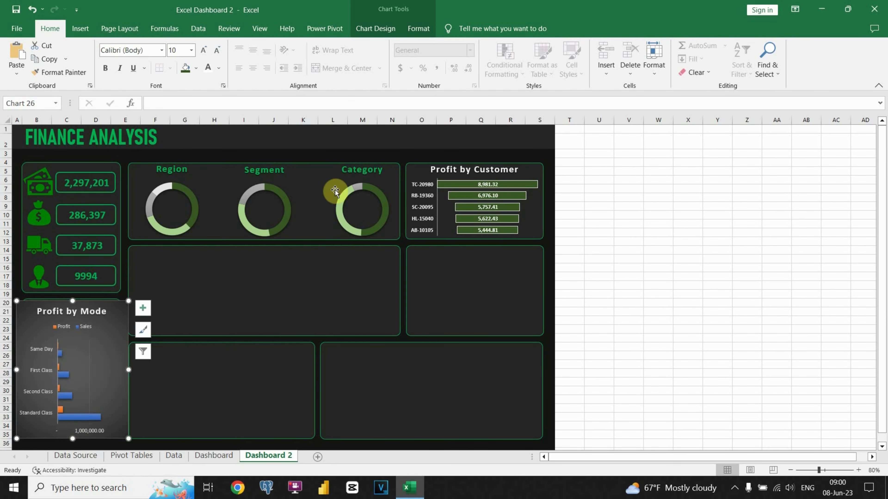
- Set the Profit by Mode chart area to No Fill
{"action": "left_click", "coordinate": [423, 31]}
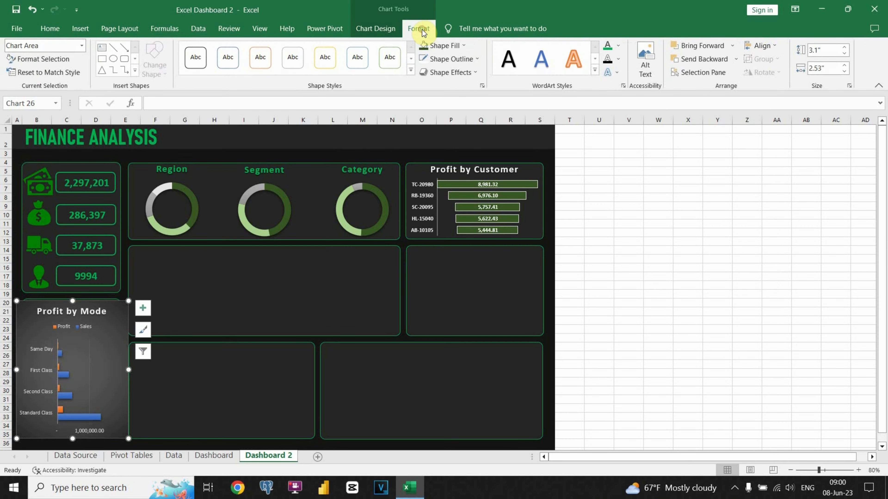
{"action": "left_click", "coordinate": [470, 48]}
{"action": "left_click", "coordinate": [441, 162]}
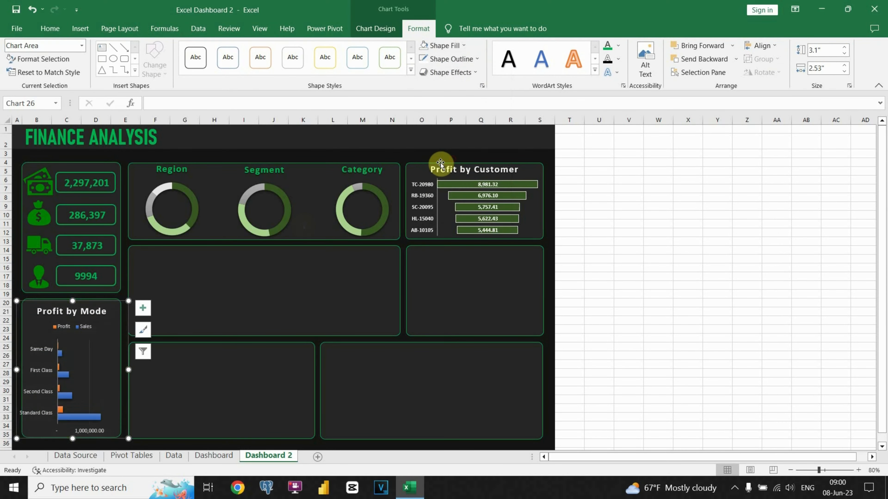
{"action": "left_click", "coordinate": [132, 444]}
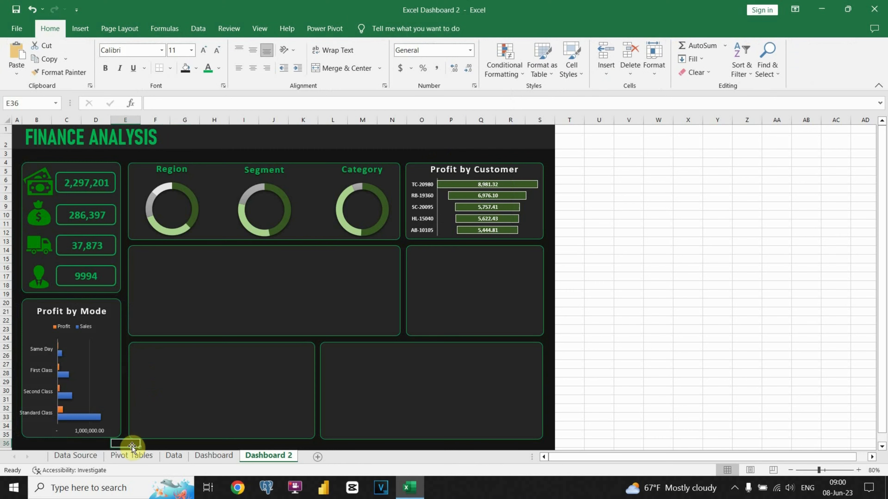
- Resize the Profit by Mode chart within its dashboard panel to about 3.17" high and 2.34" wide
{"action": "left_click", "coordinate": [101, 330]}
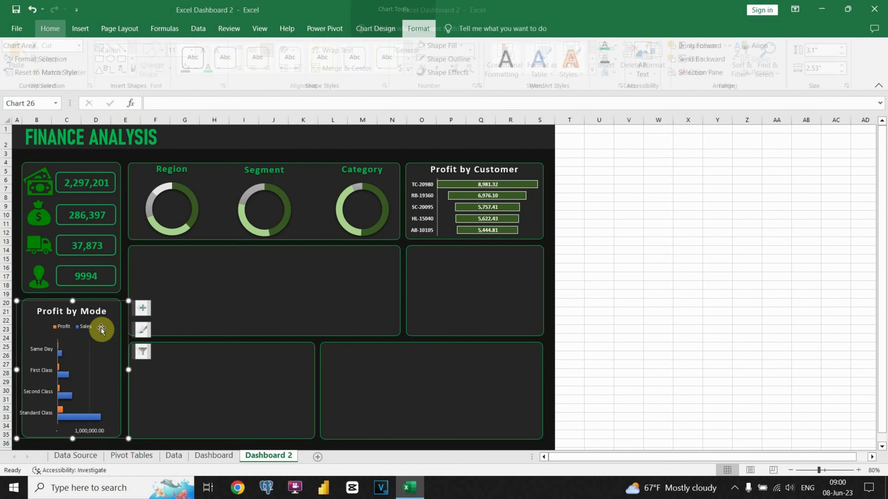
{"action": "left_click_drag", "start_coordinate": [18, 368], "coordinate": [25, 369]}
{"action": "left_click_drag", "start_coordinate": [76, 301], "coordinate": [77, 298]}
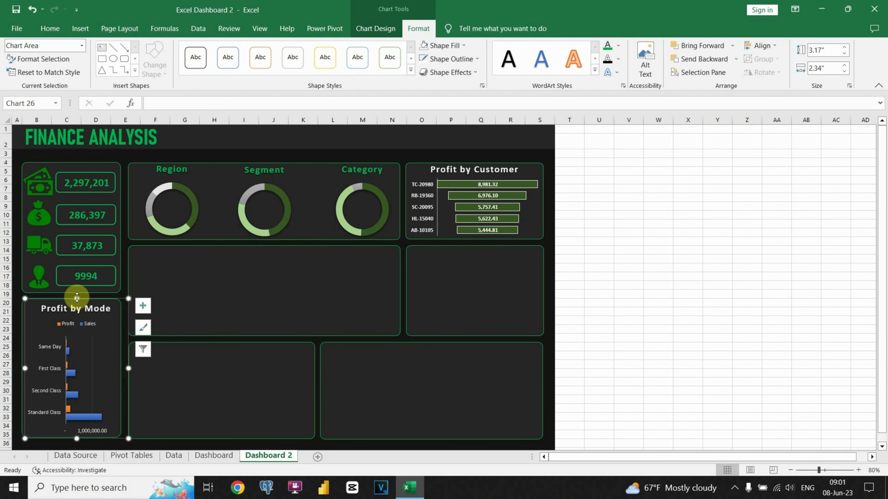
- Bold the value axis labels and the ship mode labels of the Profit by Mode chart
{"action": "left_click", "coordinate": [90, 433]}
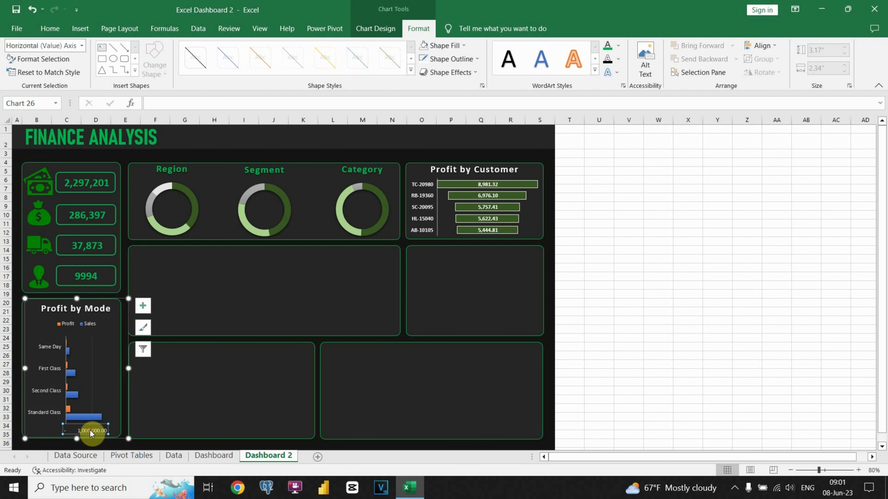
{"action": "left_click", "coordinate": [47, 30]}
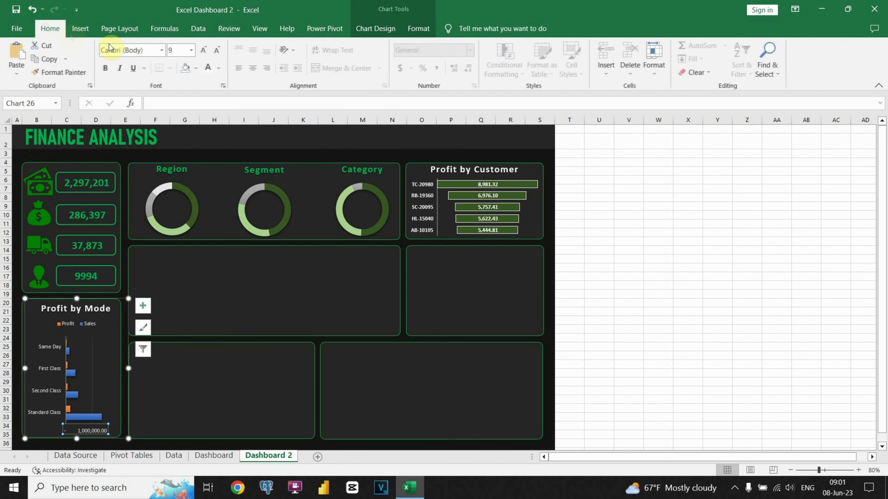
{"action": "left_click", "coordinate": [48, 369]}
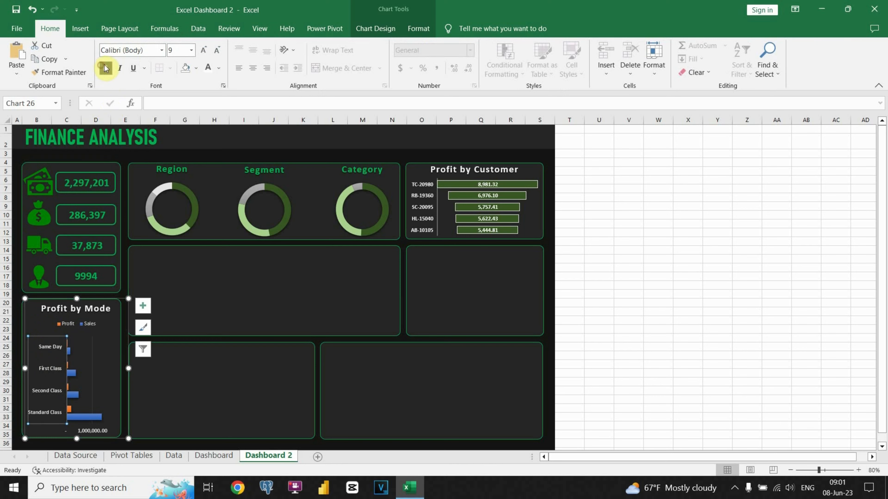
- Change the font colour of the Profit by Mode chart title to the standard green
{"action": "left_click", "coordinate": [74, 309]}
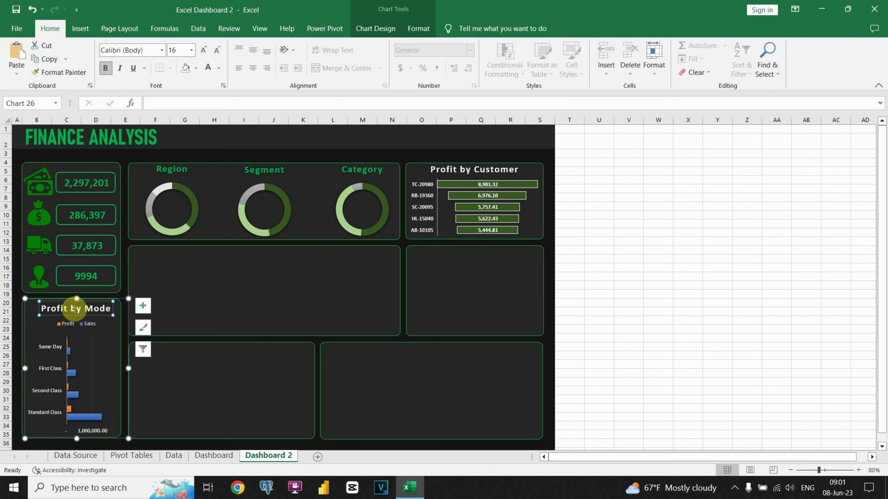
{"action": "double_click", "coordinate": [74, 309]}
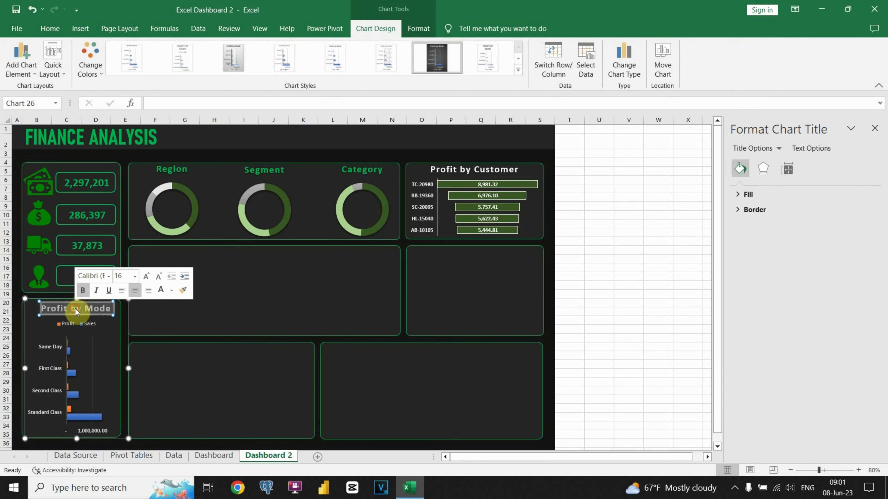
{"action": "left_click", "coordinate": [54, 28]}
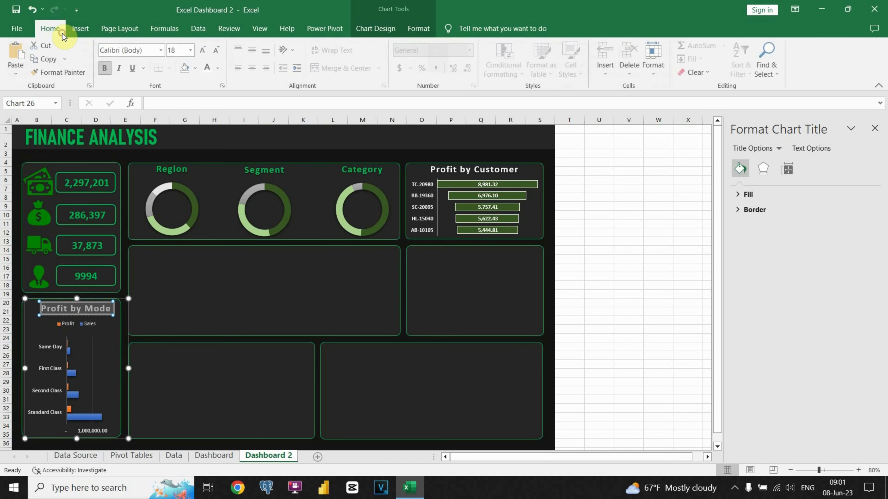
{"action": "left_click", "coordinate": [216, 68]}
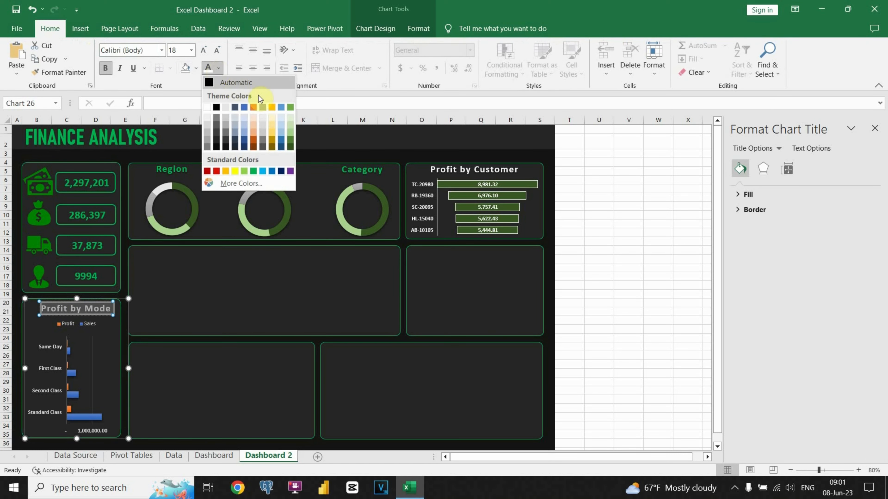
{"action": "left_click", "coordinate": [256, 171]}
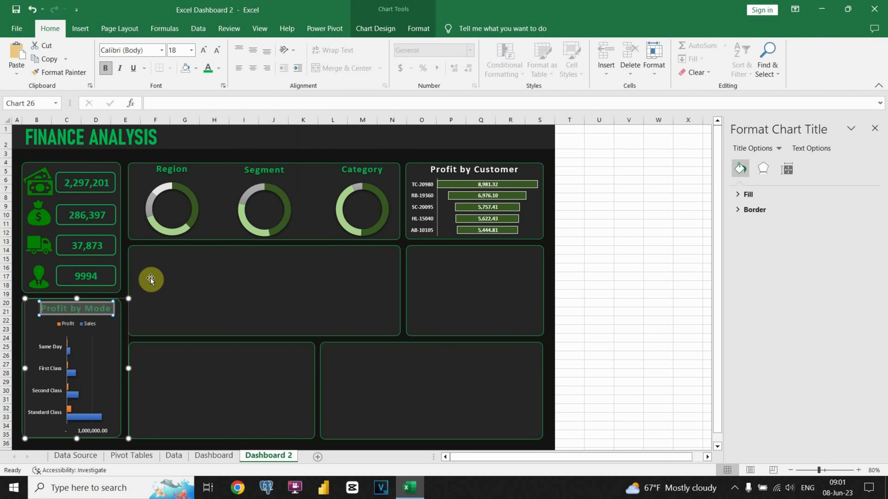
{"action": "left_click", "coordinate": [67, 325]}
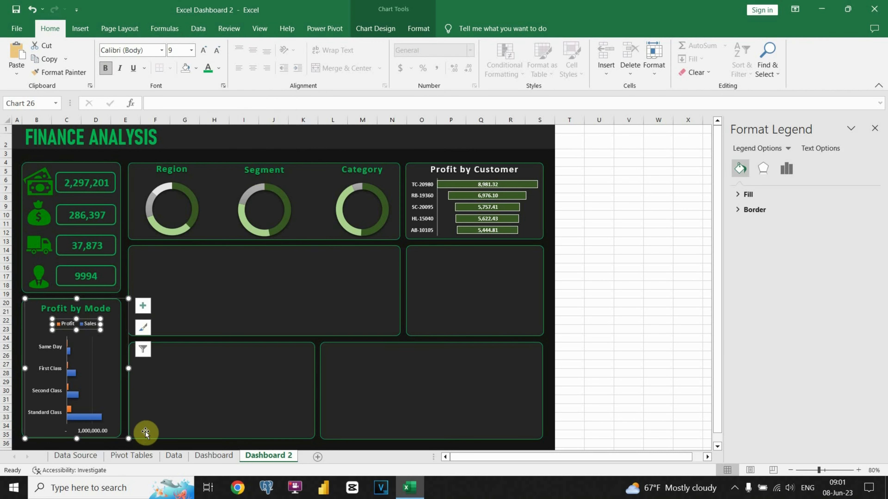
{"action": "left_click", "coordinate": [143, 443]}
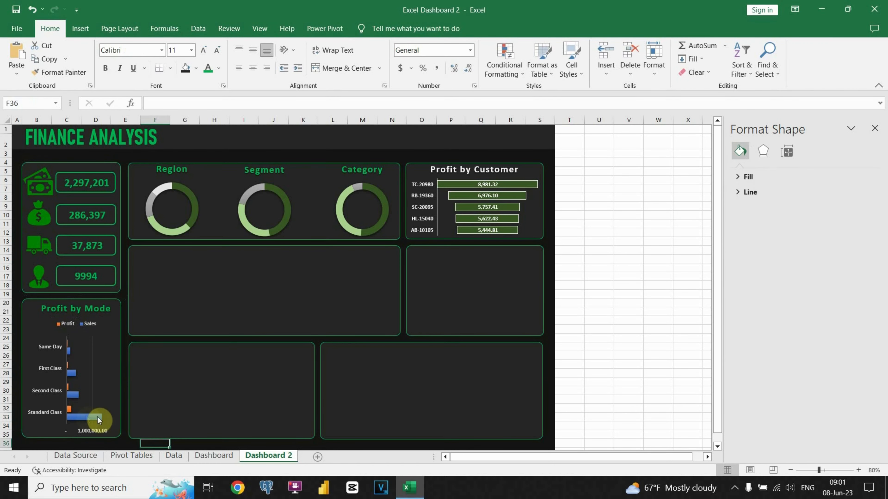
- Fill the Sales bars of the Profit by Mode chart with Green, Accent 6, Darker 50% and give them a white outline
{"action": "left_click", "coordinate": [80, 415]}
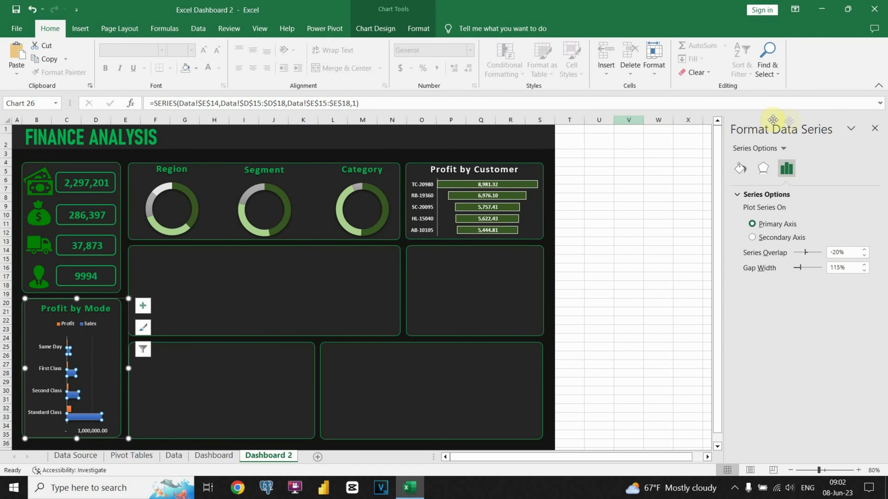
{"action": "left_click", "coordinate": [877, 133]}
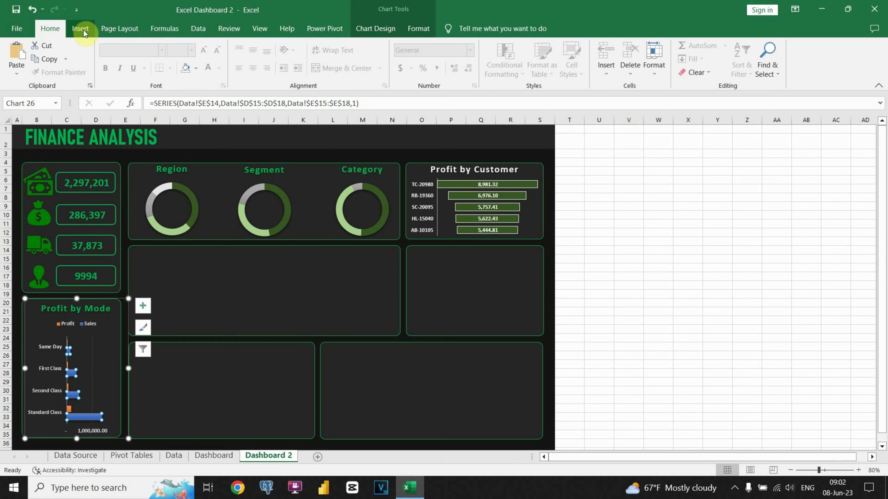
{"action": "left_click", "coordinate": [418, 30]}
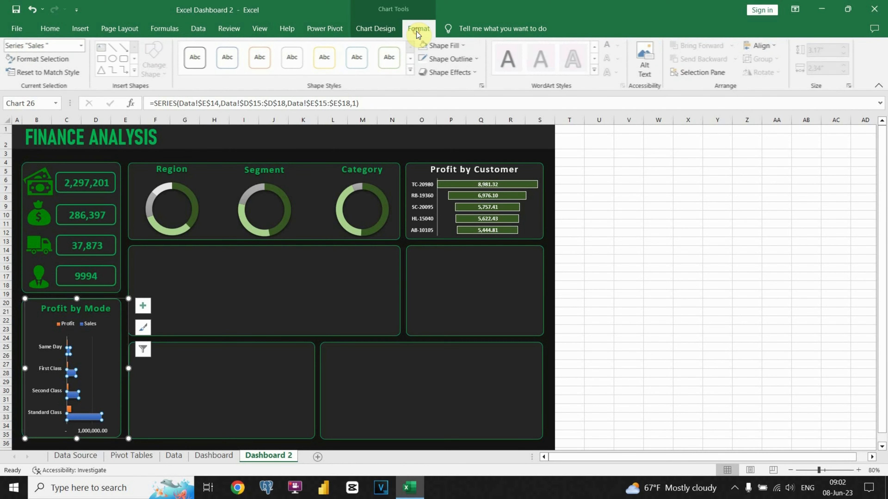
{"action": "left_click", "coordinate": [445, 45]}
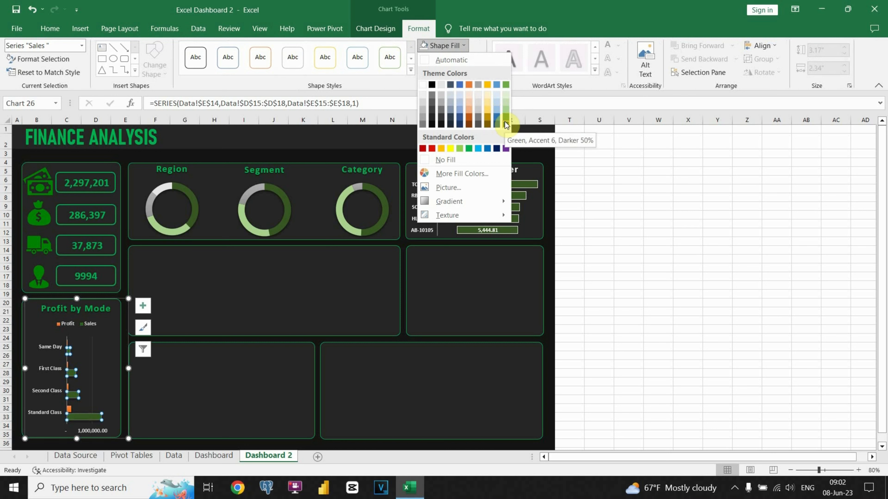
{"action": "left_click", "coordinate": [506, 125]}
{"action": "left_click", "coordinate": [454, 59]}
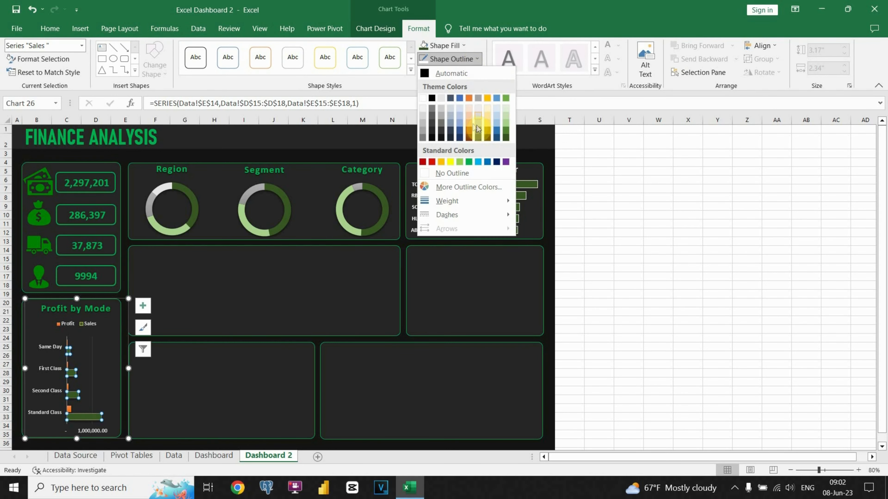
{"action": "left_click", "coordinate": [423, 99]}
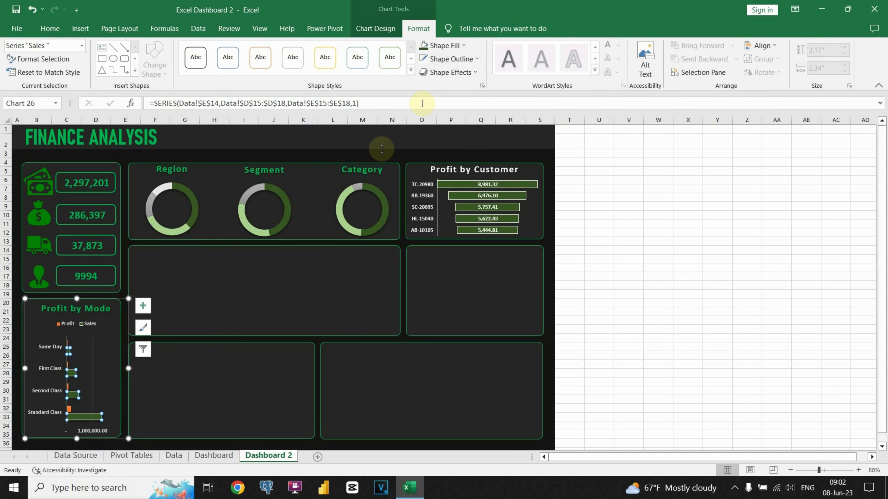
{"action": "left_click", "coordinate": [140, 446]}
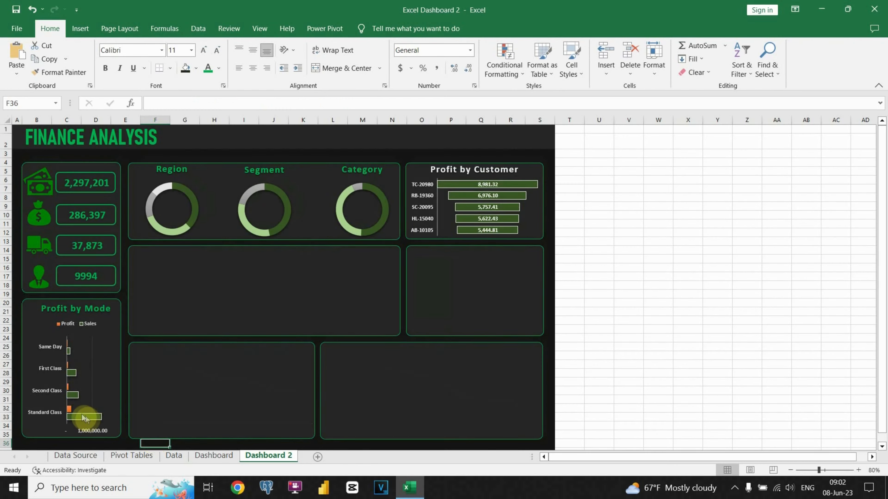
- Fill the Profit bars of the Profit by Mode chart with dark red and give them a white outline
{"action": "left_click", "coordinate": [69, 408]}
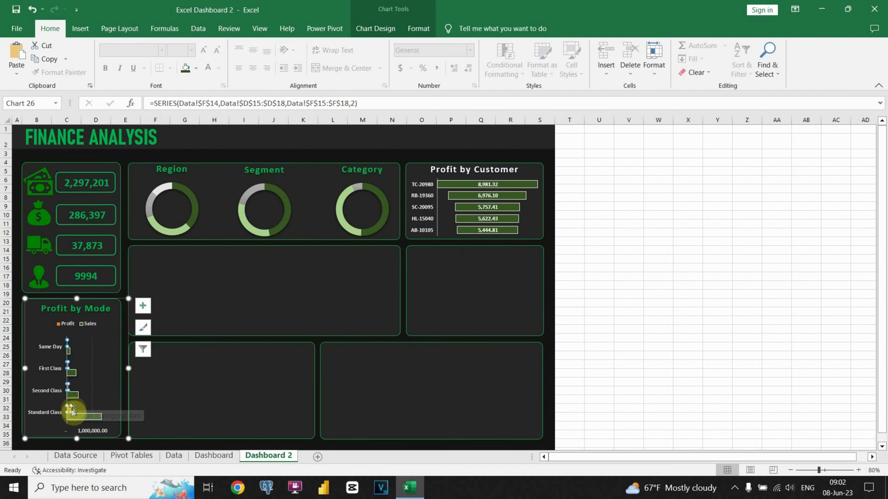
{"action": "left_click", "coordinate": [68, 409]}
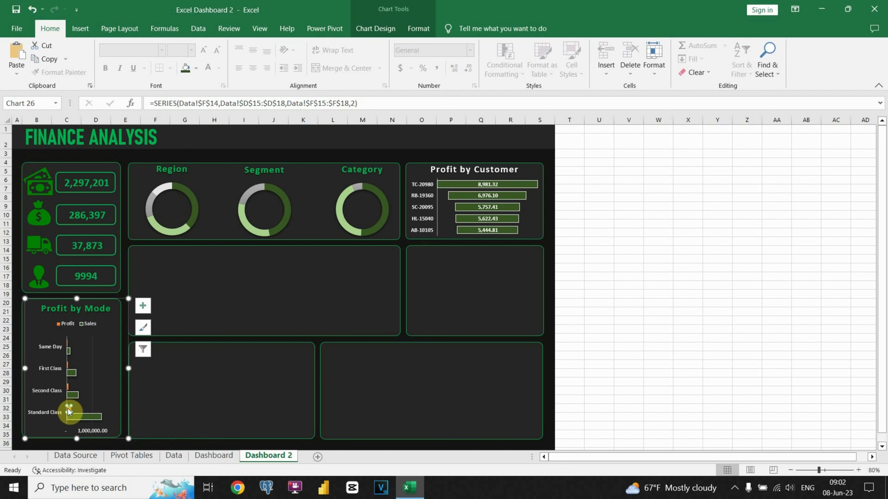
{"action": "left_click", "coordinate": [84, 418]}
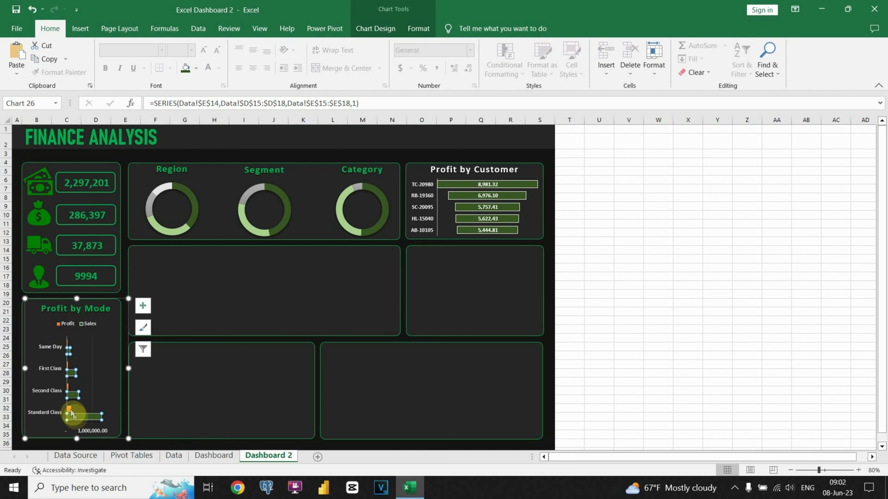
{"action": "left_click", "coordinate": [68, 412]}
{"action": "left_click", "coordinate": [70, 410]}
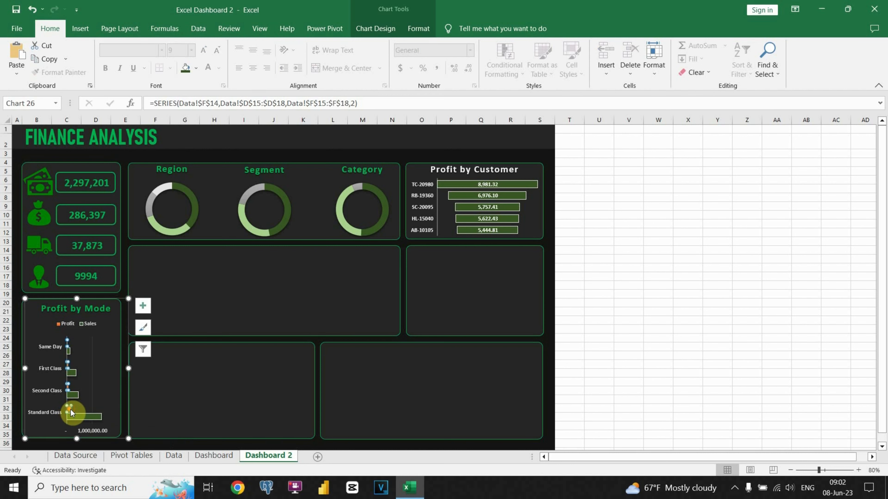
{"action": "left_click", "coordinate": [418, 28]}
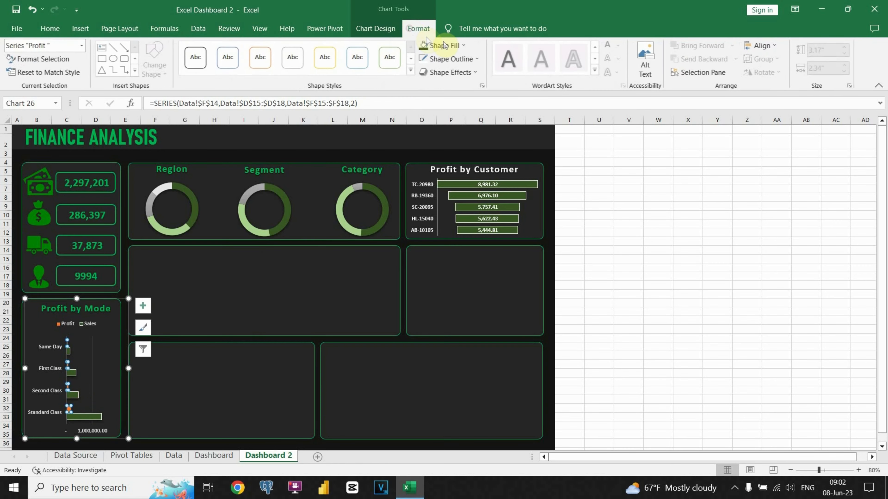
{"action": "left_click", "coordinate": [430, 45]}
{"action": "left_click", "coordinate": [422, 149]}
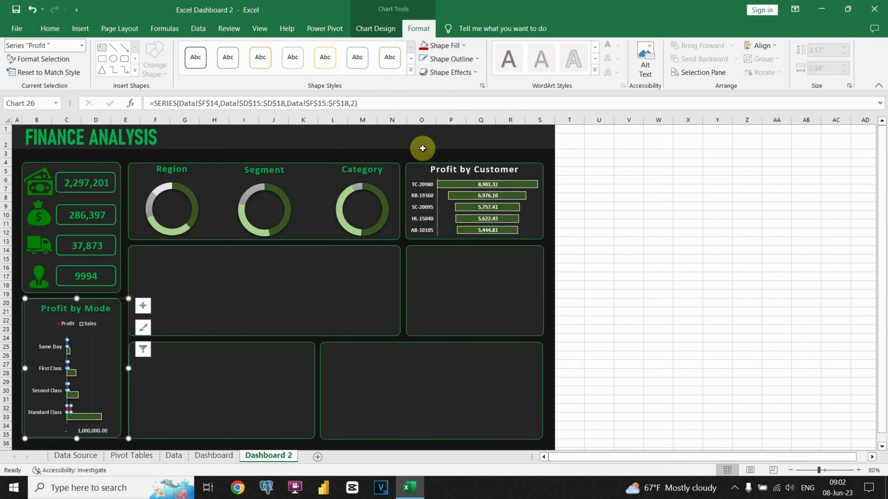
{"action": "left_click", "coordinate": [472, 59]}
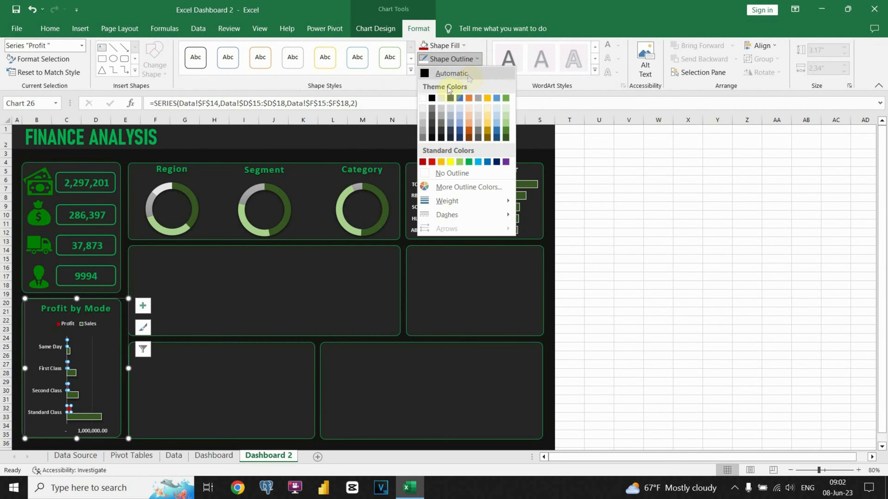
{"action": "left_click", "coordinate": [421, 98]}
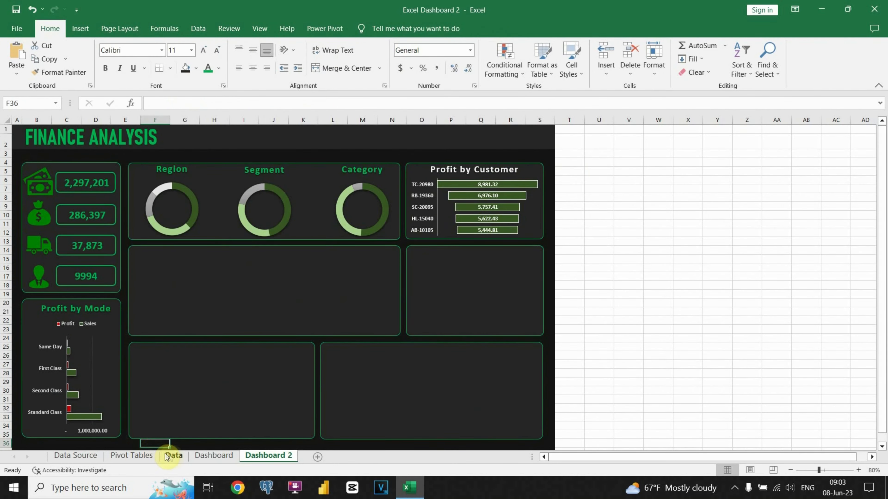
- Insert a 2-D stacked column chart from the City table (D2:F8) on the Data sheet and move it clear of that table
{"action": "left_click", "coordinate": [174, 456]}
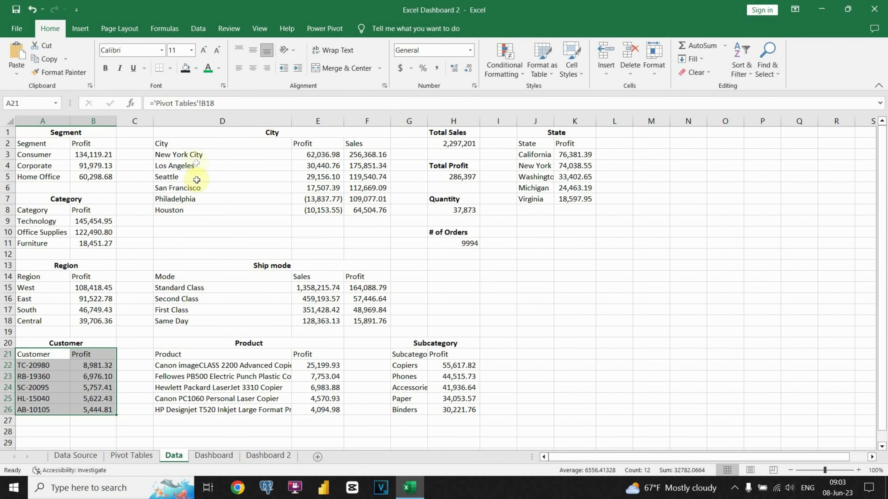
{"action": "left_click_drag", "start_coordinate": [186, 141], "coordinate": [368, 210]}
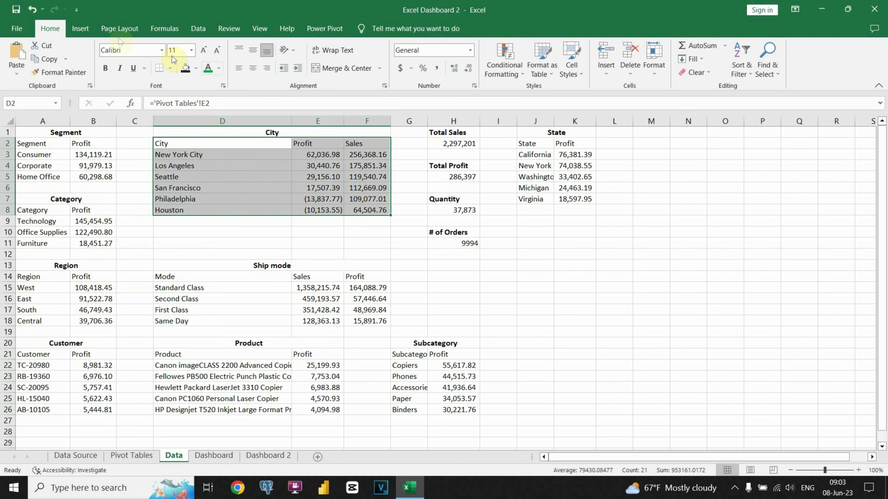
{"action": "left_click", "coordinate": [88, 29]}
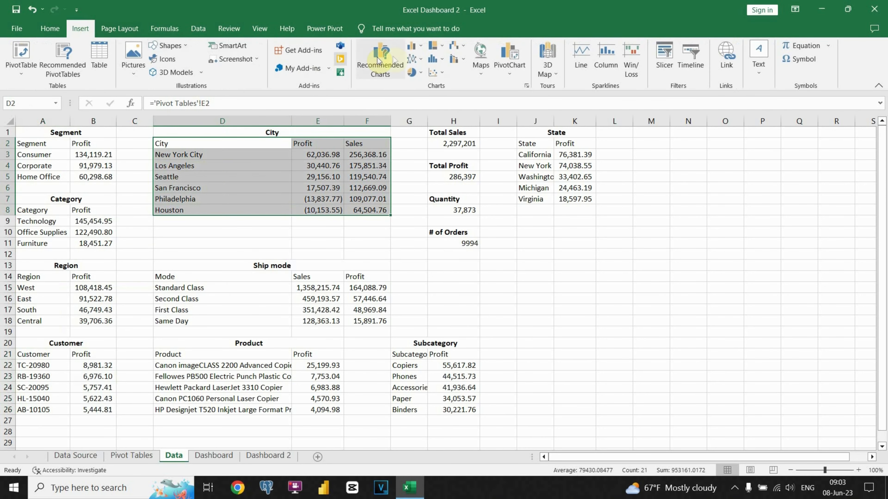
{"action": "left_click", "coordinate": [420, 47]}
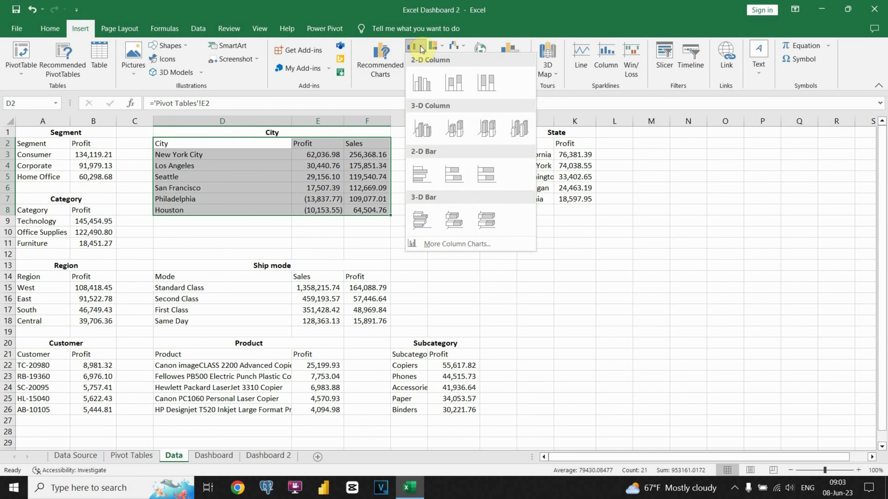
{"action": "left_click", "coordinate": [449, 81]}
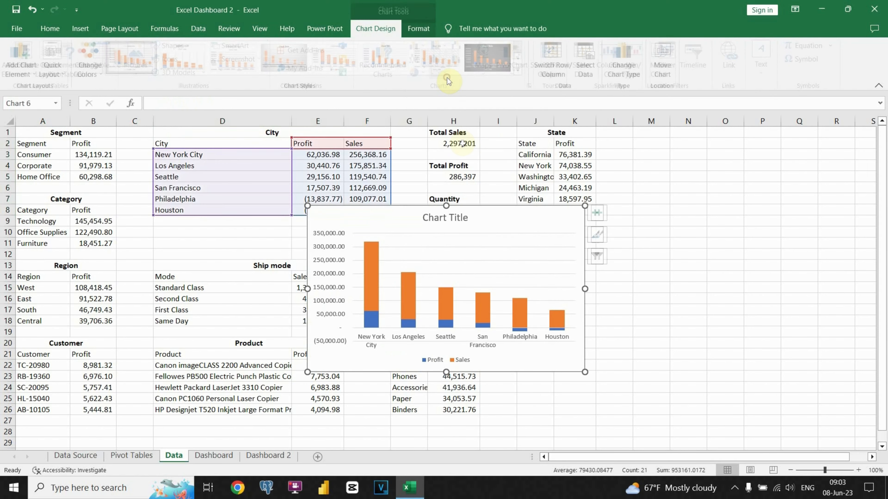
{"action": "left_click_drag", "start_coordinate": [484, 210], "coordinate": [636, 222]}
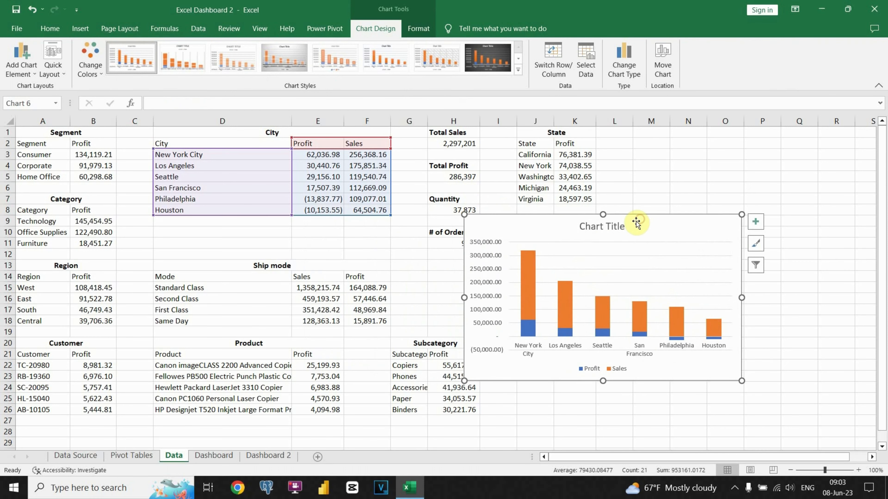
- Title the city chart "Proit & Sales by City" and apply the dark gradient chart style
{"action": "left_click", "coordinate": [614, 228]}
{"action": "type", "text": "Proit & Sales by City"}
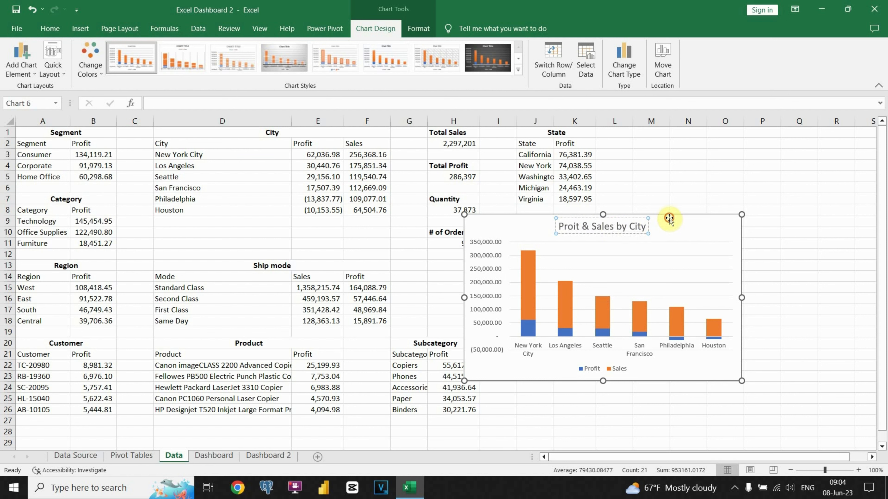
{"action": "left_click", "coordinate": [668, 218]}
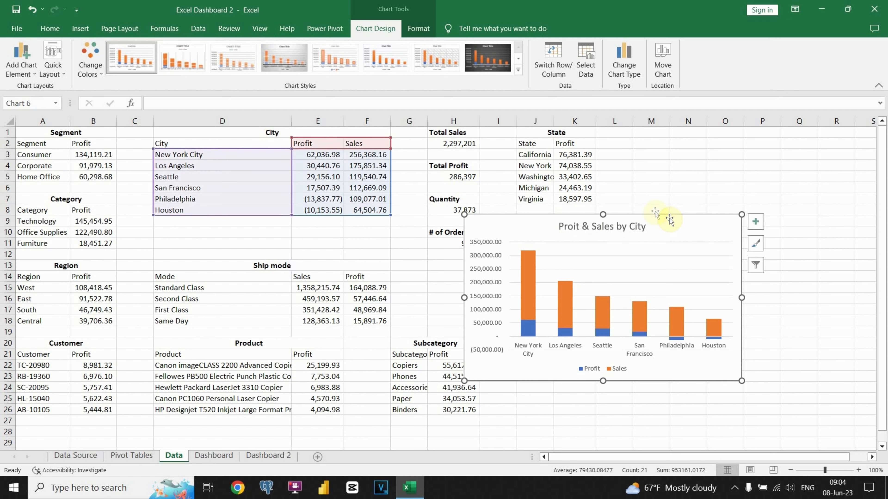
{"action": "left_click", "coordinate": [496, 63]}
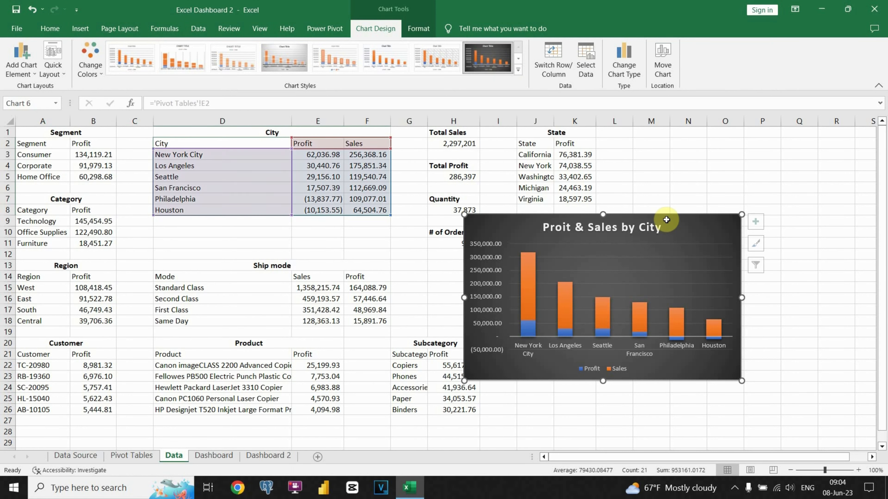
- Move the city chart to the Dashboard 2 sheet and fit it to the wide panel below Region, Segment and Category
{"action": "key", "text": "ctrl+x"}
{"action": "left_click", "coordinate": [269, 455]}
{"action": "key", "text": "ctrl+v"}
{"action": "left_click_drag", "start_coordinate": [280, 442], "coordinate": [266, 246]}
{"action": "left_click_drag", "start_coordinate": [349, 310], "coordinate": [402, 311]}
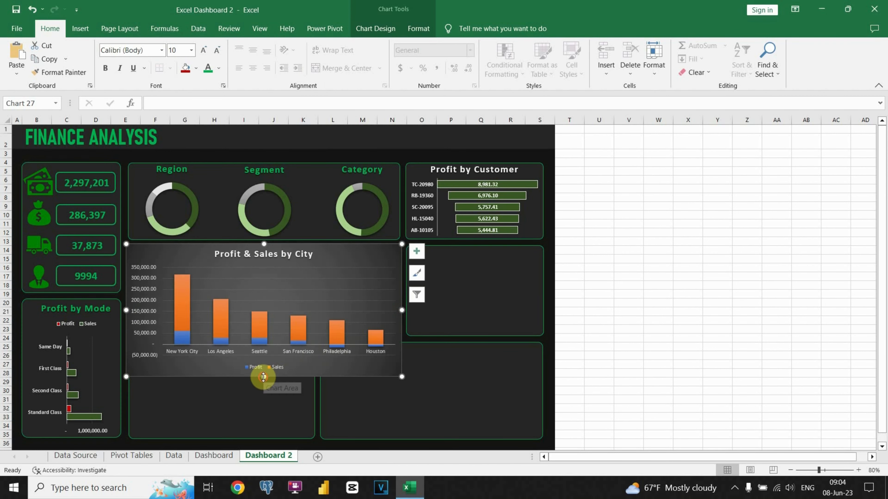
{"action": "left_click_drag", "start_coordinate": [264, 376], "coordinate": [264, 341]}
- Remove the legend from the Profit & Sales by City chart
{"action": "left_click", "coordinate": [263, 331]}
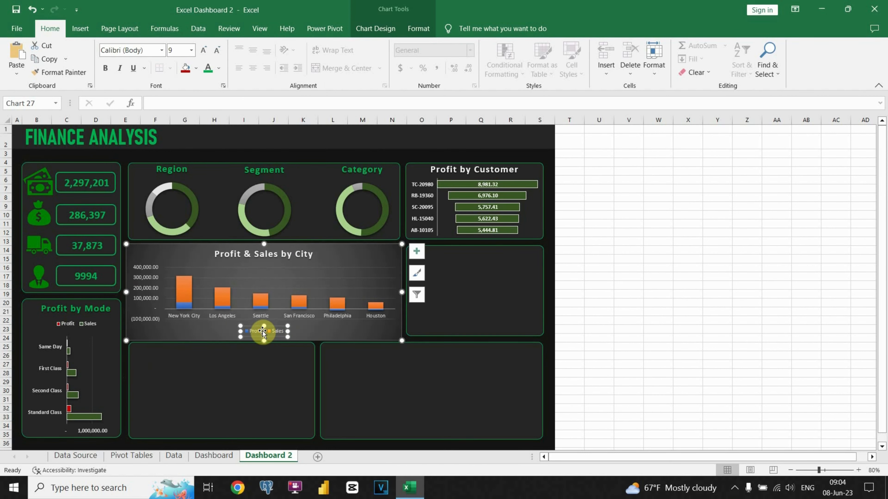
{"action": "left_click", "coordinate": [417, 251]}
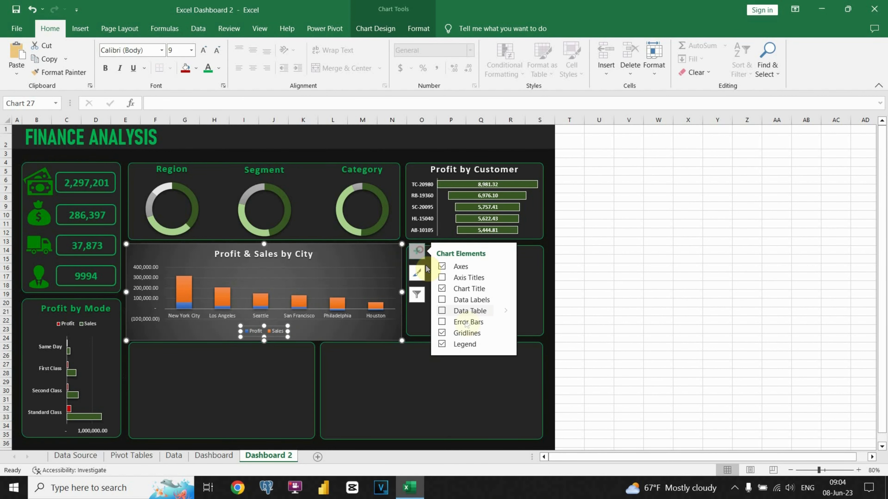
{"action": "left_click", "coordinate": [443, 344]}
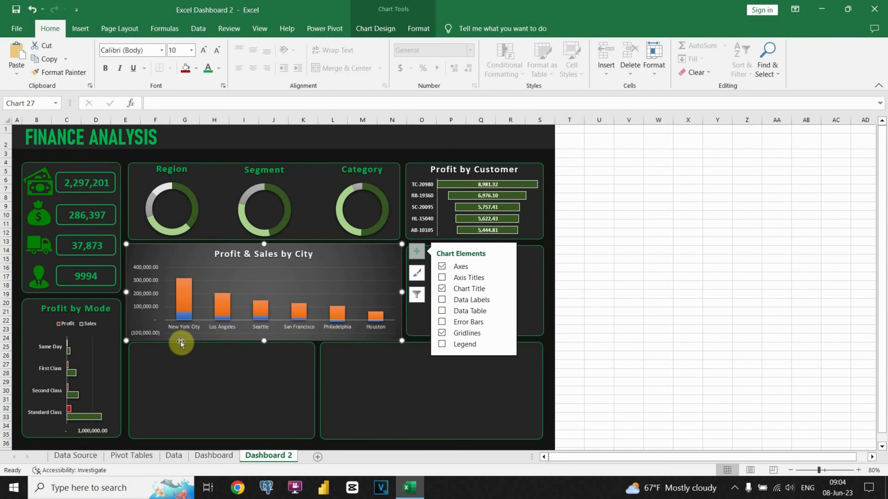
- Remove the gridlines and the background fill from the Profit & Sales by City chart
{"action": "left_click", "coordinate": [443, 333]}
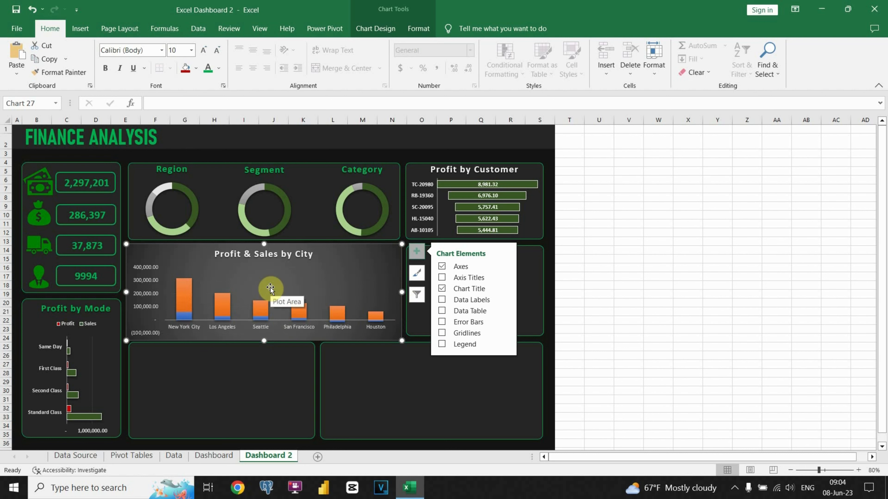
{"action": "left_click", "coordinate": [419, 30]}
{"action": "left_click", "coordinate": [463, 45]}
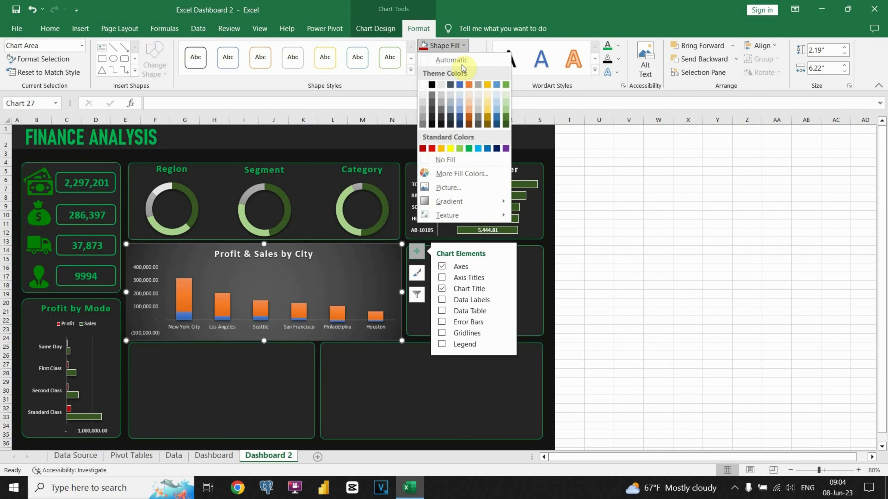
{"action": "left_click", "coordinate": [449, 161]}
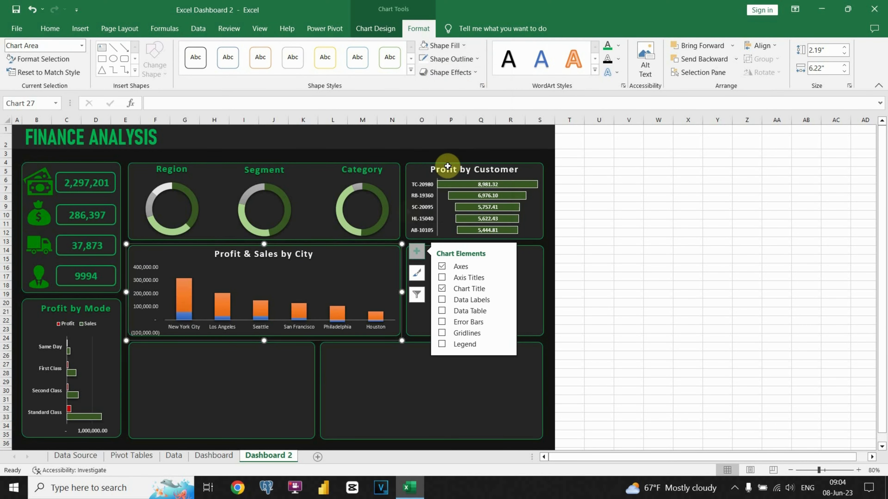
- Shorten the Profit & Sales by City chart to about 2.1" high inside its panel and colour its title green
{"action": "left_click", "coordinate": [320, 301]}
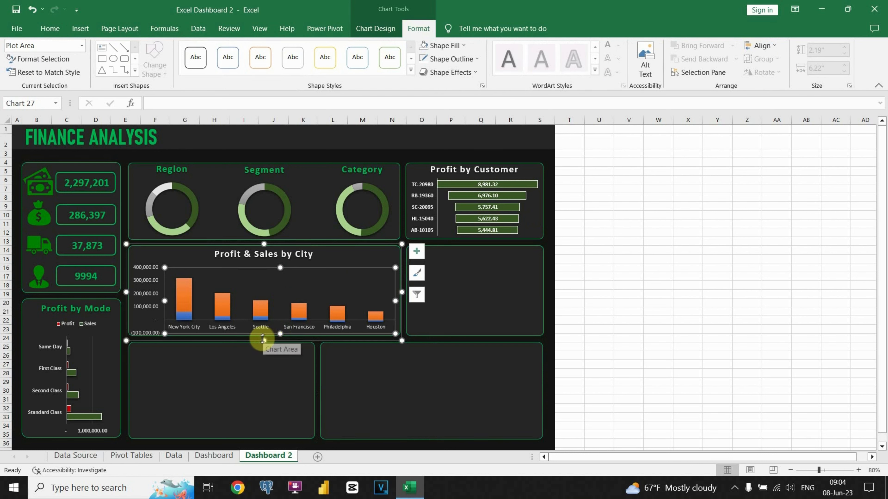
{"action": "left_click_drag", "start_coordinate": [262, 340], "coordinate": [264, 336]}
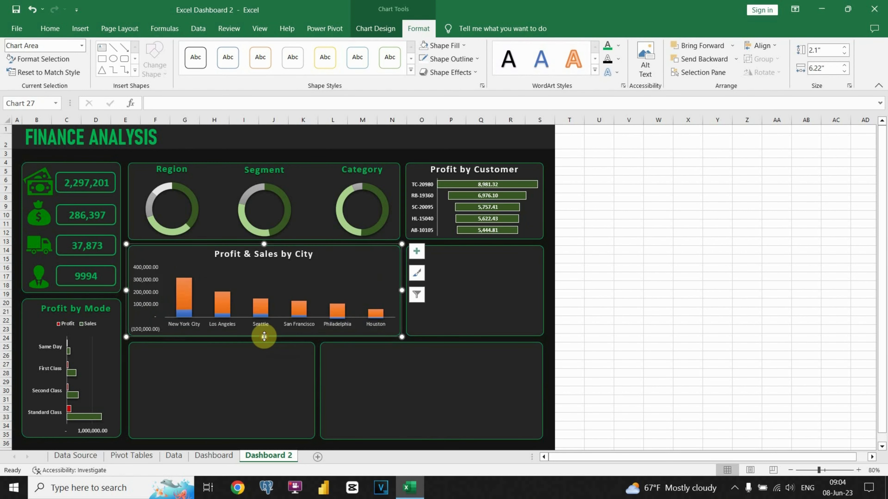
{"action": "double_click", "coordinate": [247, 256]}
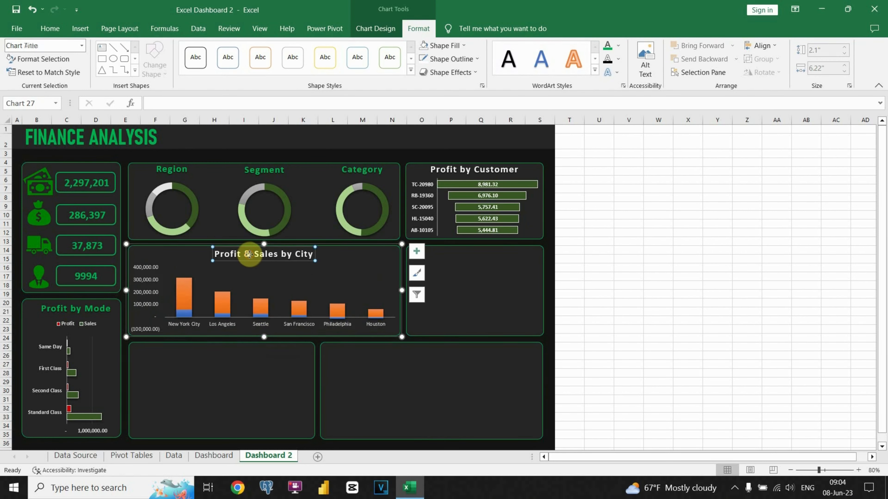
{"action": "double_click", "coordinate": [248, 255]}
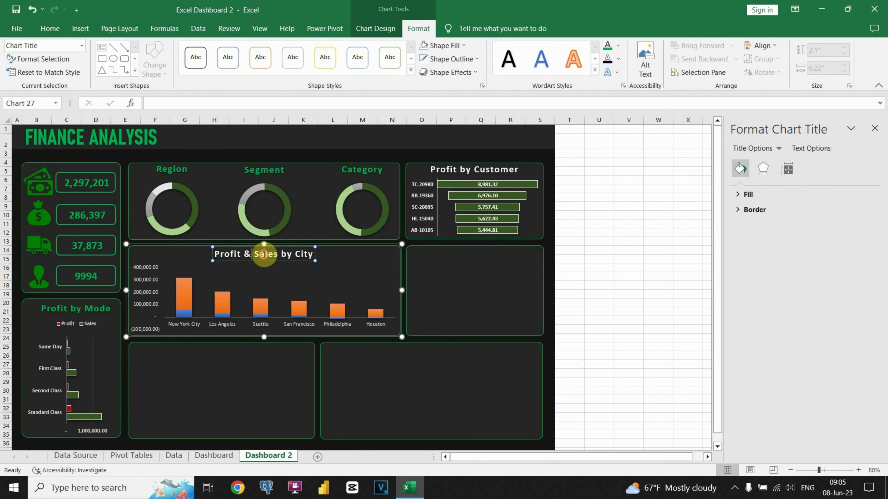
{"action": "triple_click", "coordinate": [264, 255]}
{"action": "left_click", "coordinate": [350, 237]}
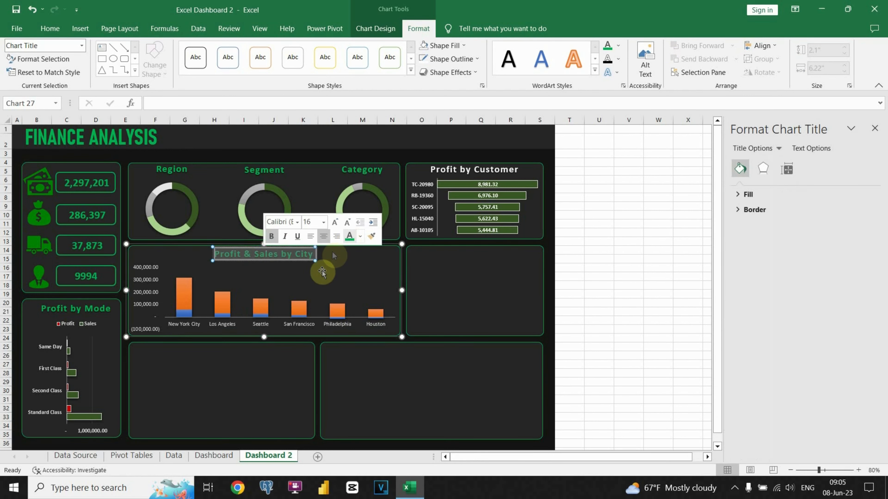
- Fill the Sales series of the city chart with dark green and the Profit series with red
{"action": "left_click", "coordinate": [303, 311]}
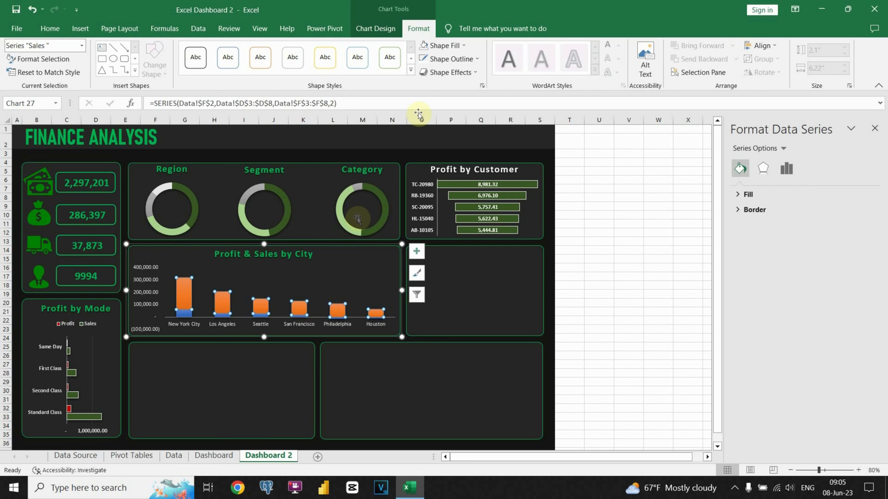
{"action": "left_click", "coordinate": [451, 45]}
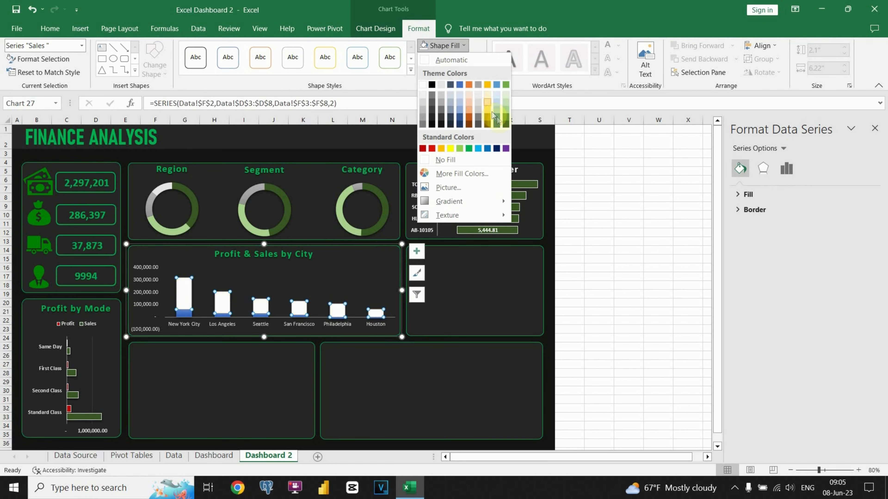
{"action": "left_click", "coordinate": [505, 117]}
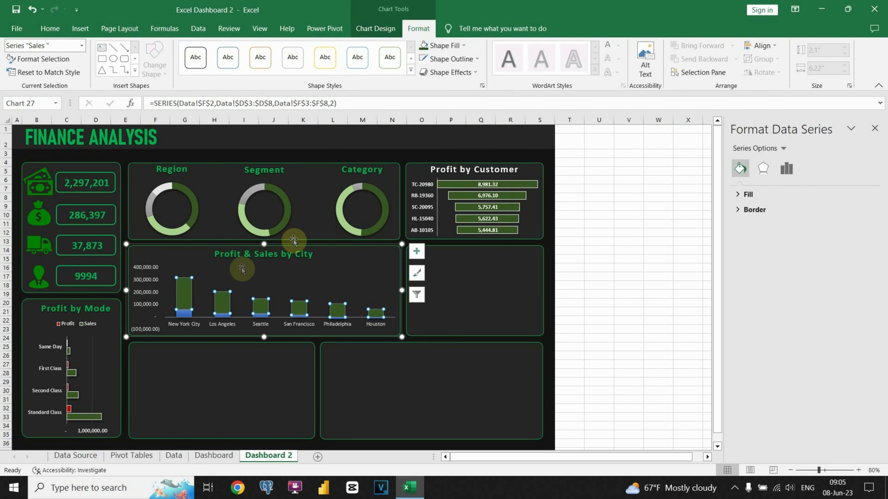
{"action": "left_click", "coordinate": [184, 312]}
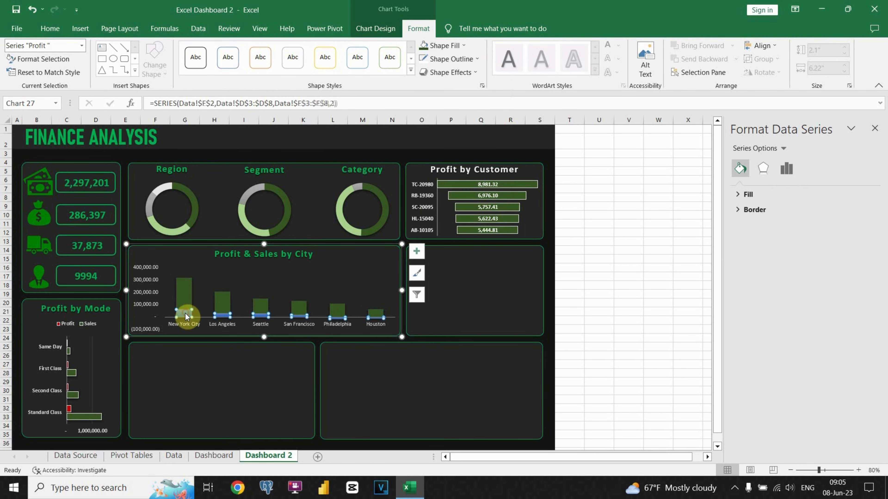
{"action": "left_click", "coordinate": [458, 60]}
{"action": "left_click", "coordinate": [441, 46]}
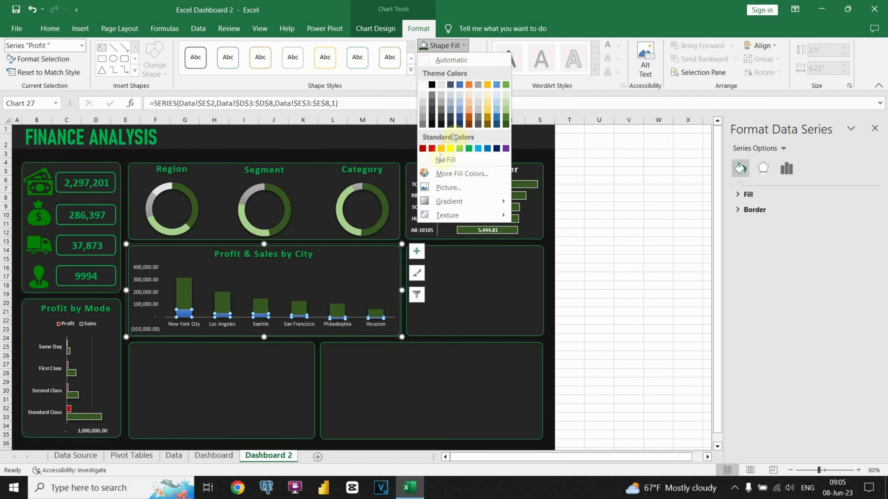
{"action": "left_click", "coordinate": [431, 148]}
- Give both the Sales and Profit series in the city chart a white outline
{"action": "left_click", "coordinate": [183, 293]}
{"action": "left_click", "coordinate": [471, 59]}
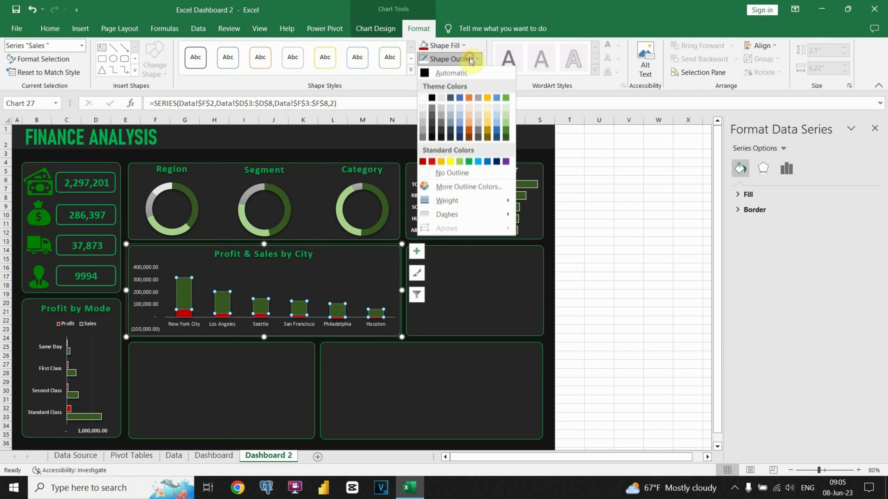
{"action": "left_click", "coordinate": [426, 98]}
{"action": "left_click", "coordinate": [184, 313]}
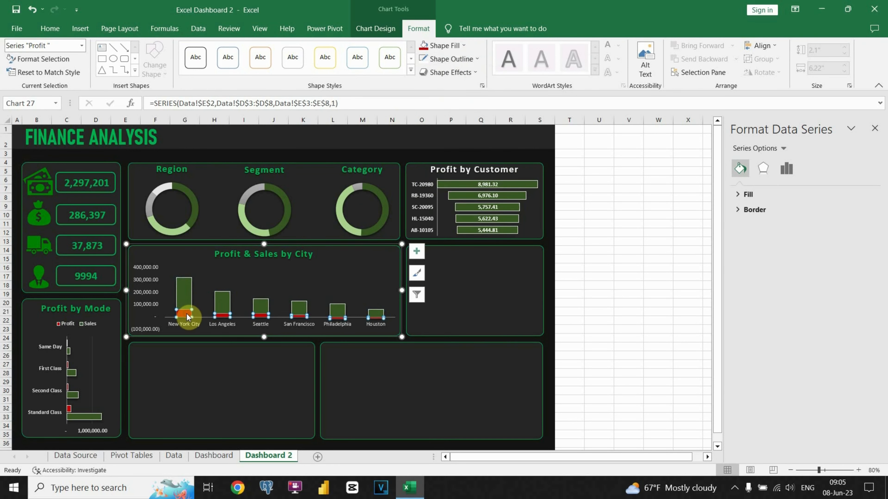
{"action": "left_click", "coordinate": [462, 58]}
{"action": "left_click", "coordinate": [424, 99]}
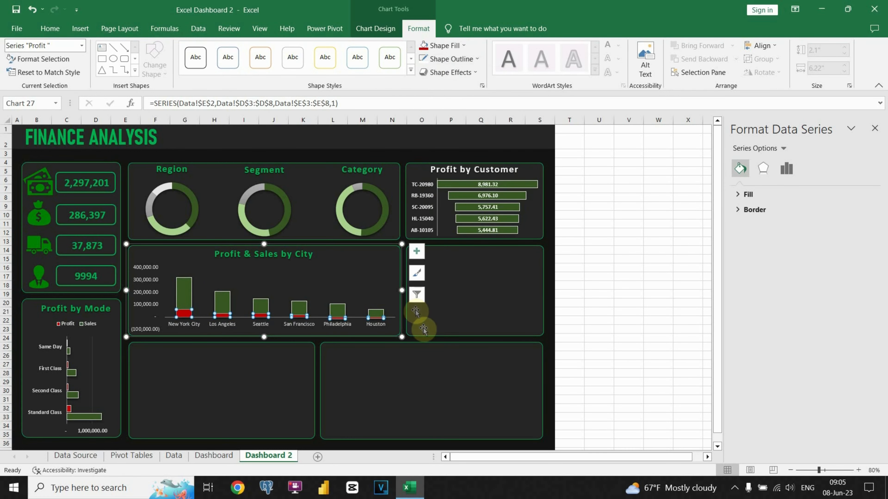
{"action": "left_click", "coordinate": [564, 337]}
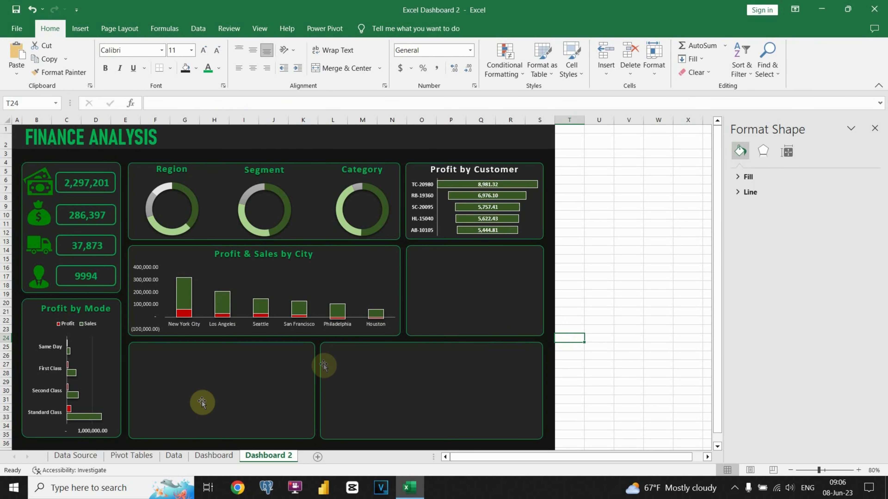
- Insert a treemap chart from the State table (J2:K7) on the Data sheet and shift it slightly up over the tables
{"action": "left_click", "coordinate": [172, 455]}
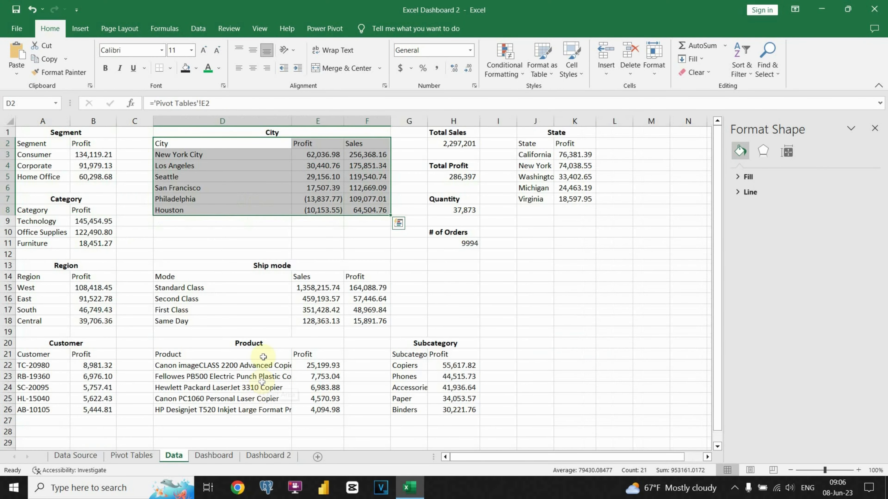
{"action": "left_click_drag", "start_coordinate": [525, 151], "coordinate": [574, 189]}
{"action": "left_click_drag", "start_coordinate": [532, 144], "coordinate": [577, 199]}
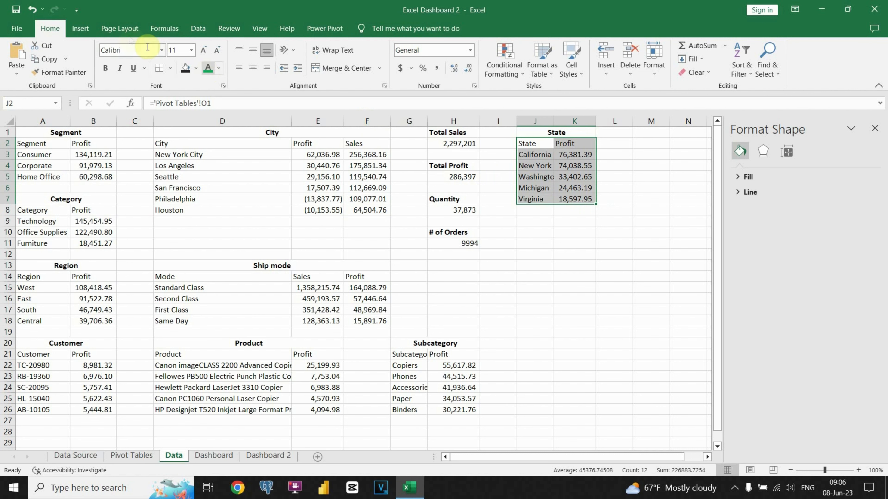
{"action": "left_click", "coordinate": [81, 28]}
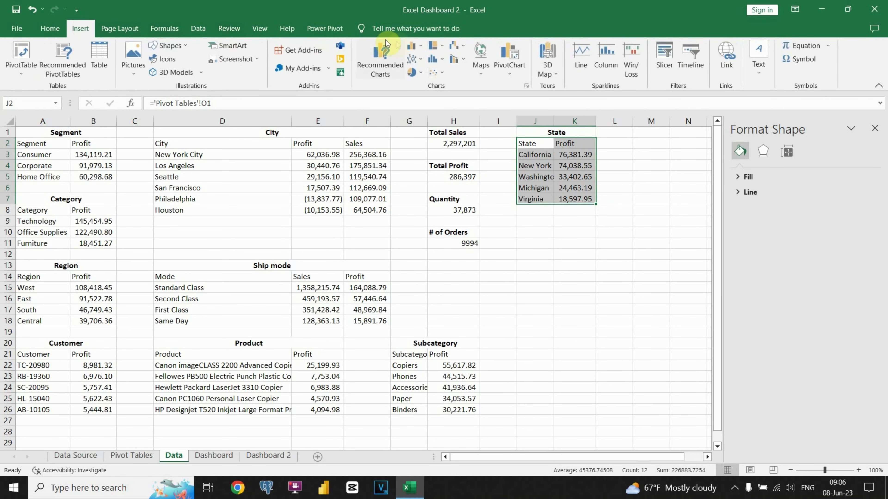
{"action": "left_click", "coordinate": [436, 47]}
{"action": "left_click", "coordinate": [441, 81]}
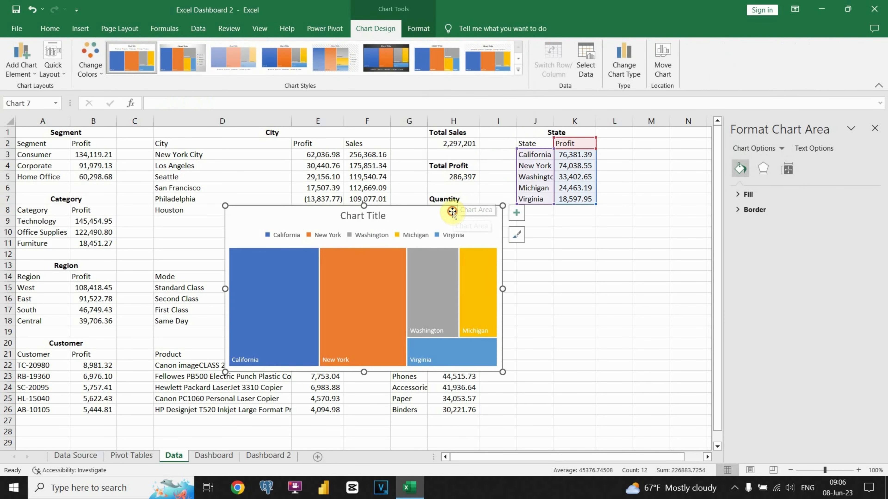
{"action": "left_click_drag", "start_coordinate": [451, 211], "coordinate": [494, 184]}
- Apply the dark gradient chart style to the treemap and title it "Profit by State"
{"action": "left_click", "coordinate": [389, 50]}
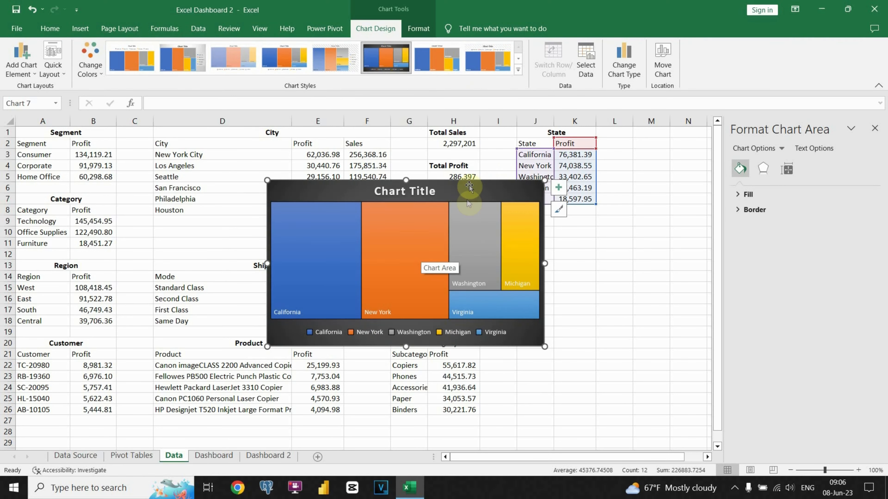
{"action": "left_click", "coordinate": [419, 193]}
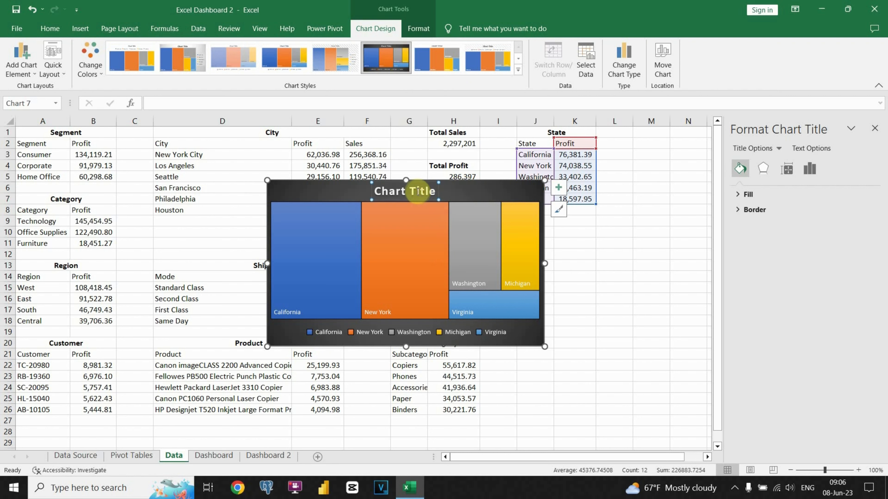
{"action": "triple_click", "coordinate": [416, 191]}
{"action": "type", "text": "Profit by State"}
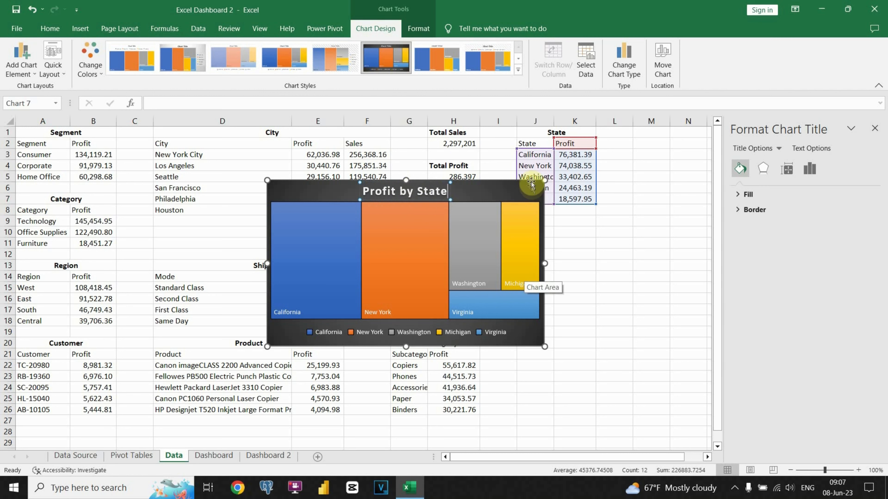
- Remove the legend from the Profit by State treemap
{"action": "left_click", "coordinate": [524, 192]}
{"action": "left_click", "coordinate": [558, 189]}
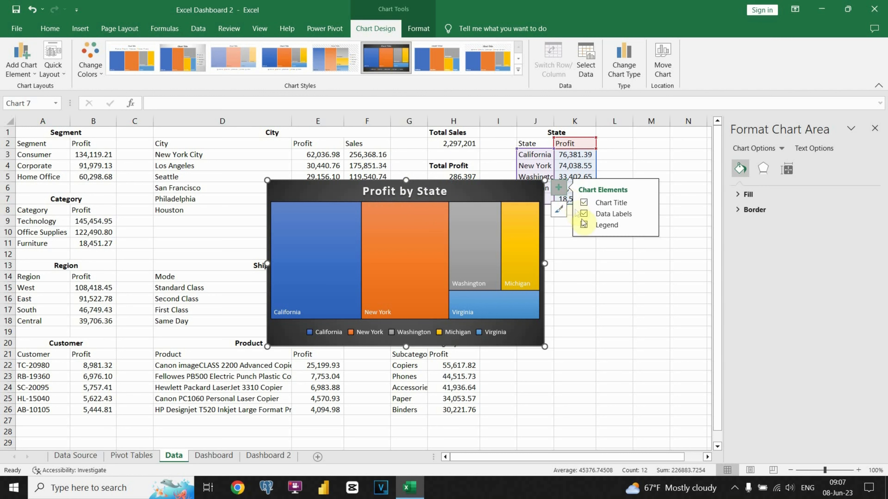
{"action": "left_click", "coordinate": [584, 225]}
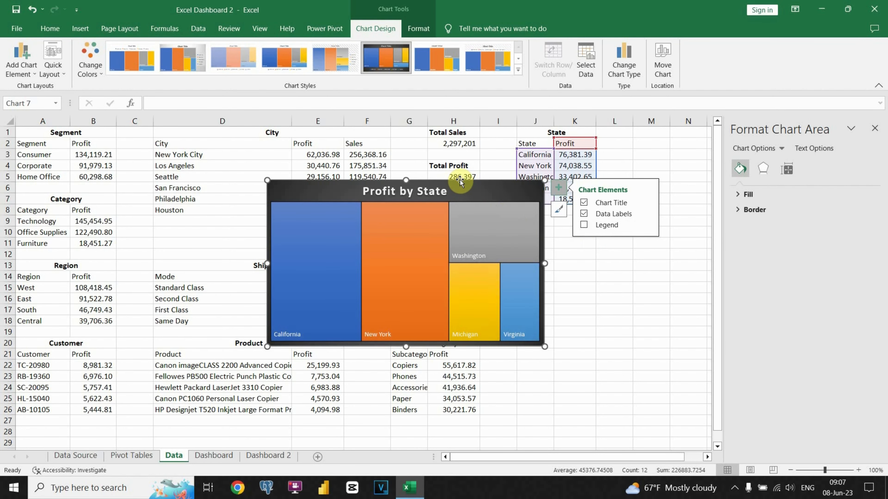
- Move the Profit by State treemap to the Dashboard 2 sheet and fit it to the panel below Profit by Customer, about 2.04" by 3.12"
{"action": "key", "text": "ctrl+x"}
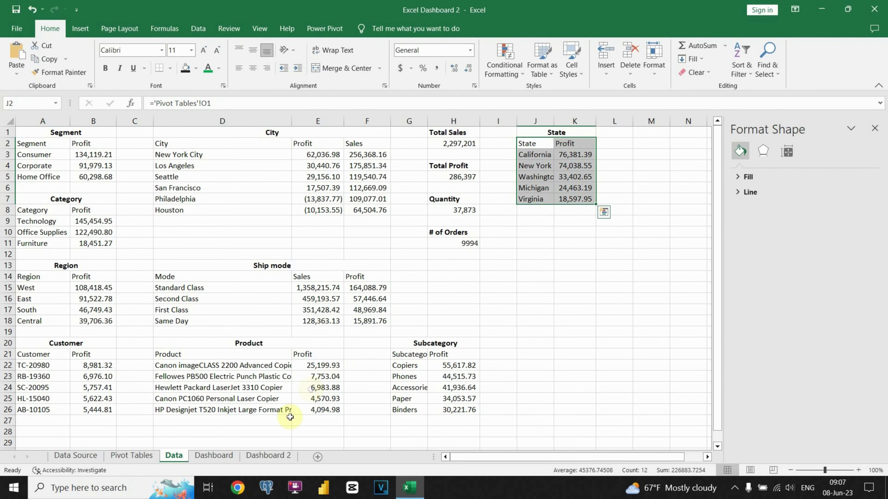
{"action": "left_click", "coordinate": [272, 455]}
{"action": "key", "text": "ctrl+v"}
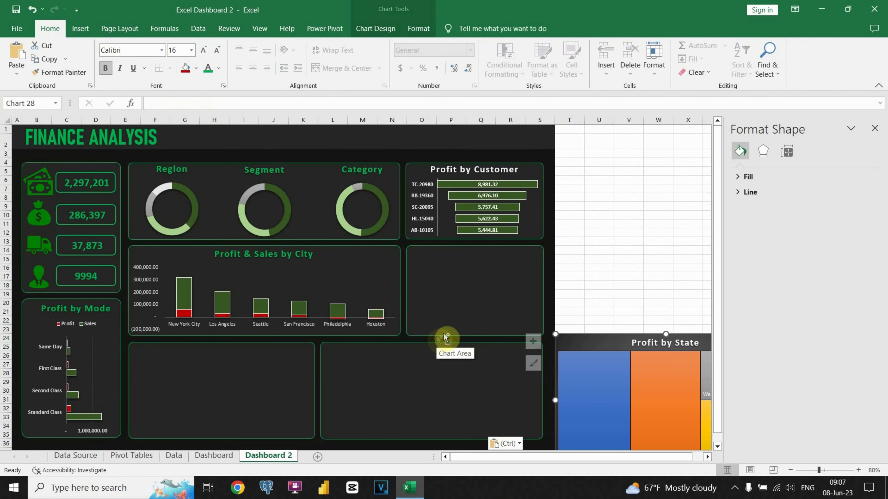
{"action": "left_click_drag", "start_coordinate": [618, 336], "coordinate": [450, 236]}
{"action": "left_click_drag", "start_coordinate": [609, 233], "coordinate": [516, 248]}
{"action": "left_click_drag", "start_coordinate": [557, 355], "coordinate": [542, 337]}
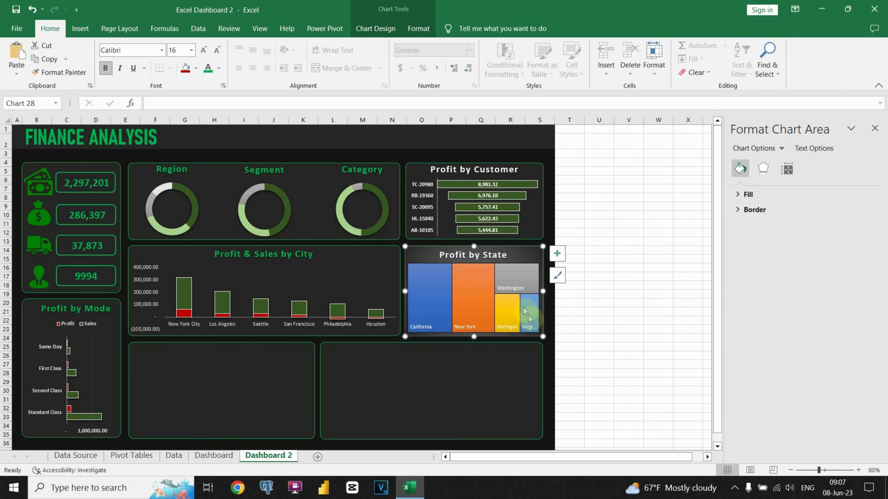
- Remove the background fill from the Profit by State chart and colour its title green
{"action": "left_click", "coordinate": [420, 28]}
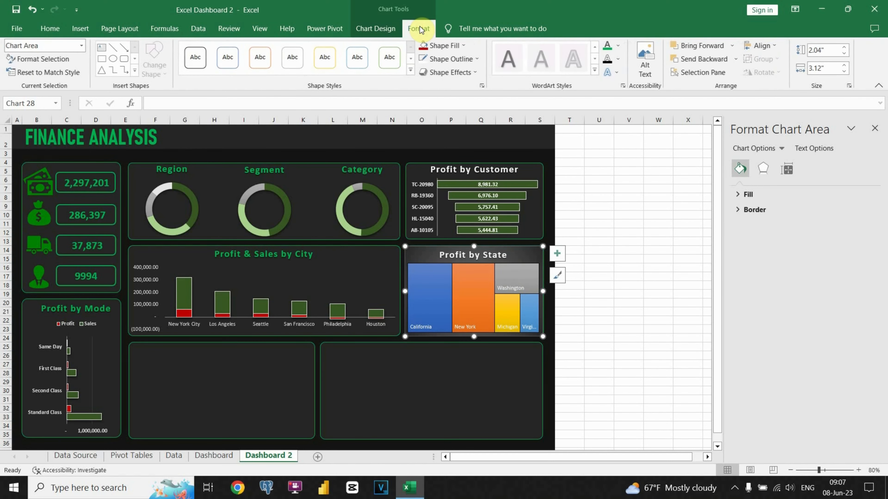
{"action": "left_click", "coordinate": [441, 45]}
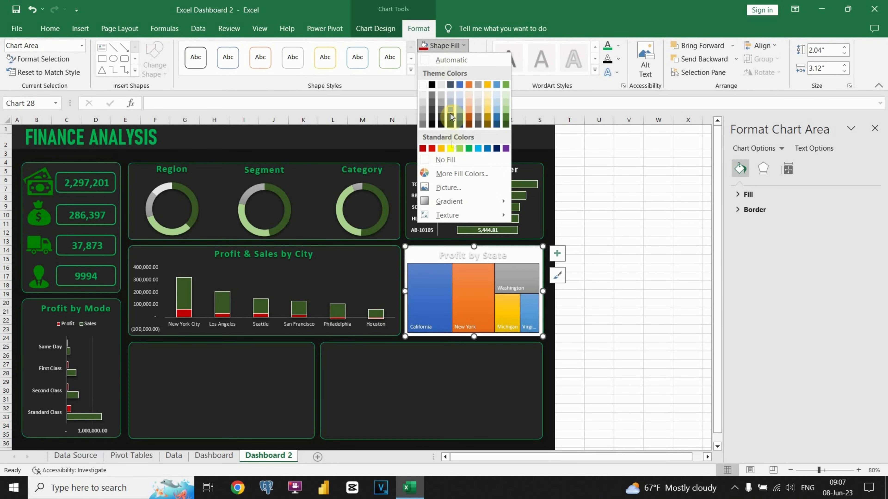
{"action": "left_click", "coordinate": [450, 159]}
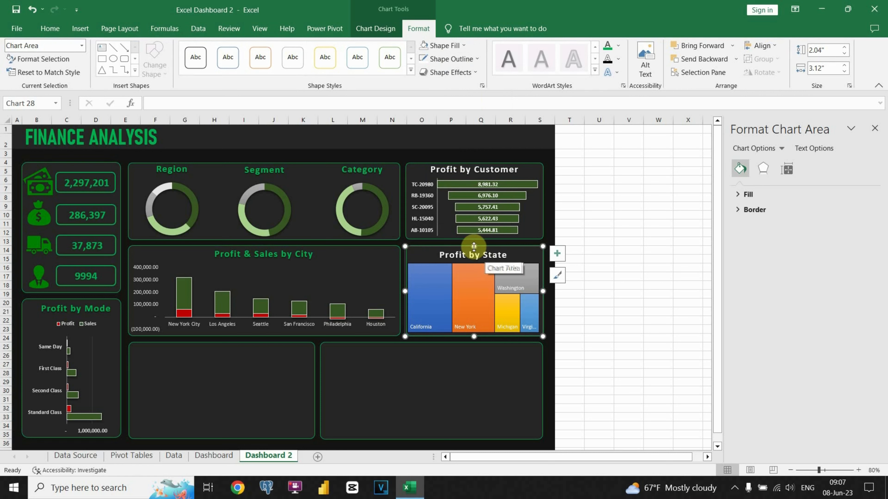
{"action": "left_click", "coordinate": [469, 253]}
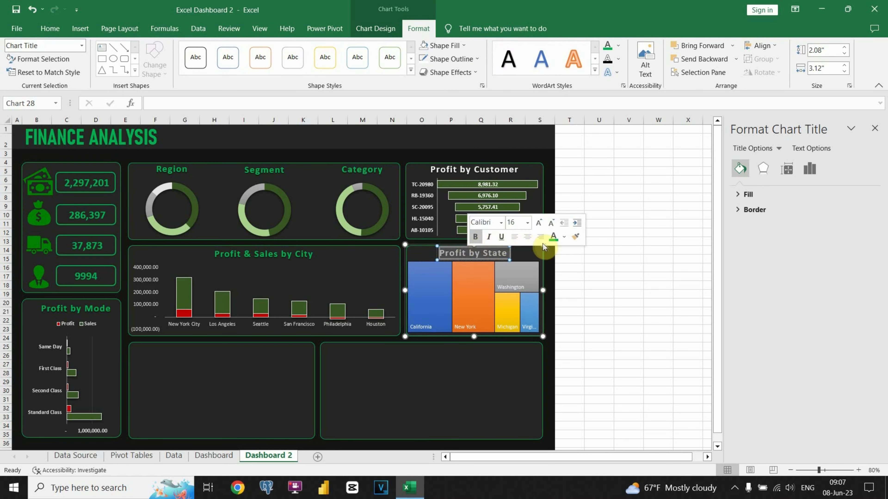
{"action": "left_click", "coordinate": [571, 278]}
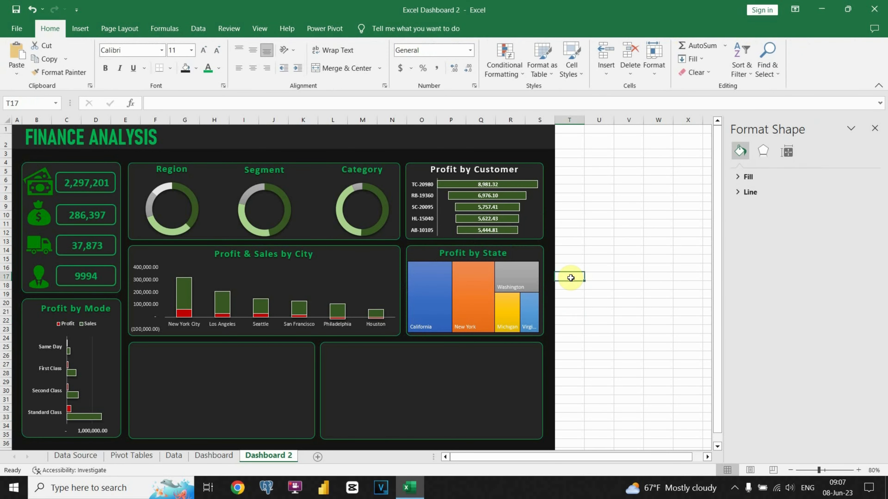
- Fill the California tile of the Profit by State treemap dark green and the New York tile light green
{"action": "left_click", "coordinate": [437, 290]}
{"action": "left_click", "coordinate": [430, 291]}
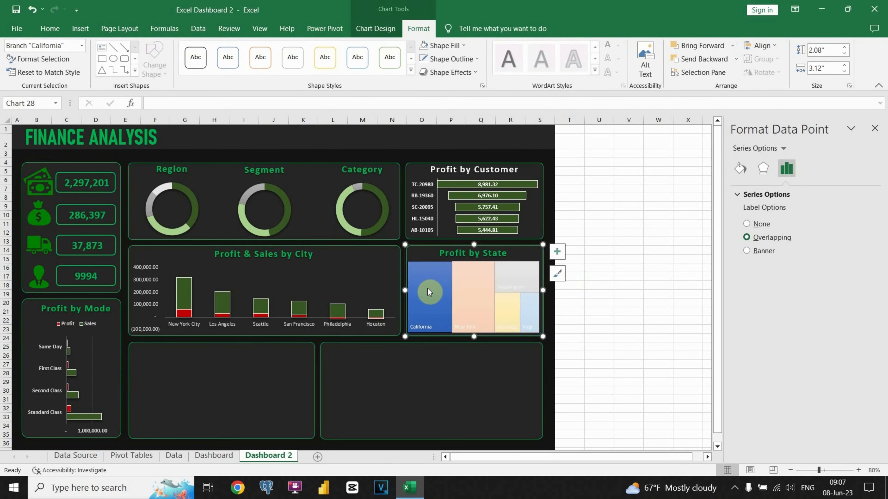
{"action": "left_click", "coordinate": [448, 49]}
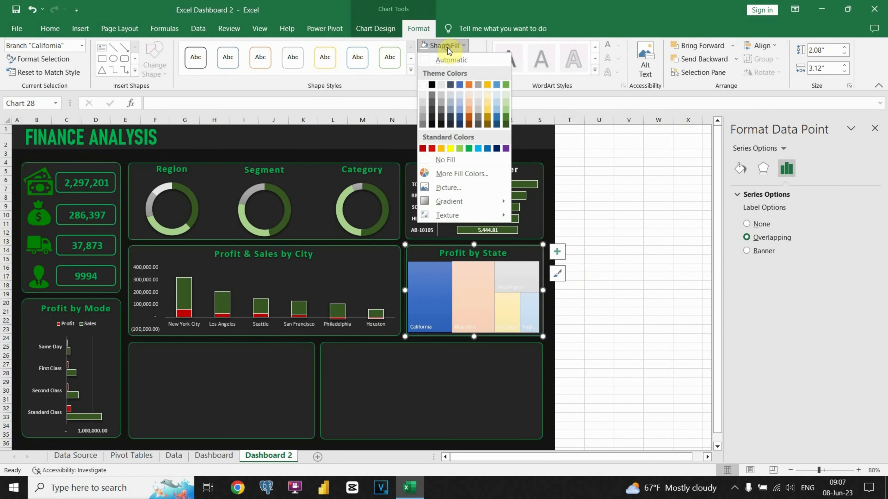
{"action": "left_click", "coordinate": [506, 124]}
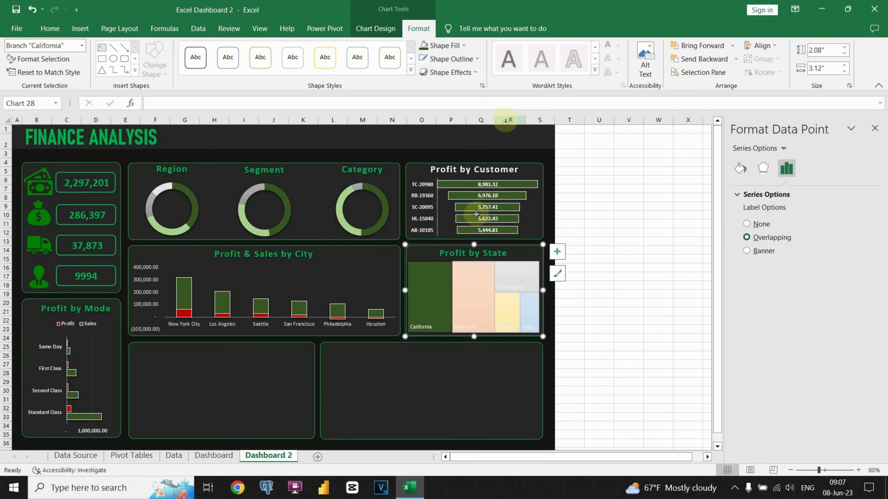
{"action": "left_click", "coordinate": [472, 291]}
{"action": "left_click", "coordinate": [444, 45]}
{"action": "left_click", "coordinate": [506, 106]}
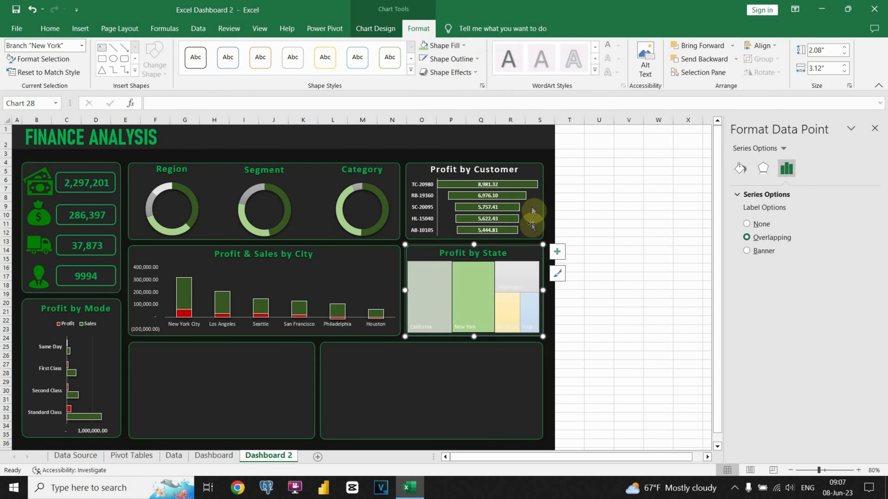
- Fill the Michigan tile of the Profit by State treemap dark grey
{"action": "left_click", "coordinate": [517, 276]}
{"action": "left_click", "coordinate": [507, 311]}
{"action": "left_click", "coordinate": [459, 48]}
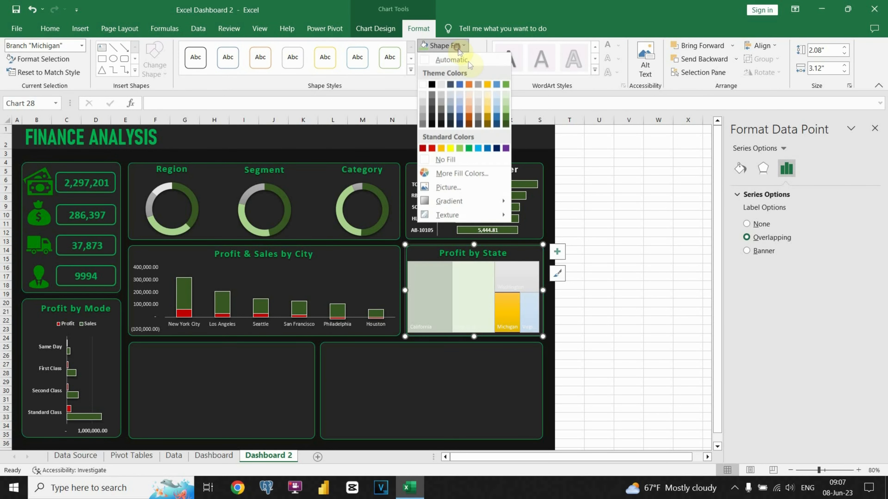
{"action": "left_click", "coordinate": [441, 110]}
- Fill the Virginia tile red and narrow the Profit by State treemap slightly from its California side
{"action": "left_click", "coordinate": [483, 283]}
{"action": "left_click", "coordinate": [498, 279]}
{"action": "left_click", "coordinate": [513, 309]}
{"action": "left_click", "coordinate": [522, 313]}
{"action": "left_click", "coordinate": [444, 45]}
{"action": "left_click", "coordinate": [428, 149]}
{"action": "left_click", "coordinate": [576, 303]}
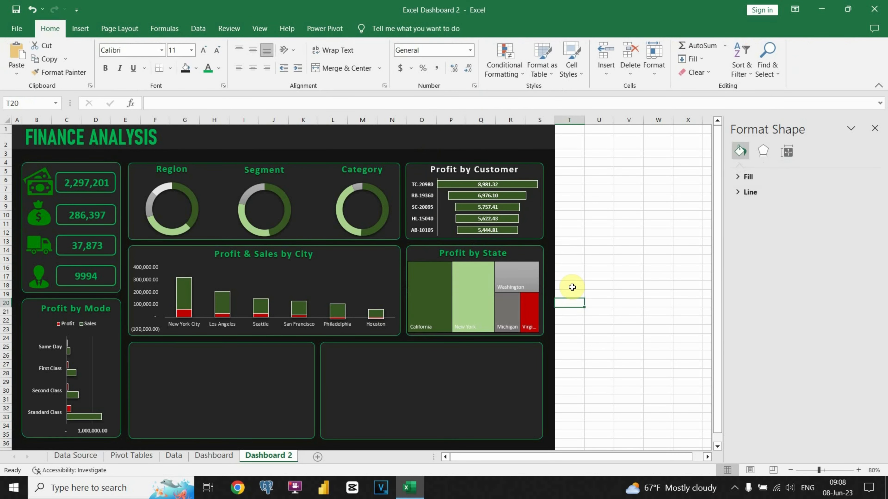
{"action": "left_click", "coordinate": [427, 258]}
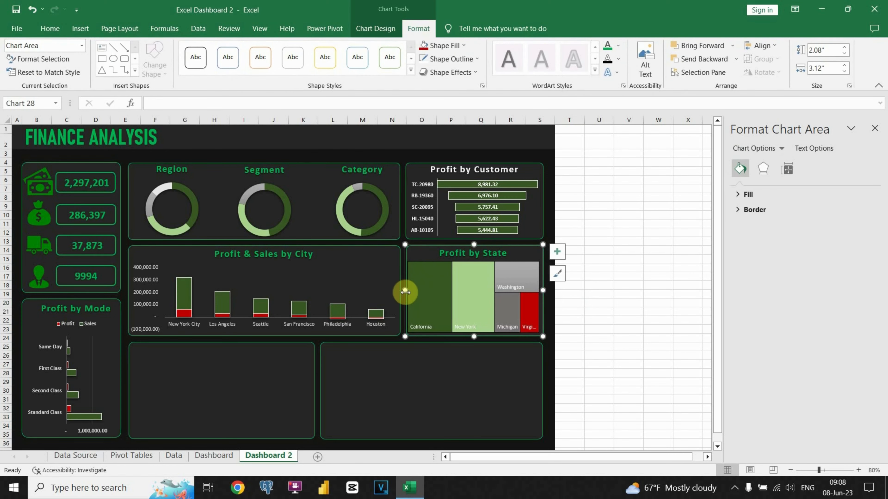
{"action": "left_click", "coordinate": [569, 299]}
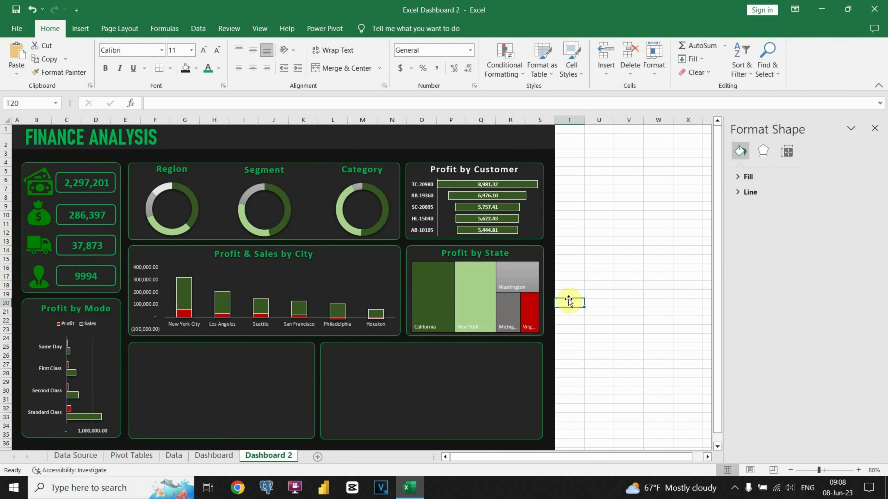
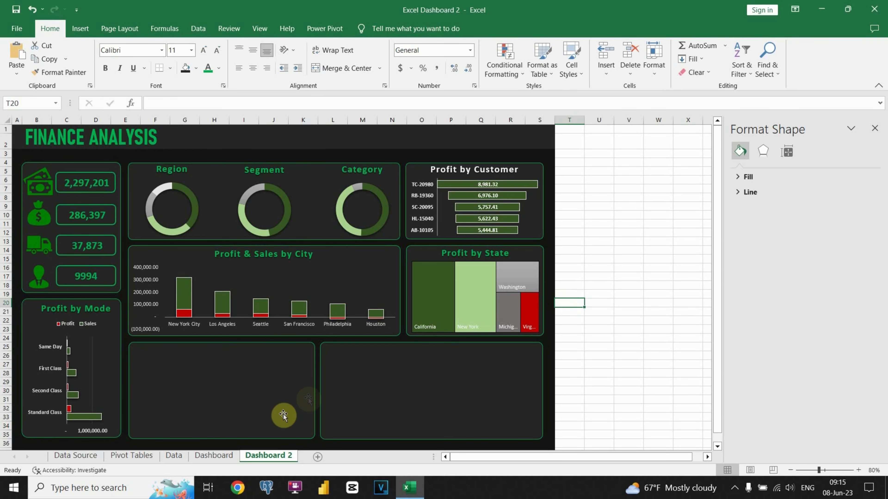
- Insert a Box and Whisker chart from the Subcategory profit table G21:H26 on the Data sheet
{"action": "left_click", "coordinate": [173, 456]}
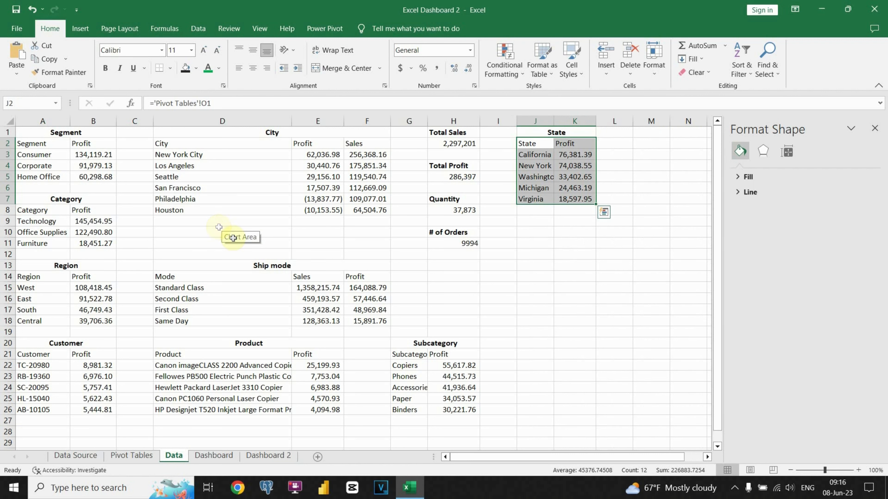
{"action": "left_click_drag", "start_coordinate": [406, 354], "coordinate": [476, 410]}
{"action": "left_click", "coordinate": [80, 28]}
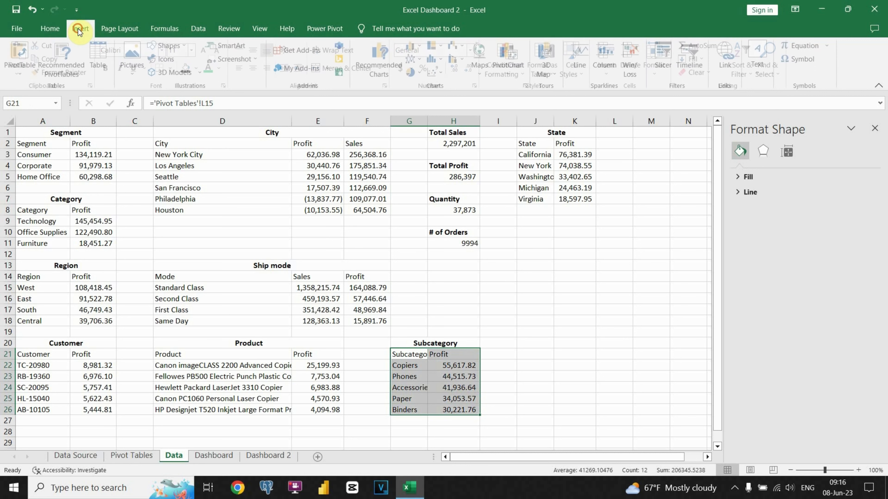
{"action": "left_click", "coordinate": [388, 58]}
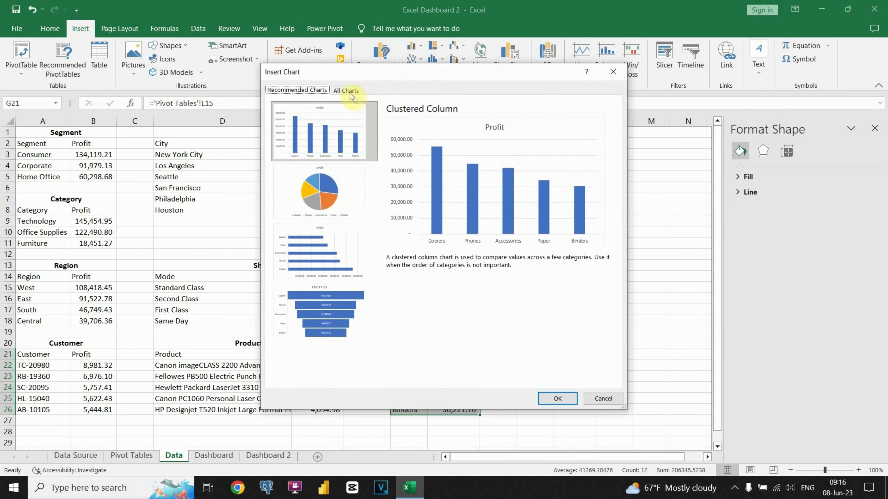
{"action": "left_click", "coordinate": [346, 90]}
{"action": "left_click", "coordinate": [299, 147]}
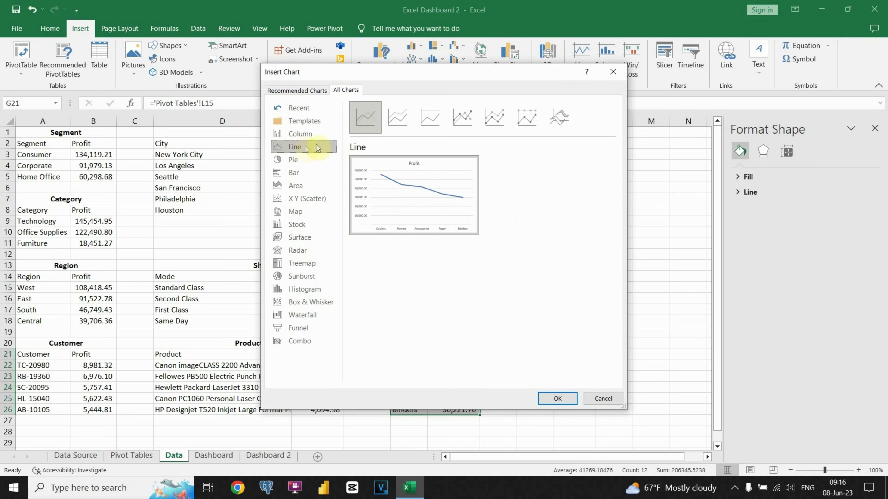
{"action": "left_click", "coordinate": [397, 118]}
{"action": "left_click", "coordinate": [474, 124]}
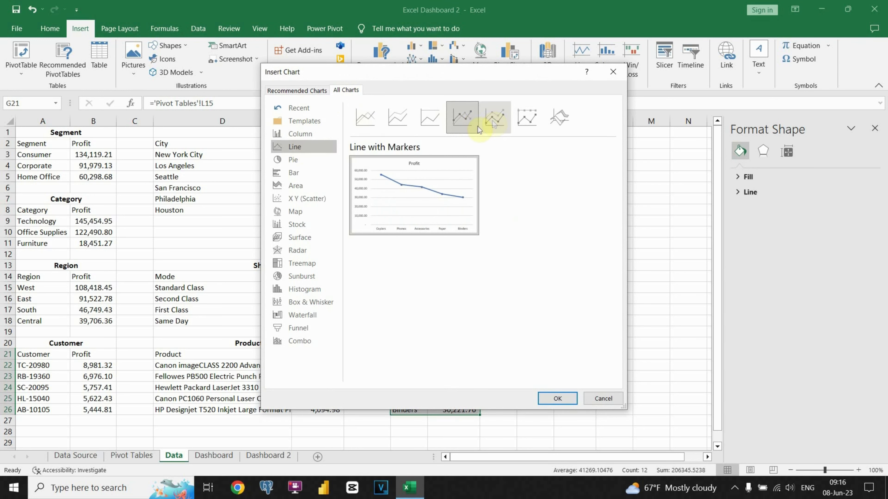
{"action": "left_click", "coordinate": [308, 315]}
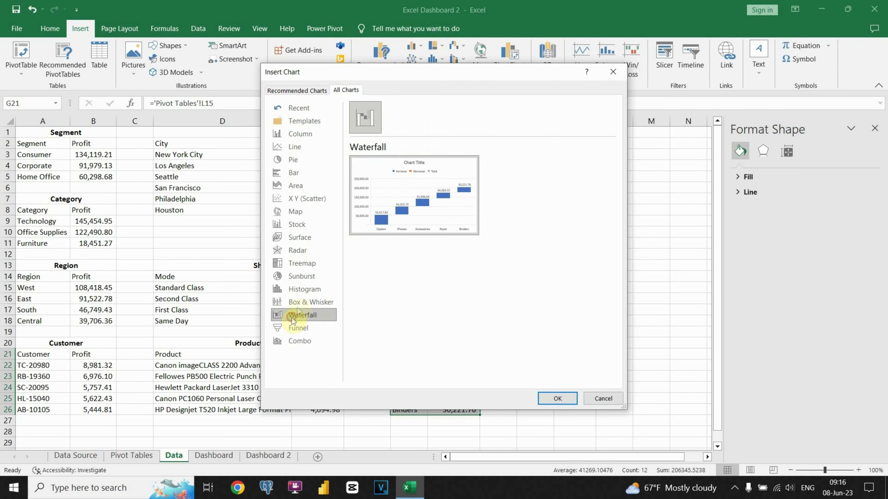
{"action": "left_click", "coordinate": [307, 301]}
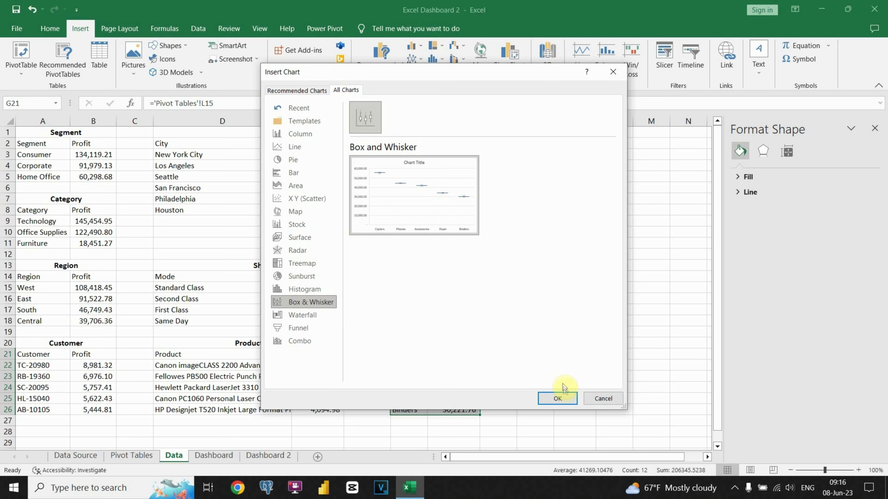
{"action": "left_click", "coordinate": [560, 398]}
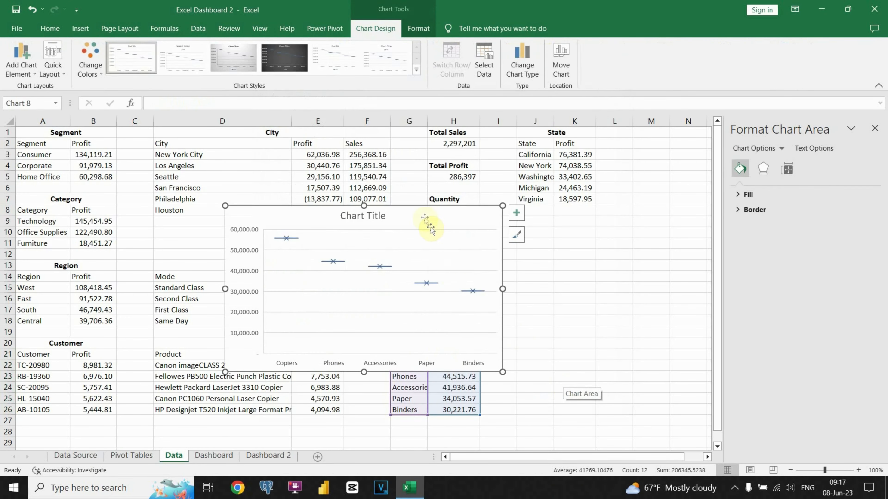
- Shift the Box and Whisker chart across the sheet towards column L and apply the dark gradient chart style
{"action": "left_click_drag", "start_coordinate": [422, 211], "coordinate": [456, 214]}
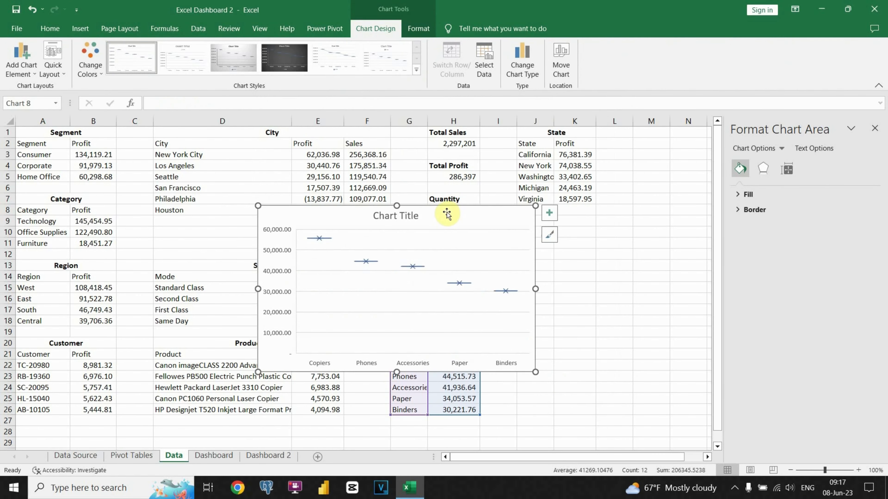
{"action": "key", "text": "ctrl+z"}
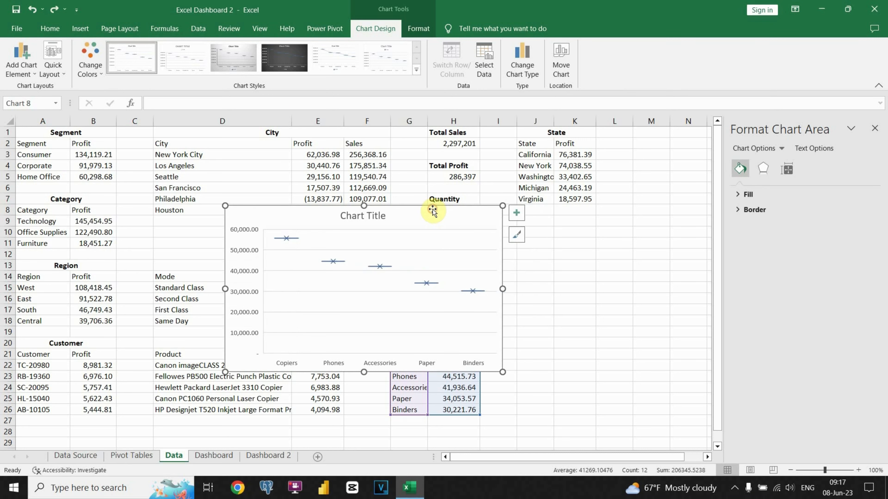
{"action": "left_click_drag", "start_coordinate": [432, 211], "coordinate": [554, 224]}
{"action": "left_click", "coordinate": [297, 56]}
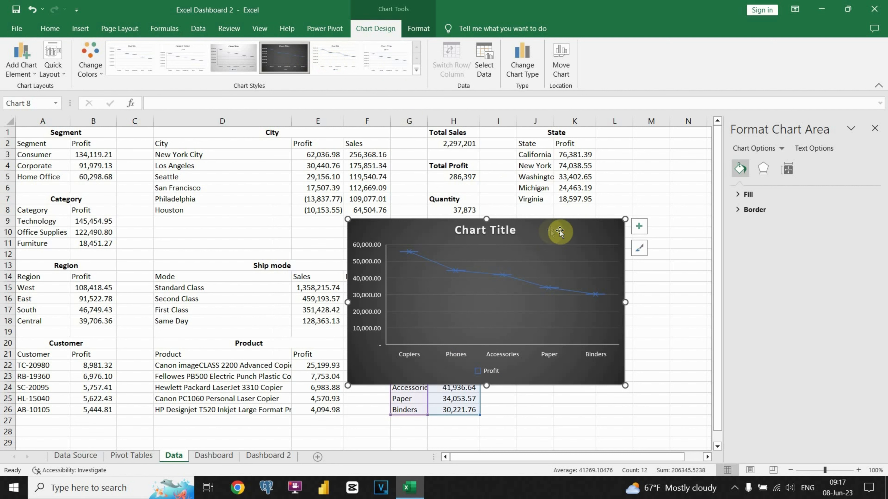
- Remove the legend and gridlines from the Box and Whisker chart
{"action": "left_click", "coordinate": [639, 226]}
{"action": "left_click", "coordinate": [663, 297]}
{"action": "left_click", "coordinate": [664, 286]}
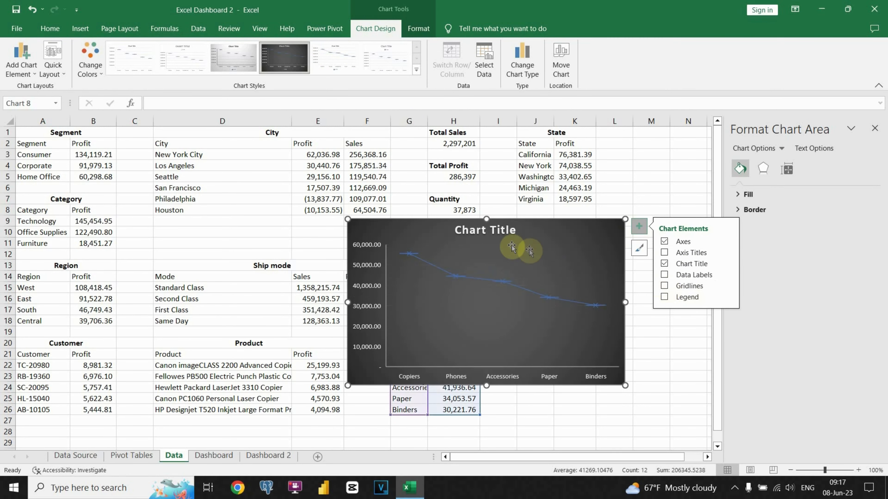
- Title the chart "Profit by Subcategory" and colour the title green
{"action": "left_click", "coordinate": [486, 229]}
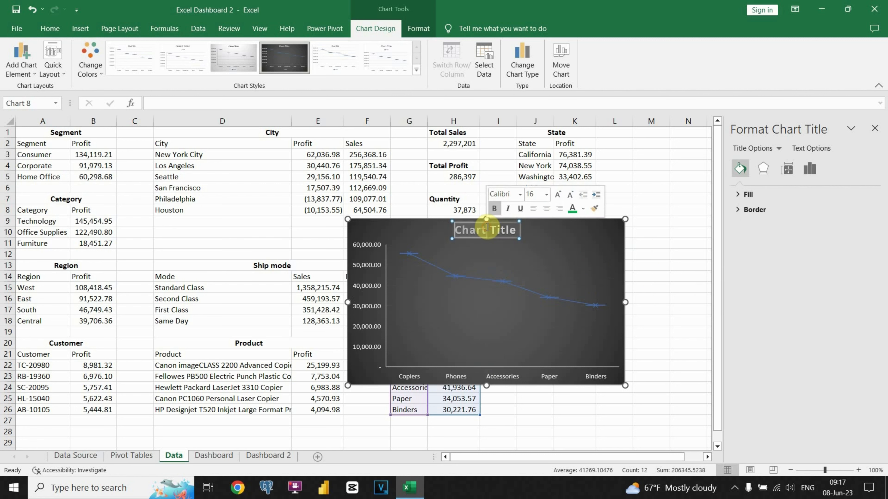
{"action": "type", "text": "Profit by "}
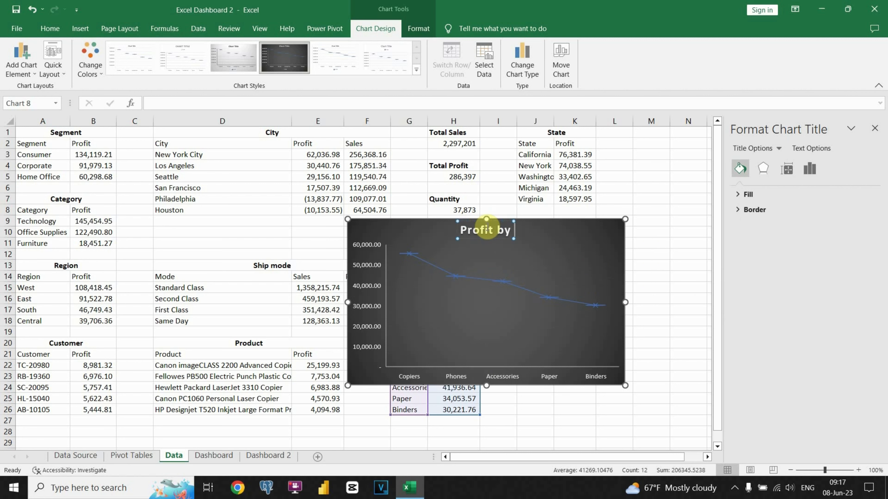
{"action": "type", "text": "Subcategory"}
{"action": "triple_click", "coordinate": [503, 230]}
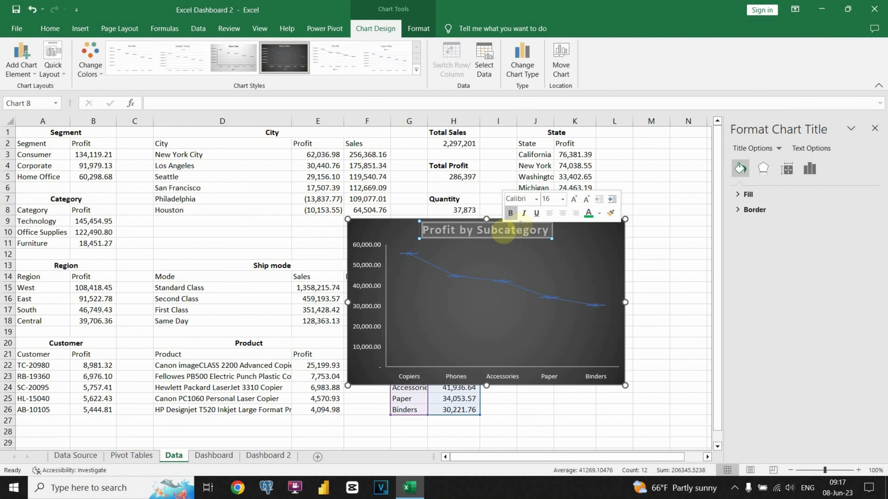
{"action": "left_click", "coordinate": [588, 214]}
{"action": "left_click", "coordinate": [580, 234]}
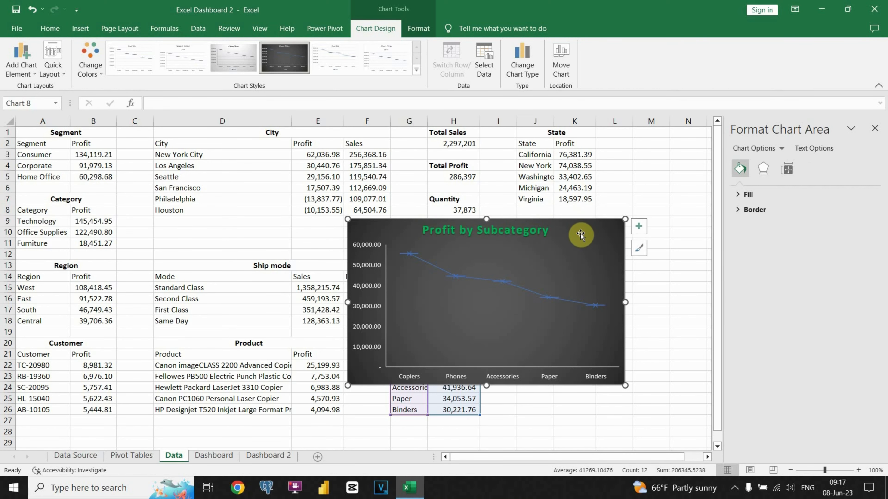
- Move the Profit by Subcategory chart to the Dashboard 2 sheet and fit it to the empty panel beside Profit by Mode, about 2.22" by 4.1"
{"action": "key", "text": "ctrl+x"}
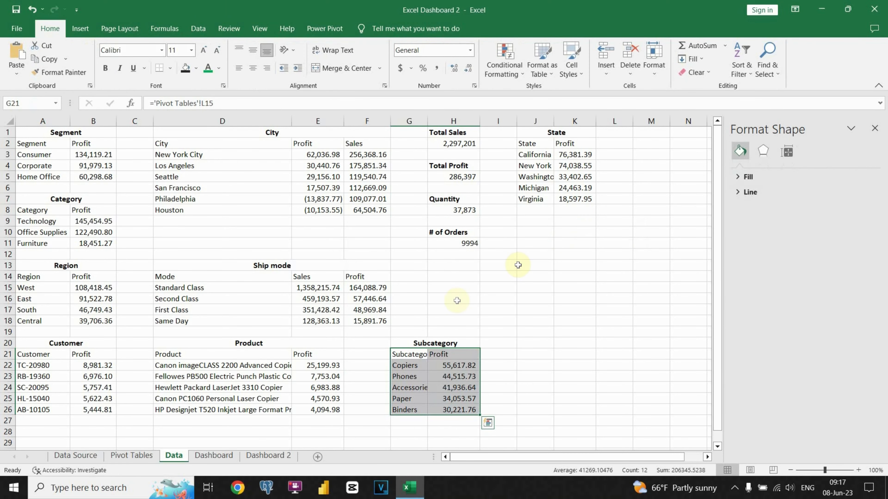
{"action": "left_click", "coordinate": [272, 455]}
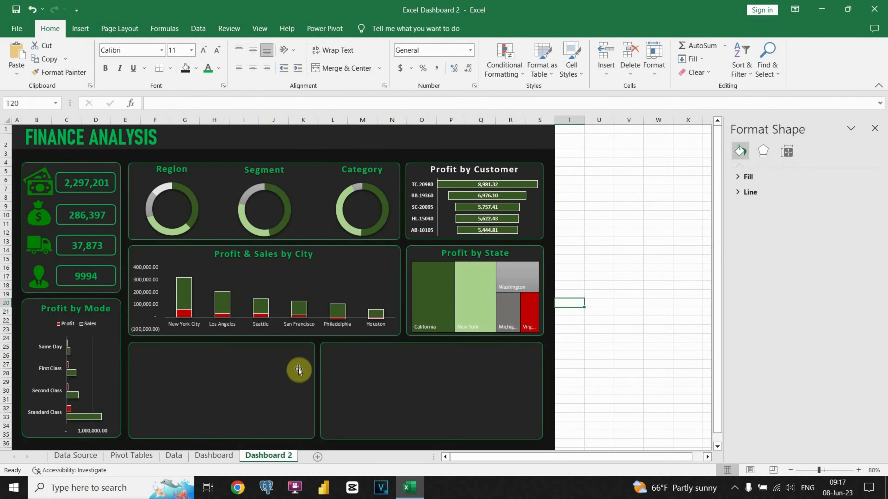
{"action": "key", "text": "ctrl+v"}
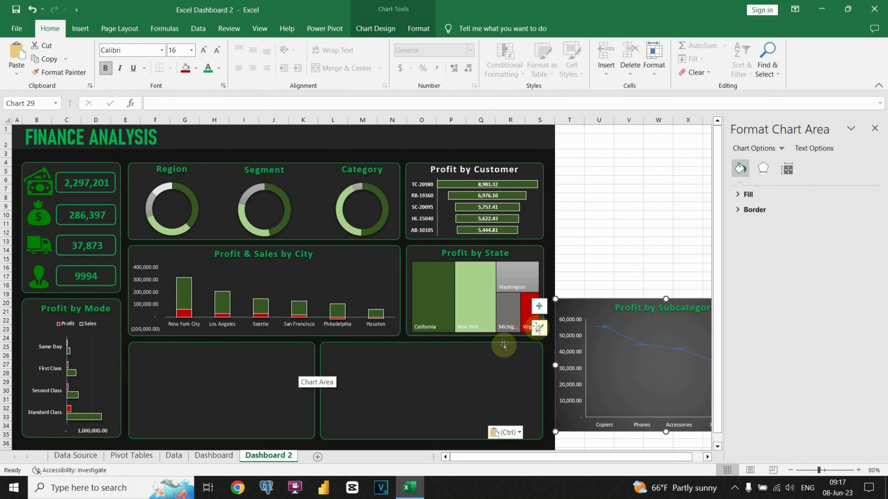
{"action": "left_click_drag", "start_coordinate": [603, 304], "coordinate": [180, 321]}
{"action": "left_click", "coordinate": [234, 324]}
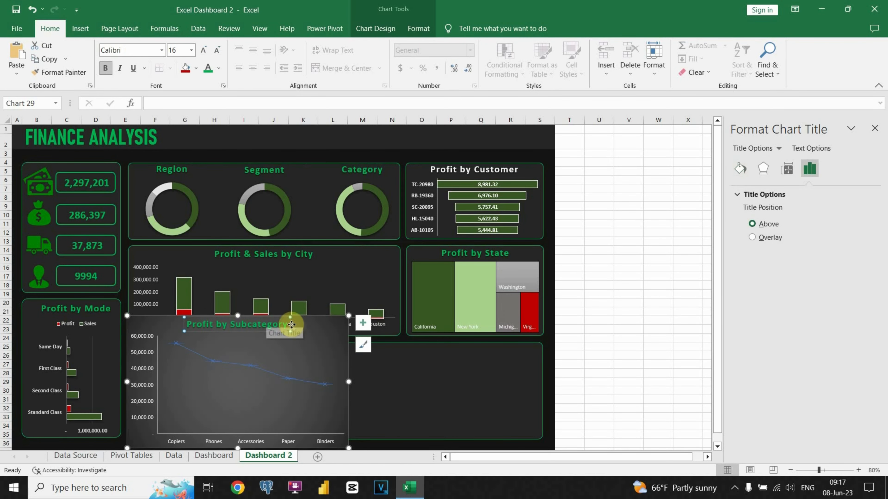
{"action": "left_click", "coordinate": [315, 324]}
{"action": "left_click_drag", "start_coordinate": [348, 316], "coordinate": [309, 350]}
{"action": "left_click_drag", "start_coordinate": [293, 351], "coordinate": [308, 338]}
- Remove the background fill from the Profit by Subcategory chart
{"action": "left_click", "coordinate": [419, 28]}
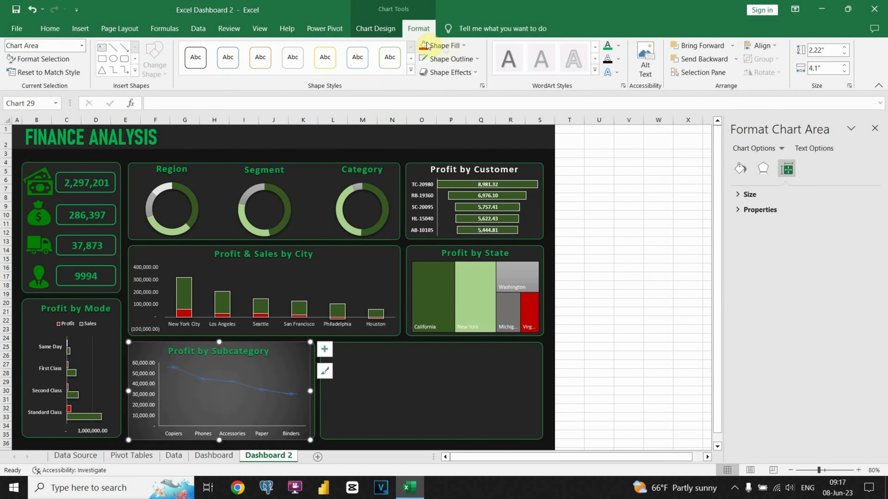
{"action": "left_click", "coordinate": [443, 46]}
{"action": "left_click", "coordinate": [446, 160]}
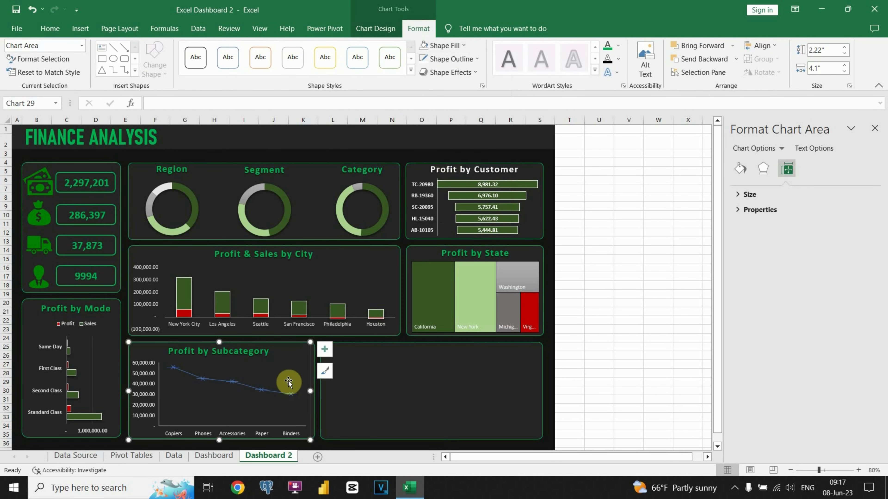
- Set the shape fill of the Profit series in the Profit by Subcategory chart to dark green
{"action": "left_click", "coordinate": [251, 389]}
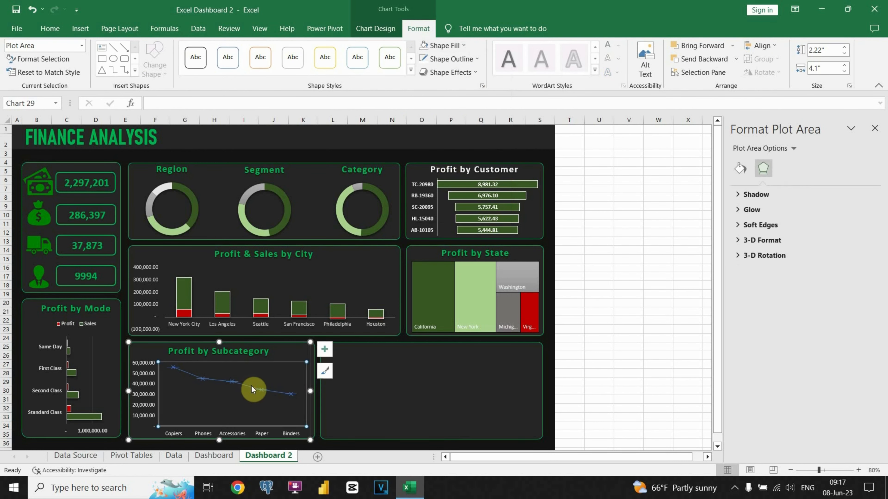
{"action": "left_click", "coordinate": [260, 390]}
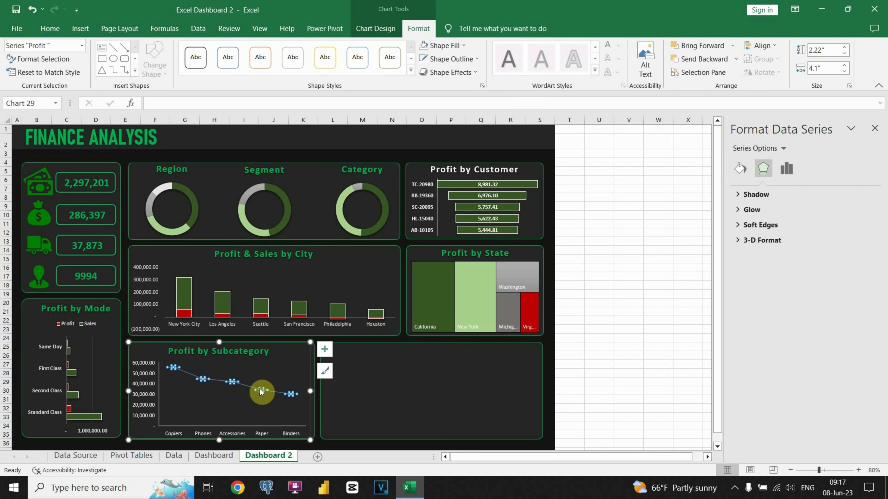
{"action": "left_click", "coordinate": [443, 46]}
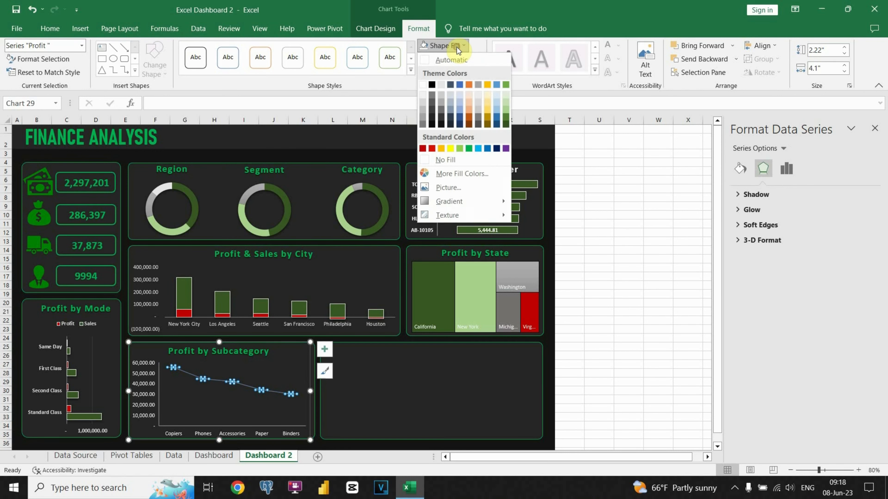
{"action": "left_click", "coordinate": [506, 124]}
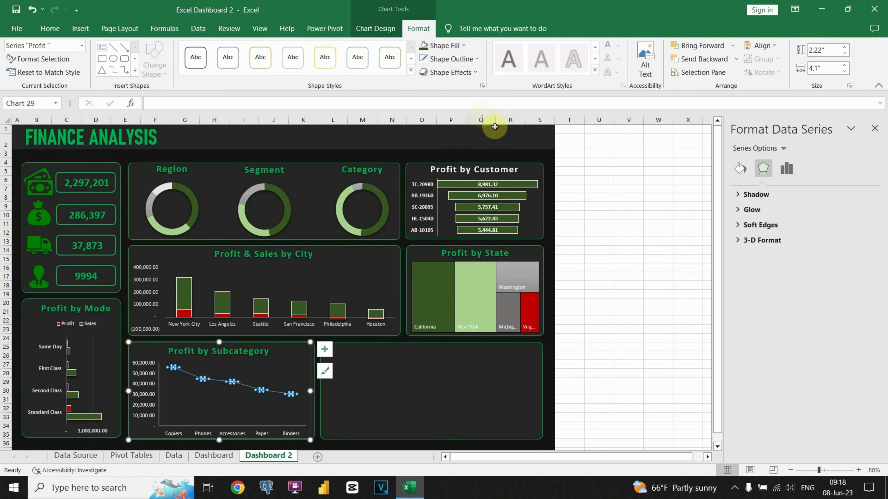
- Set the outline of the Profit series in the Profit by Subcategory chart to dark green and widen the chart to about 4.24"
{"action": "left_click", "coordinate": [468, 59]}
{"action": "left_click", "coordinate": [507, 138]}
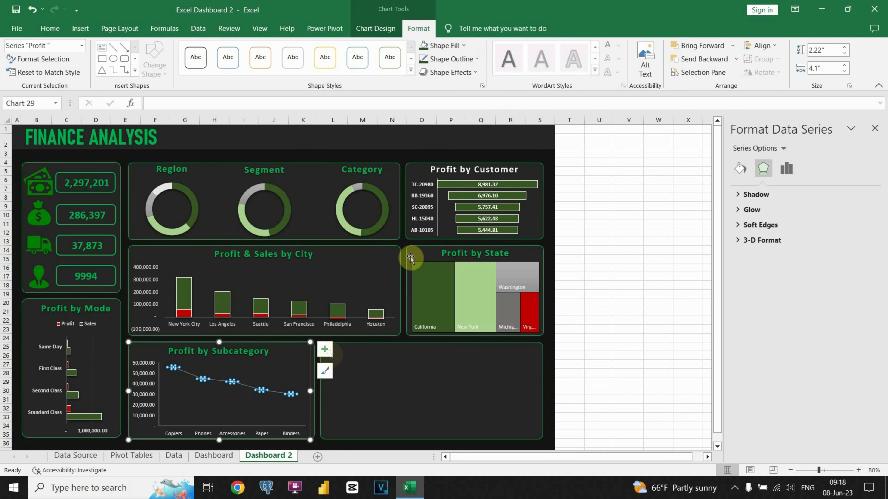
{"action": "left_click", "coordinate": [332, 406]}
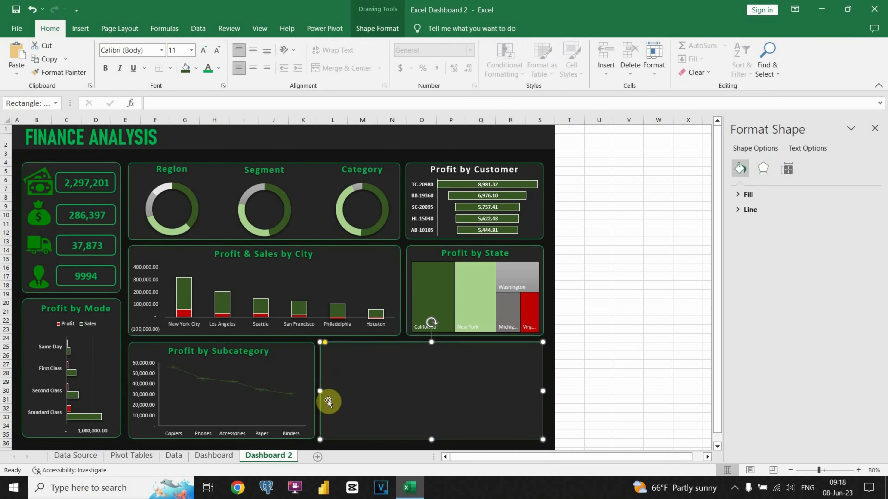
{"action": "left_click", "coordinate": [291, 369]}
{"action": "left_click_drag", "start_coordinate": [315, 391], "coordinate": [316, 391]}
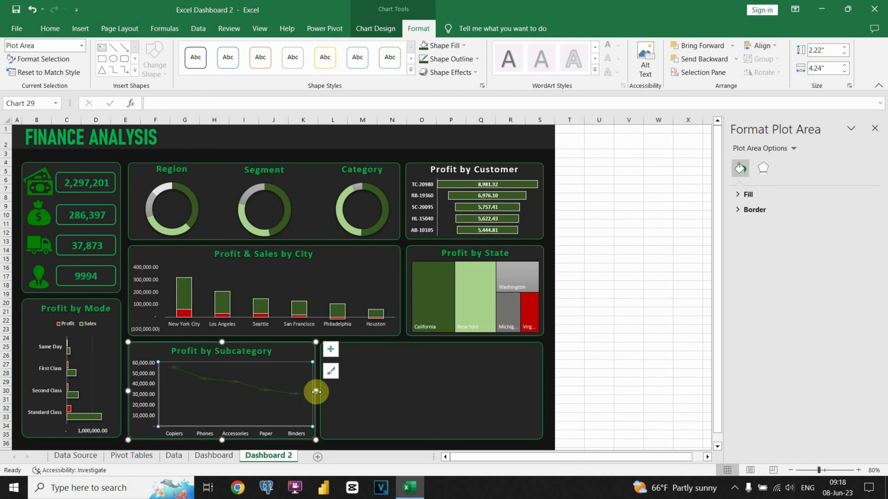
{"action": "left_click", "coordinate": [331, 444]}
- Insert a 2-D line chart from the Region and Profit data in A14:B18 of the Data sheet
{"action": "left_click", "coordinate": [183, 457]}
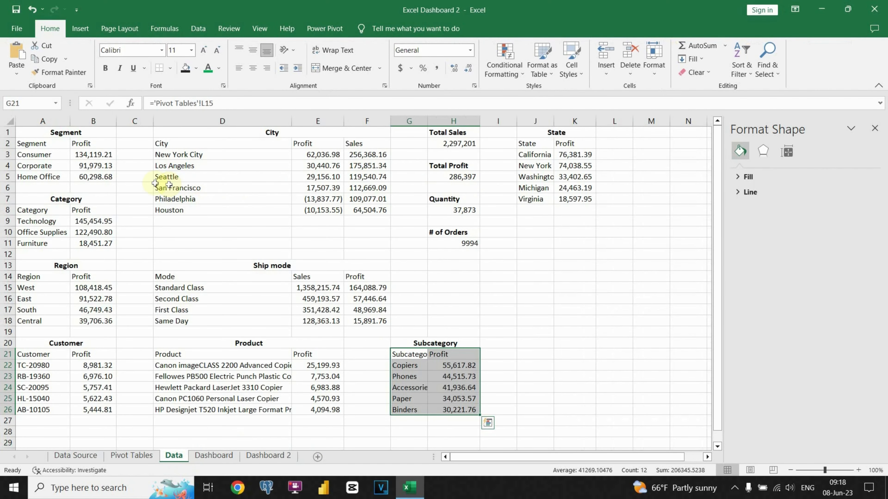
{"action": "left_click_drag", "start_coordinate": [28, 276], "coordinate": [104, 318]}
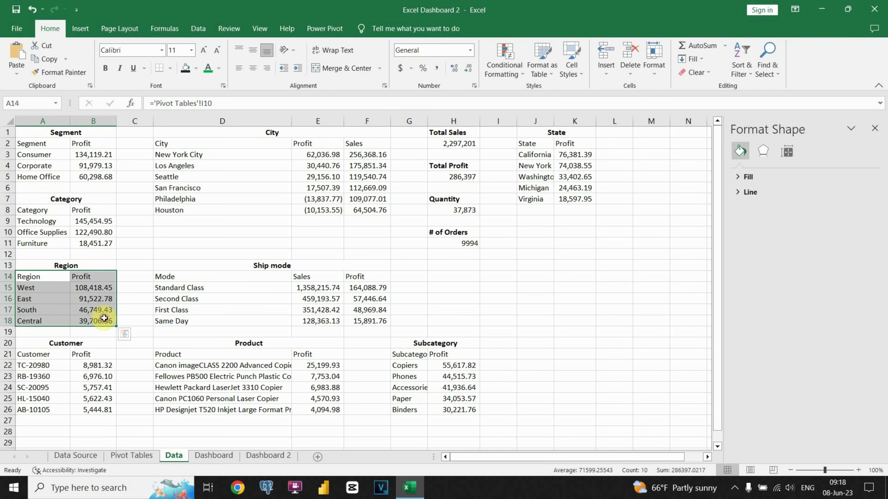
{"action": "left_click", "coordinate": [80, 28]}
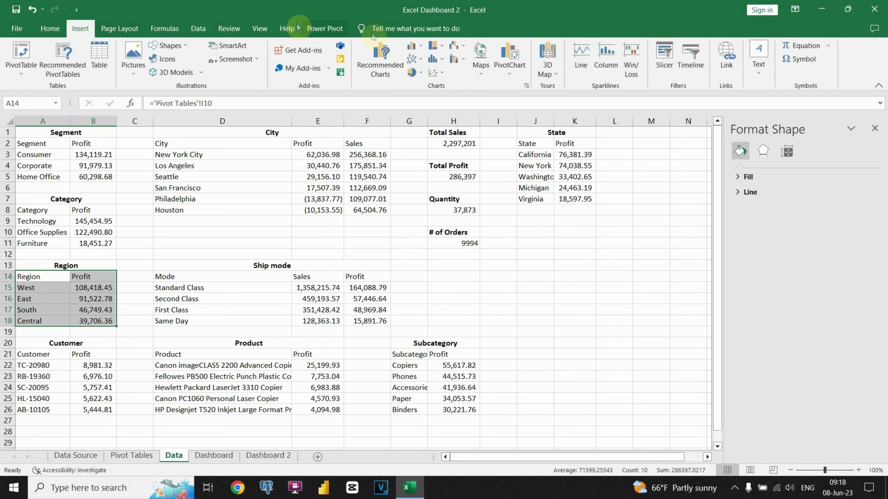
{"action": "left_click", "coordinate": [422, 59]}
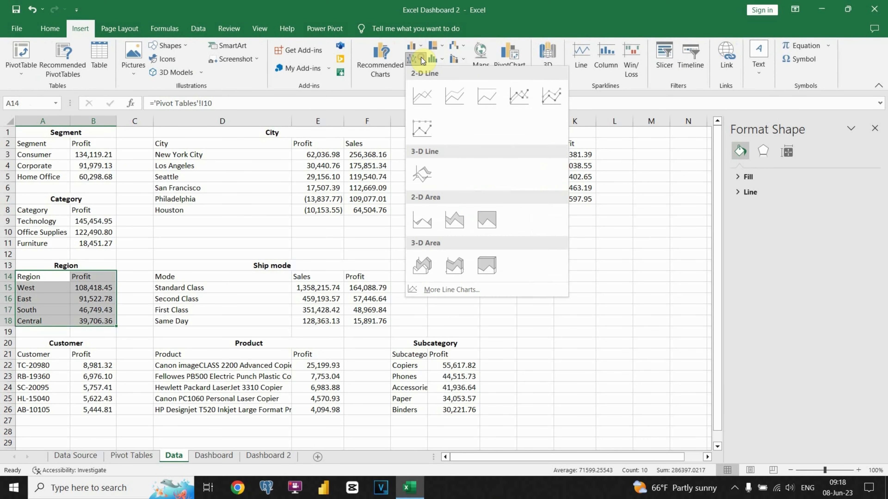
{"action": "left_click", "coordinate": [422, 98]}
- Move the region Profit line chart from the Data sheet to the Dashboard 2 sheet, over the empty panel beside Profit by Subcategory
{"action": "left_click_drag", "start_coordinate": [414, 223], "coordinate": [542, 212]}
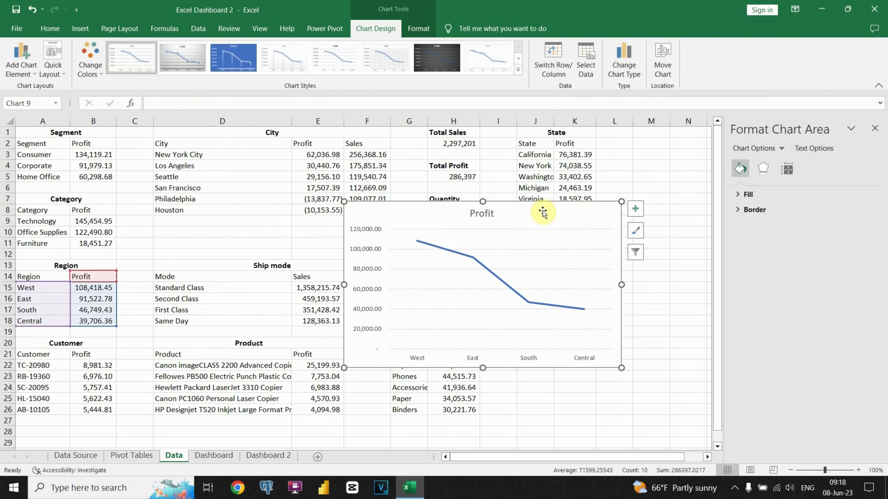
{"action": "key", "text": "Delete"}
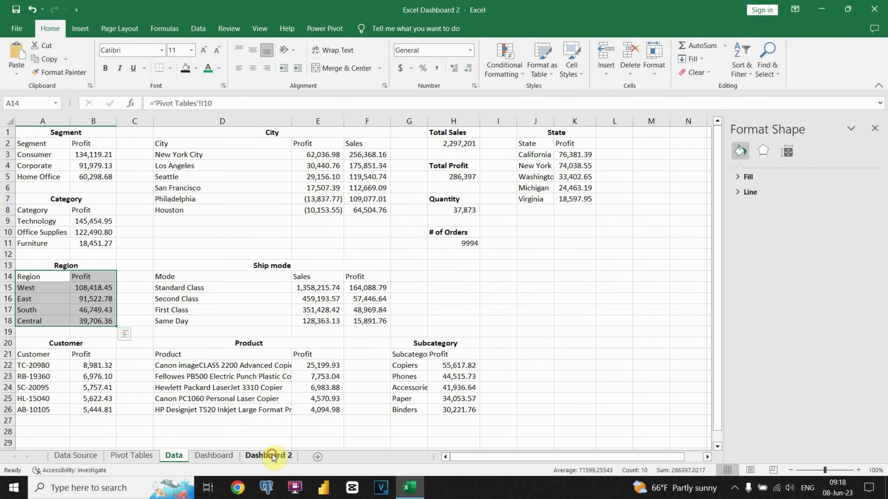
{"action": "left_click", "coordinate": [273, 456]}
{"action": "key", "text": "ctrl+v"}
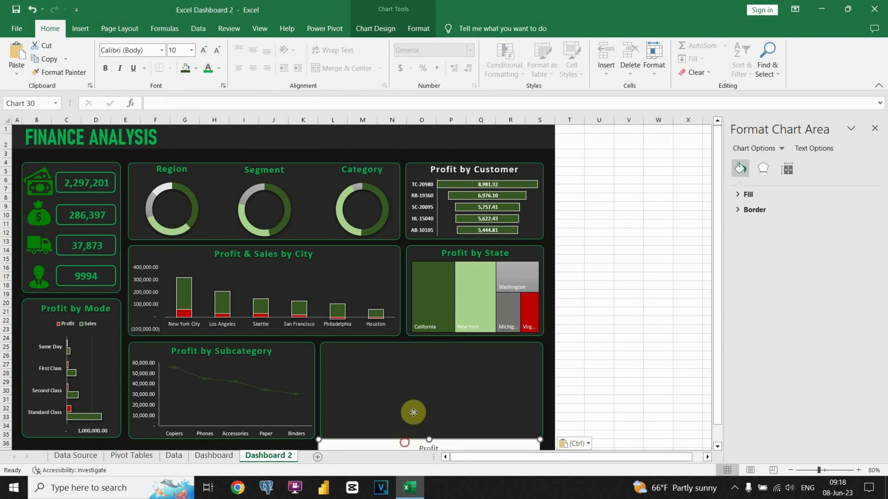
{"action": "left_click_drag", "start_coordinate": [413, 413], "coordinate": [407, 306]}
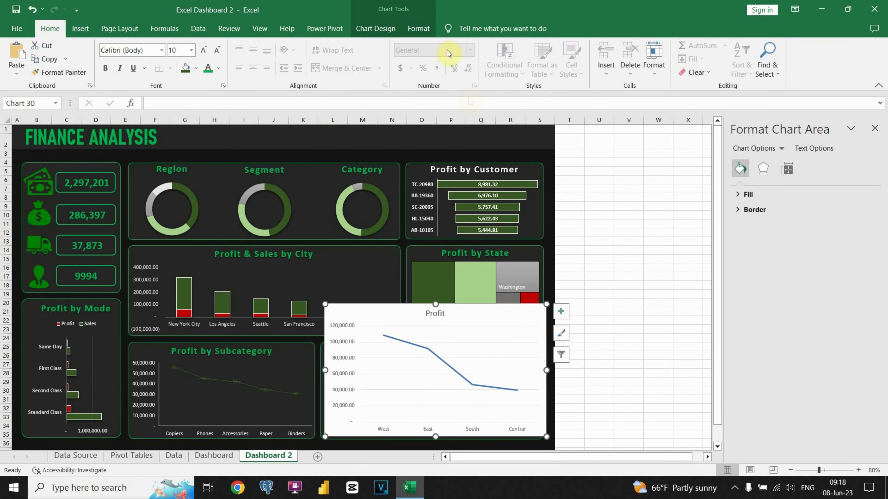
- Apply the dark chart style with the bold white title to the region Profit chart and turn off its gridlines
{"action": "left_click", "coordinate": [430, 34]}
{"action": "left_click", "coordinate": [381, 28]}
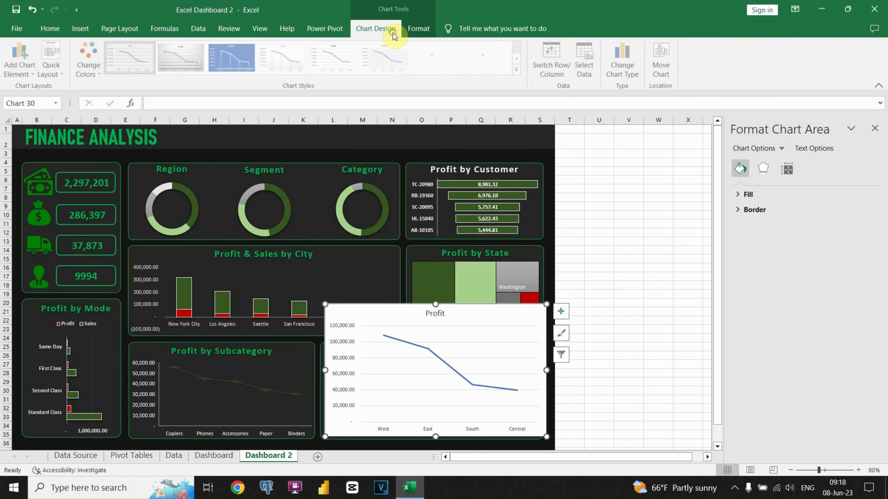
{"action": "left_click", "coordinate": [420, 59]}
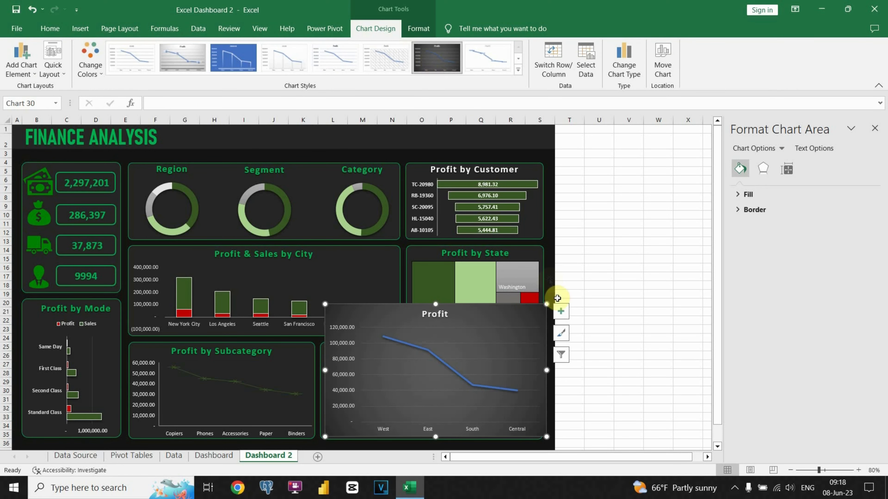
{"action": "left_click", "coordinate": [560, 311]}
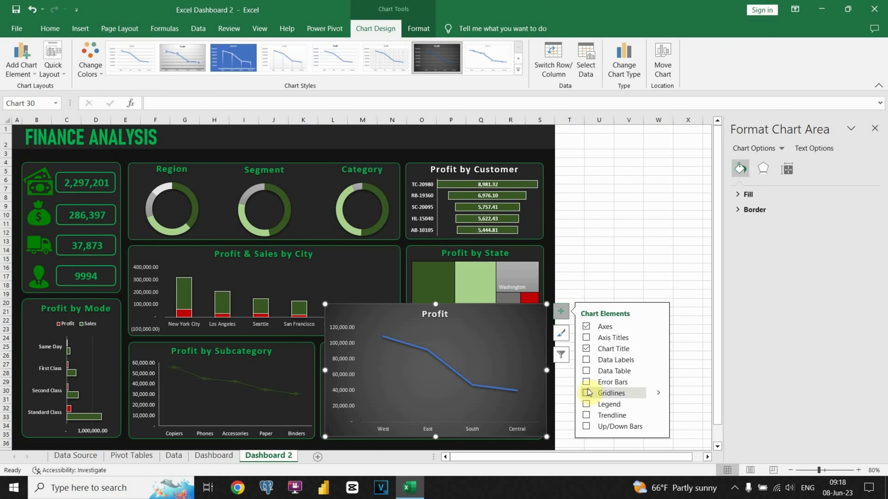
- Change the title of the region line chart to "Profit by Region"
{"action": "left_click", "coordinate": [436, 316]}
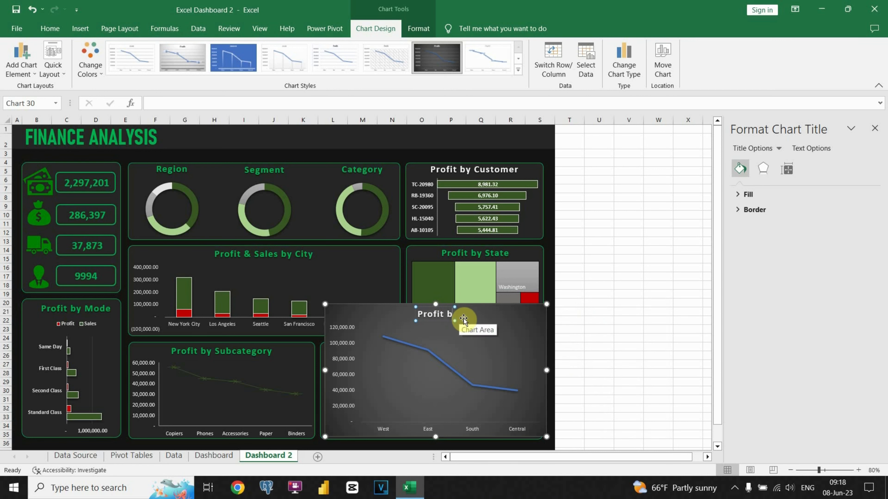
{"action": "type", "text": "by Region"}
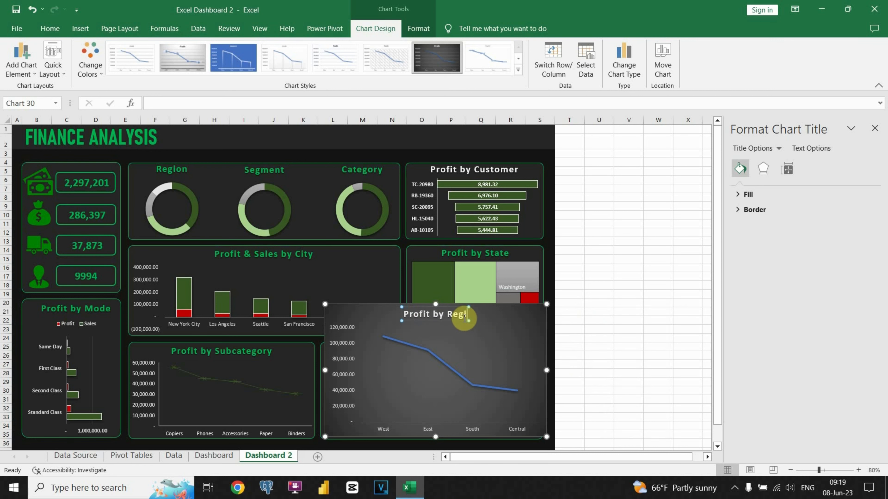
{"action": "left_click", "coordinate": [411, 375]}
{"action": "left_click", "coordinate": [515, 319]}
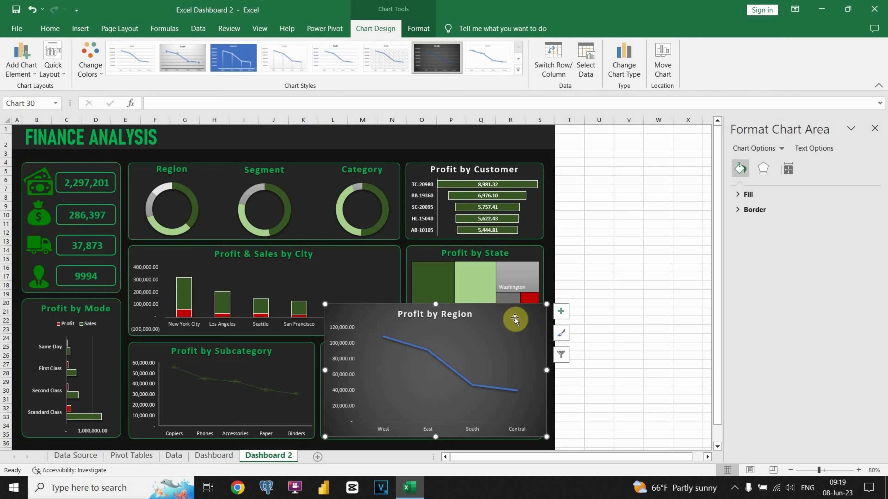
- Remove the background fill from the Profit by Region chart and fit it to the empty panel, about 2.19" by 5.09"
{"action": "left_click", "coordinate": [419, 29]}
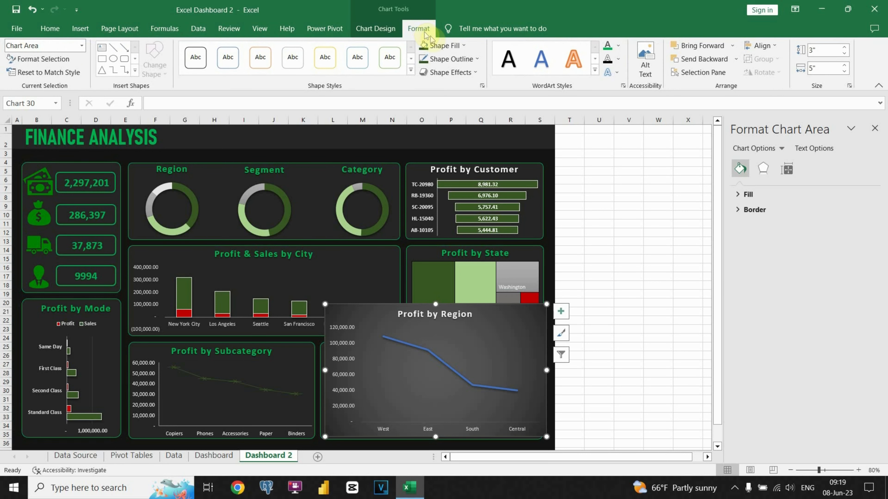
{"action": "left_click", "coordinate": [461, 48]}
{"action": "left_click", "coordinate": [445, 160]}
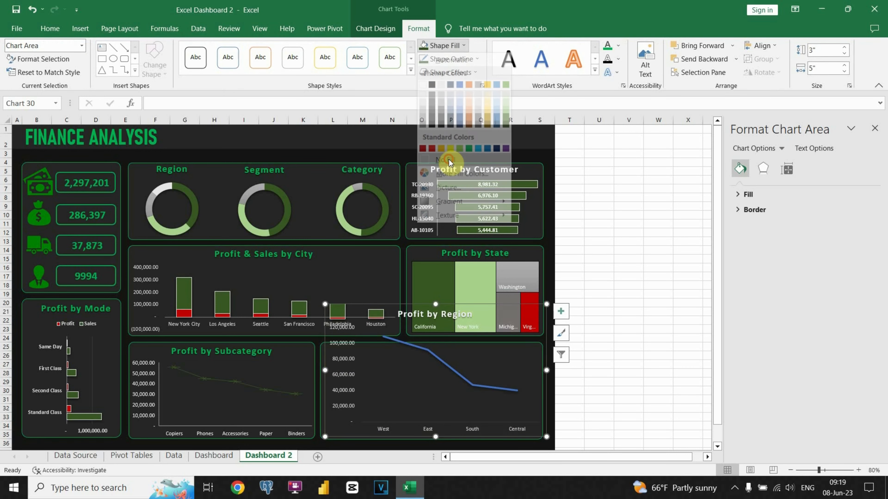
{"action": "left_click_drag", "start_coordinate": [325, 304], "coordinate": [320, 344]}
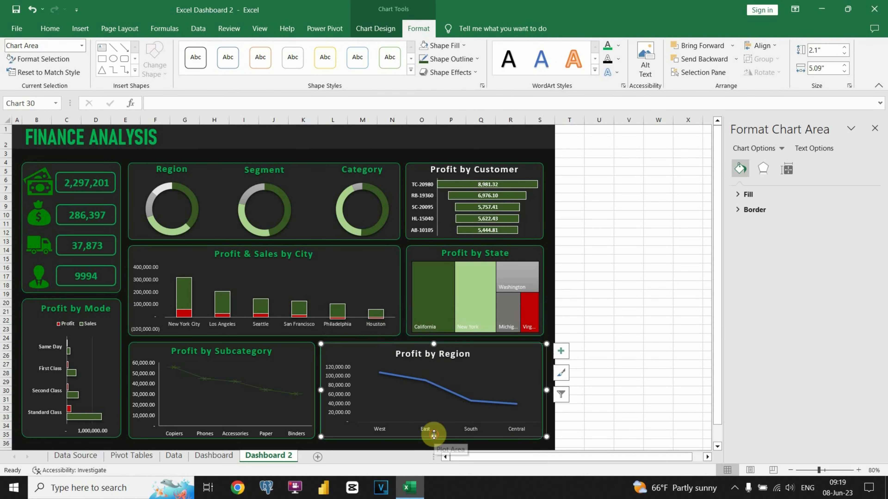
{"action": "left_click_drag", "start_coordinate": [433, 436], "coordinate": [434, 439]}
{"action": "left_click_drag", "start_coordinate": [433, 344], "coordinate": [433, 341]}
- Colour the Profit by Region title green and stretch the chart upward to about 2.22" high
{"action": "triple_click", "coordinate": [430, 354]}
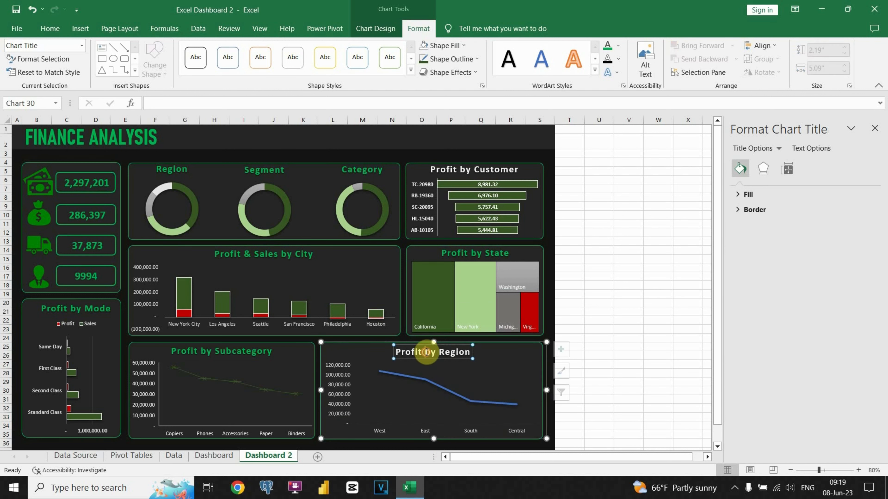
{"action": "left_click", "coordinate": [510, 338]}
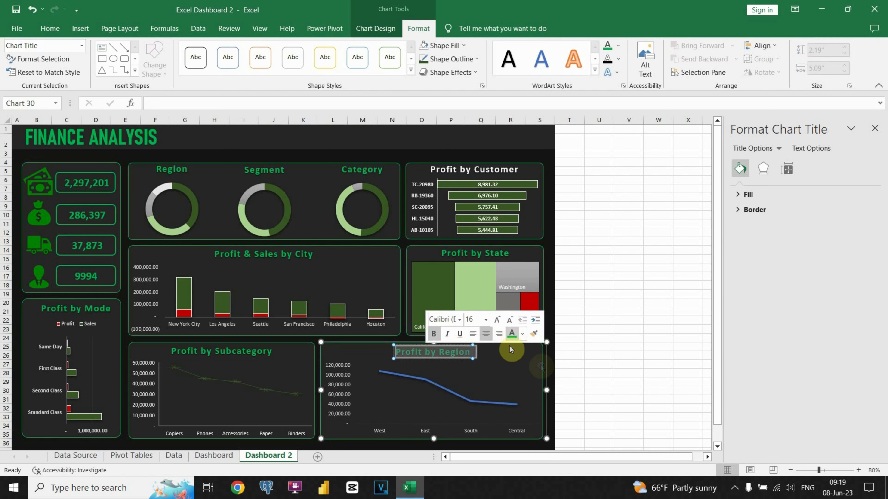
{"action": "left_click", "coordinate": [564, 376]}
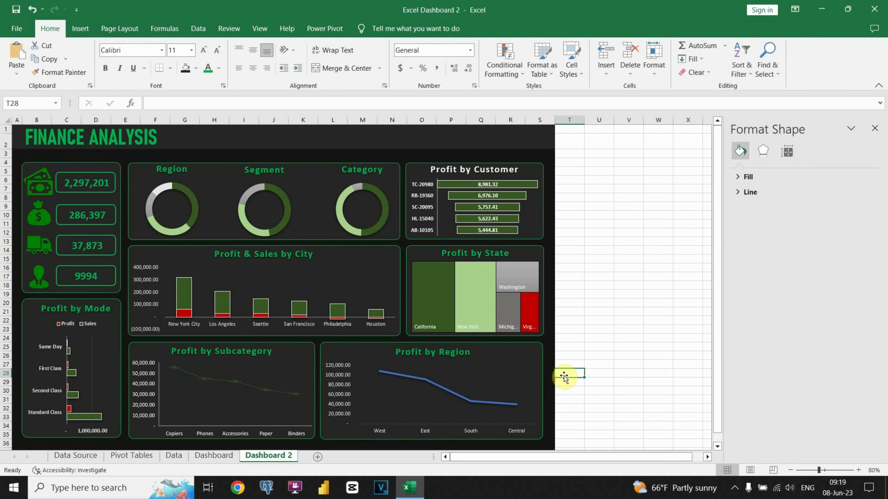
{"action": "left_click", "coordinate": [471, 361]}
{"action": "left_click_drag", "start_coordinate": [433, 343], "coordinate": [434, 341]}
{"action": "left_click", "coordinate": [624, 355]}
- Set the shape fill and outline of the Profit series in the Profit by Region chart to dark green
{"action": "left_click", "coordinate": [453, 391]}
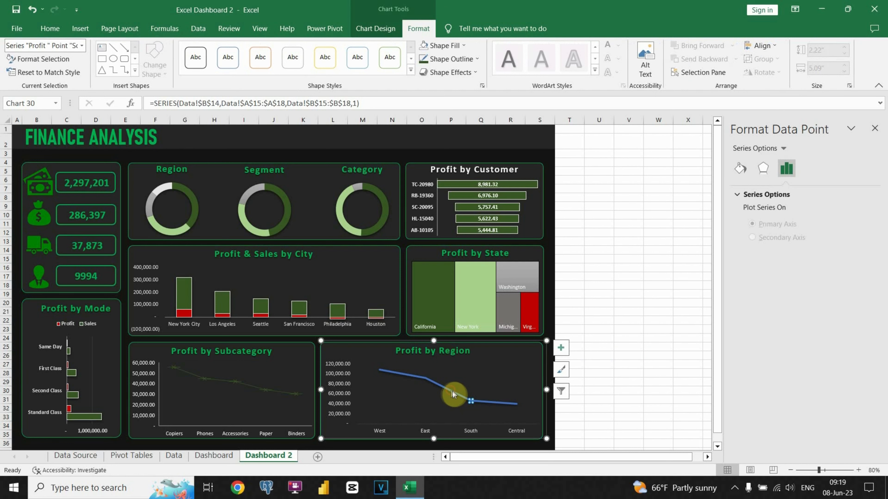
{"action": "left_click", "coordinate": [469, 393]}
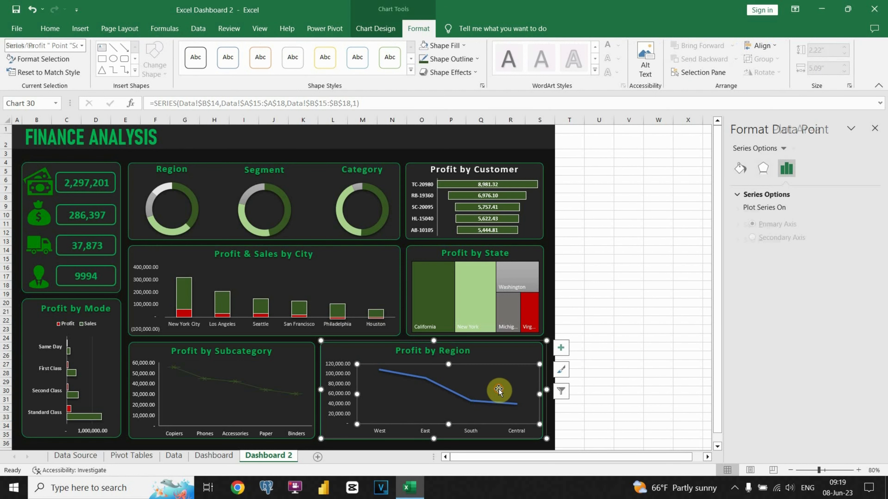
{"action": "left_click", "coordinate": [461, 397]}
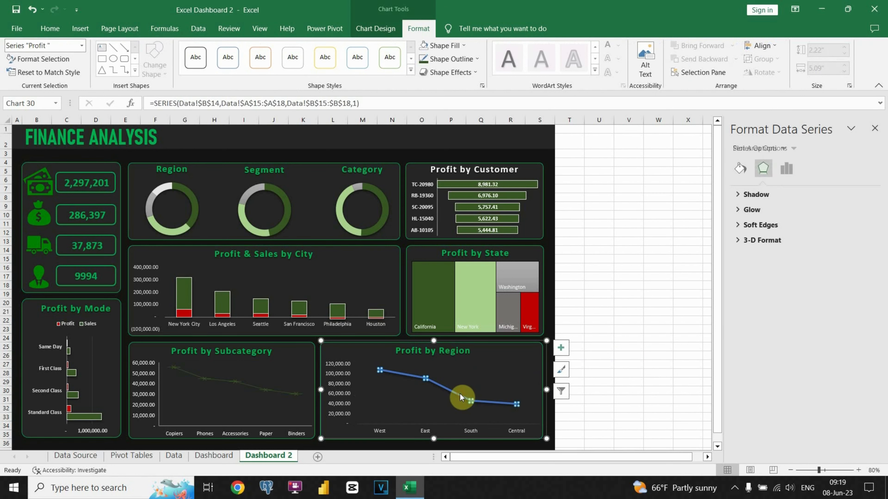
{"action": "left_click", "coordinate": [458, 45]}
{"action": "left_click", "coordinate": [504, 125]}
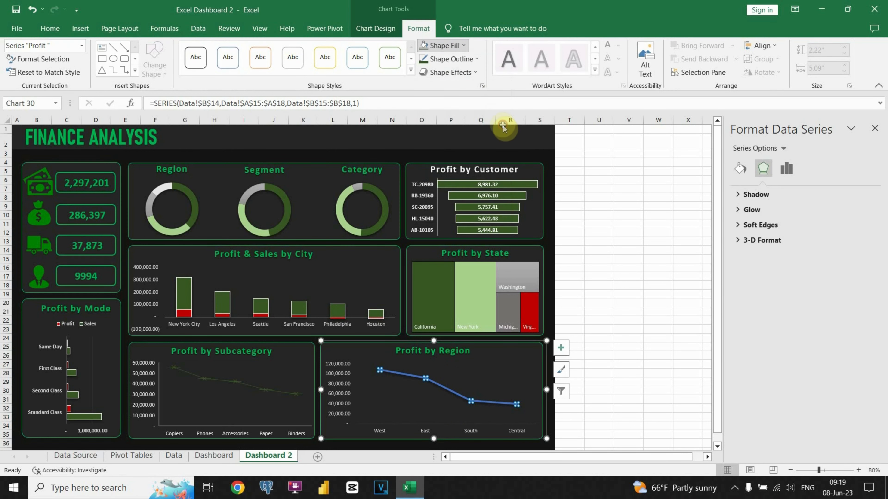
{"action": "left_click", "coordinate": [467, 59]}
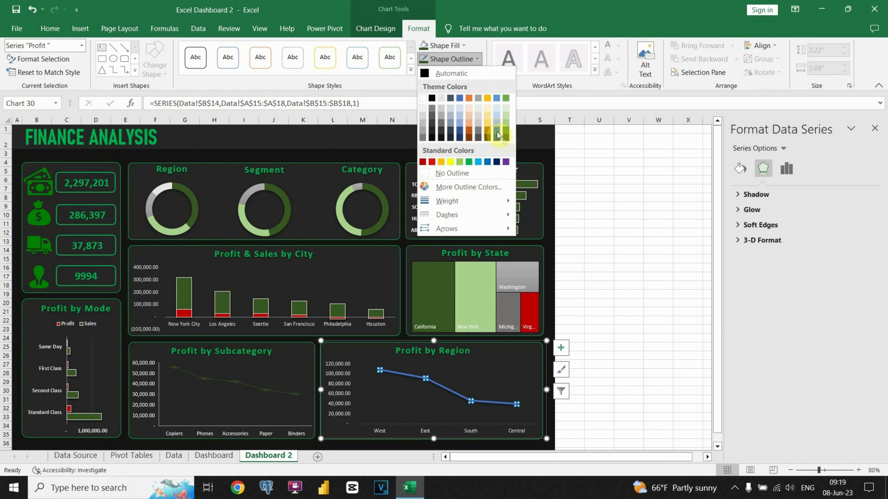
{"action": "left_click", "coordinate": [505, 134]}
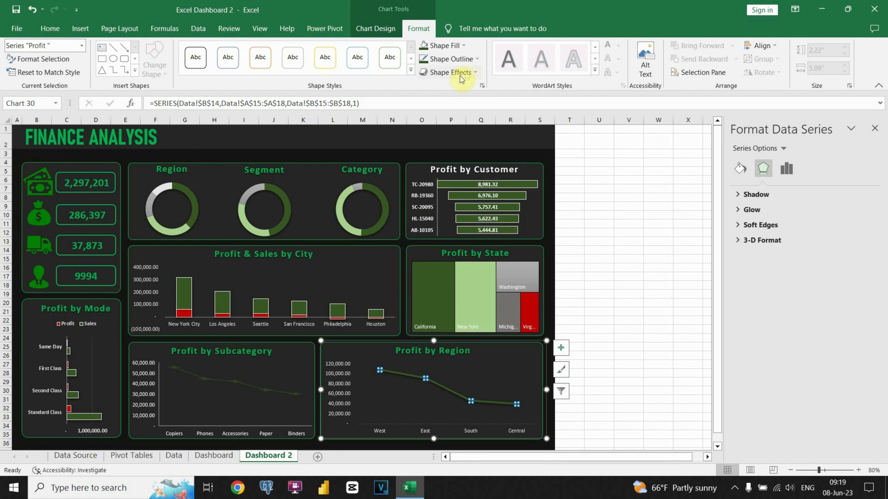
- Set the line weight of the Profit series in the Profit by Region chart to 4½ pt
{"action": "left_click", "coordinate": [472, 60]}
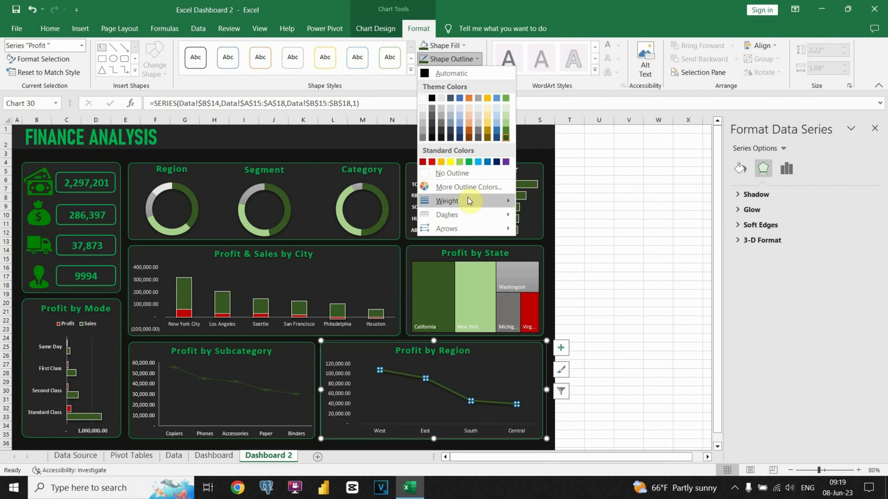
{"action": "mouse_move", "coordinate": [504, 201]}
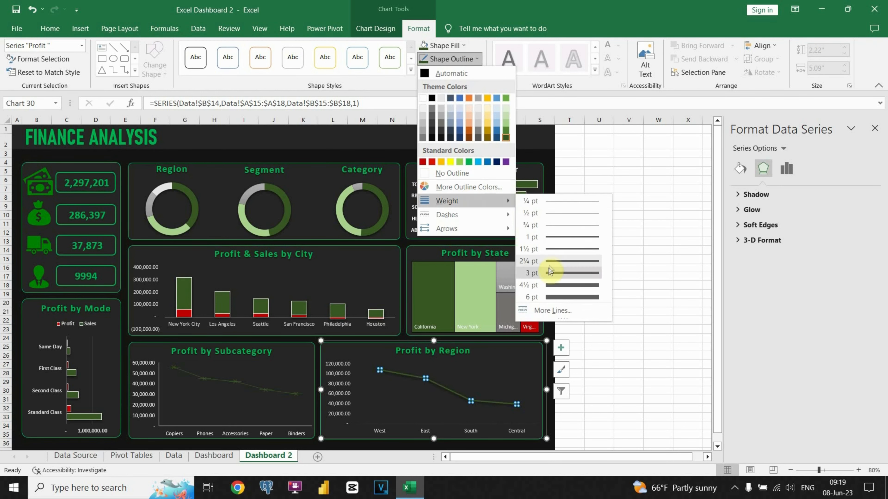
{"action": "left_click", "coordinate": [549, 283]}
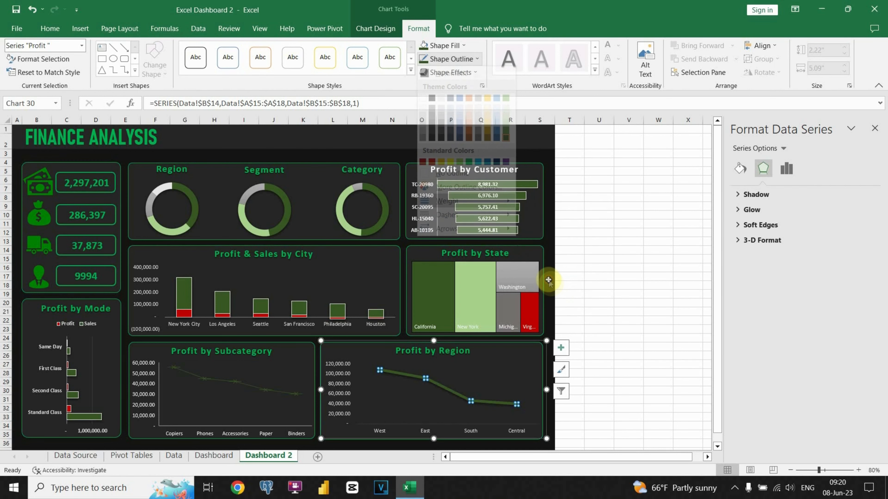
- Add data labels to the Profit by Region chart and make them bold
{"action": "left_click", "coordinate": [563, 347]}
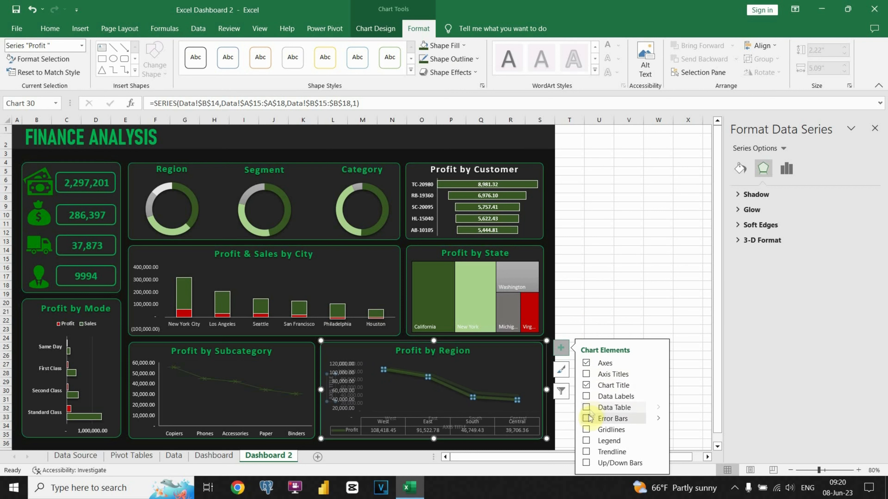
{"action": "left_click", "coordinate": [586, 396]}
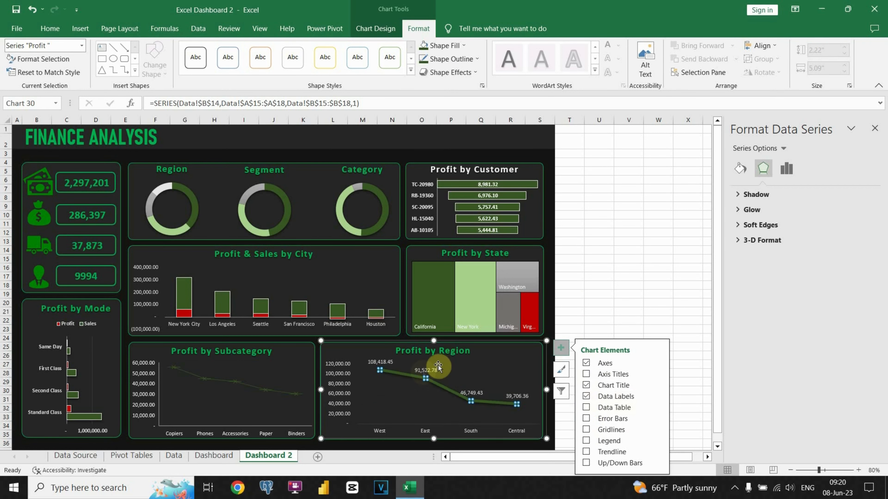
{"action": "left_click", "coordinate": [425, 370]}
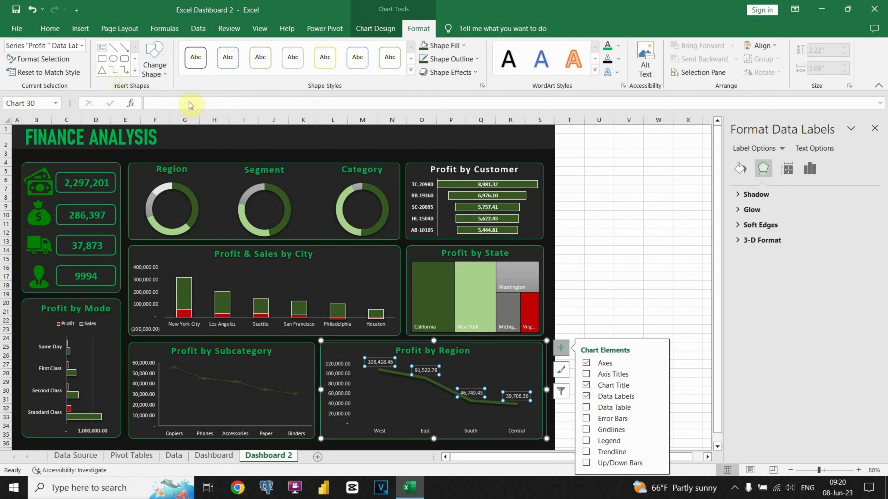
{"action": "left_click", "coordinate": [49, 29]}
{"action": "left_click", "coordinate": [106, 69]}
{"action": "left_click", "coordinate": [574, 313]}
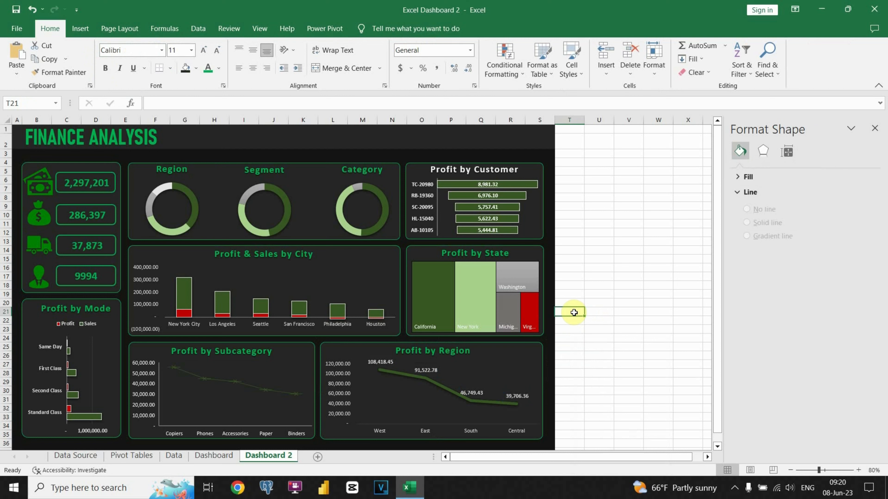